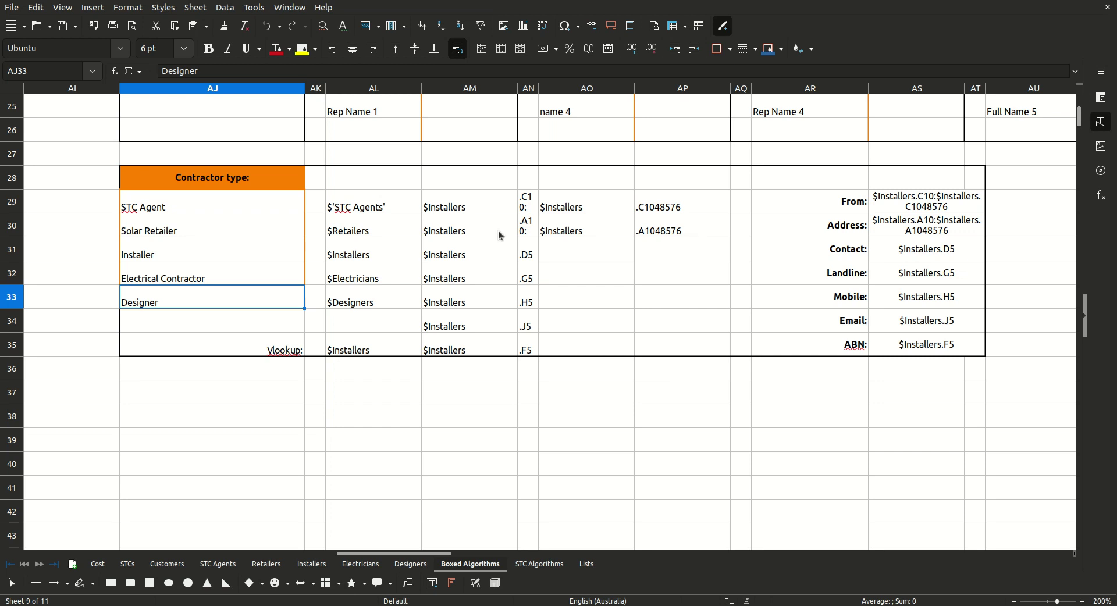
- Examine the sheet-name entries and cell-reference fragments in columns AL to AN of the Contractor type table
left_click(392, 213)
left_click(399, 241)
left_click(466, 210)
left_click(468, 227)
left_click(524, 210)
left_click(523, 223)
left_click(530, 256)
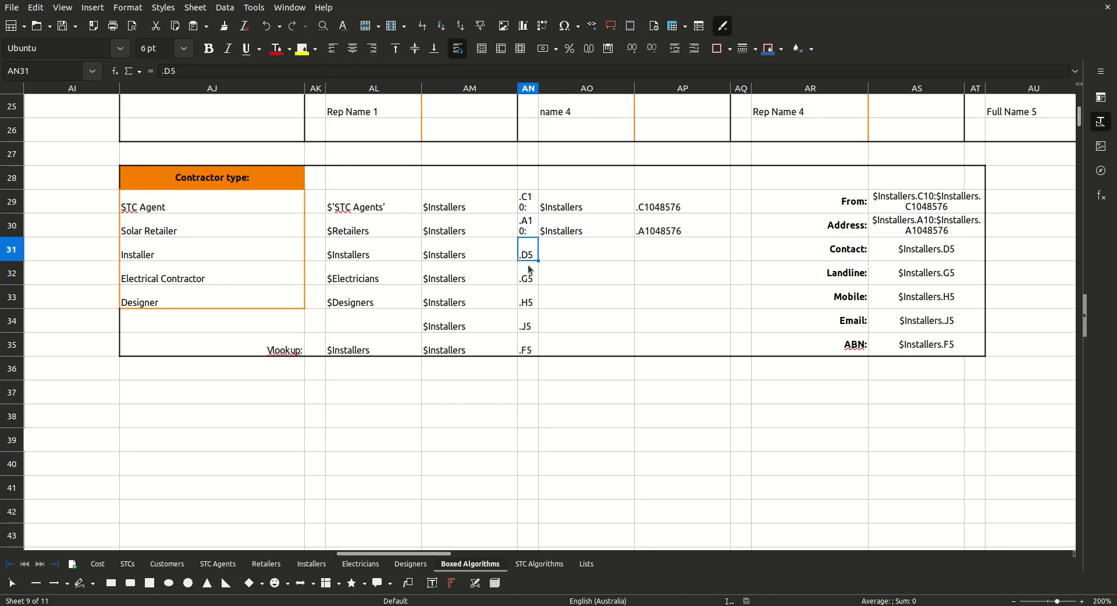
left_click(530, 271)
left_click(533, 296)
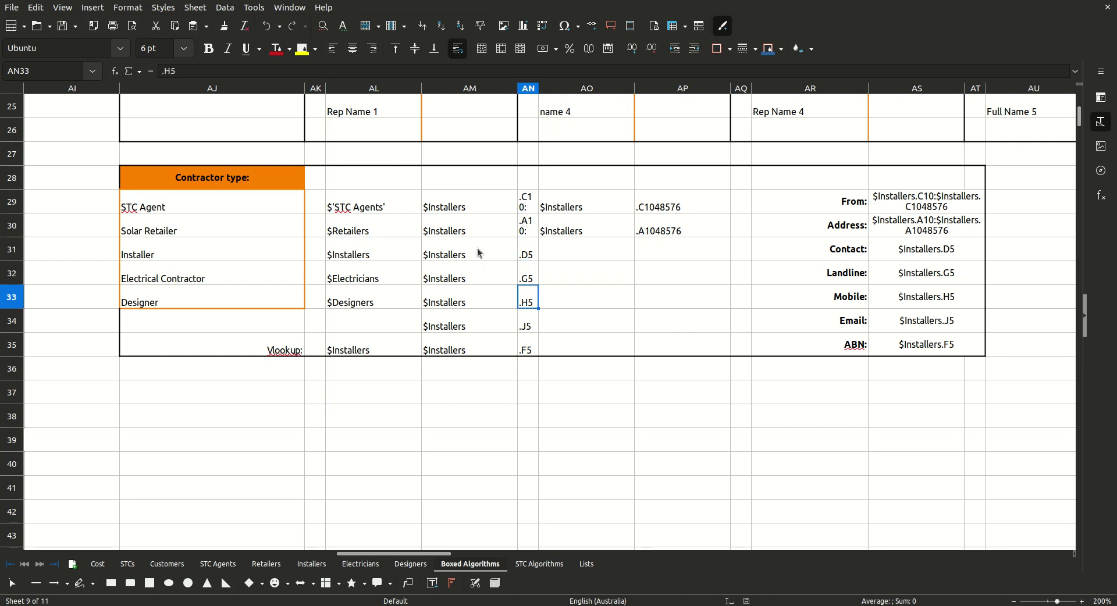
- Inspect the formula in AM29 and highlight the contractor types from STC Agent to Electrical Contractor
left_click(465, 212)
type("=$AL$35")
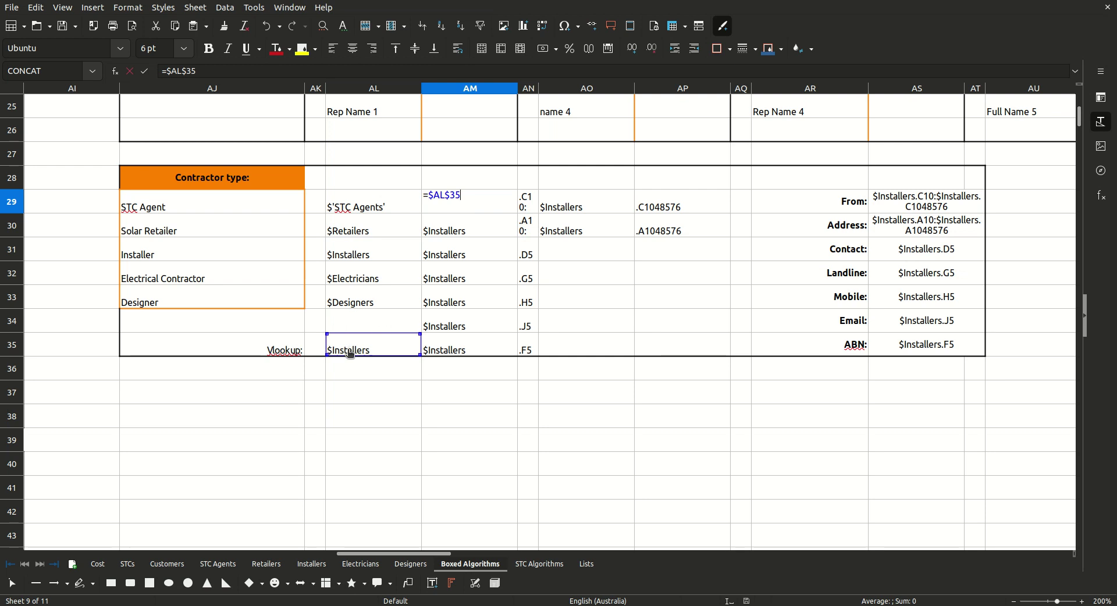
left_click(143, 71)
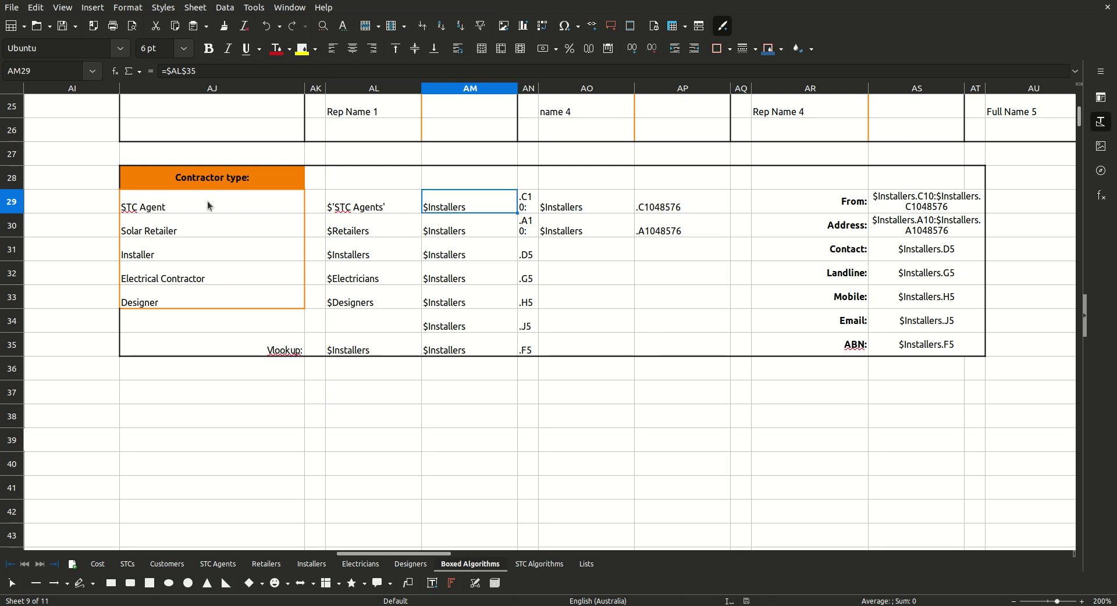
left_click_drag(209, 205, 201, 276)
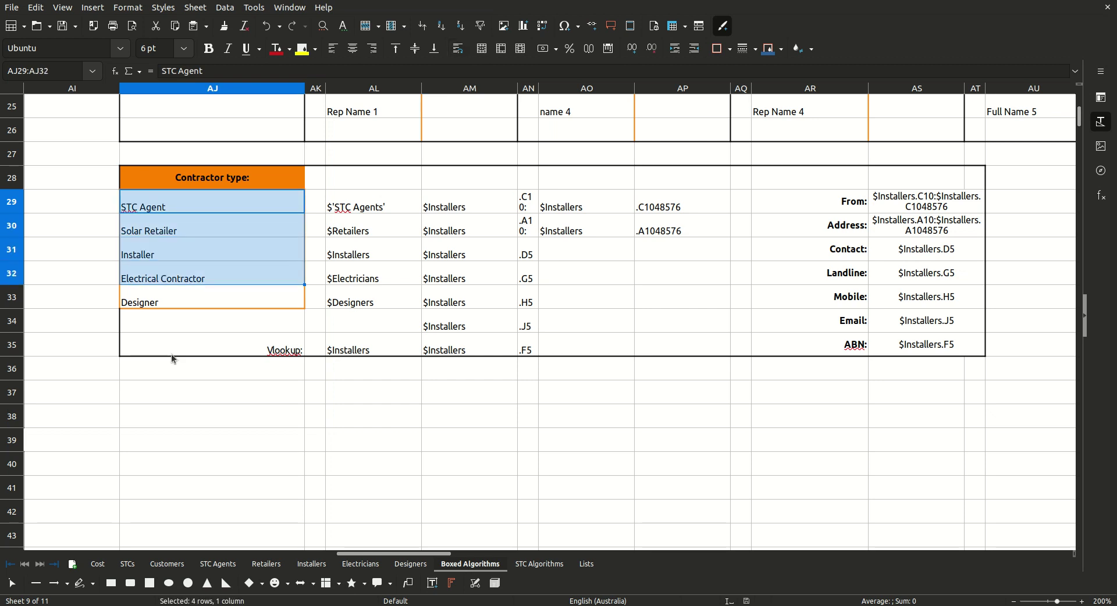
- On the Cost sheet, set the contractor type to Solar Retailer, From to Retailer Name 3, and the address to the matching retailer entry
left_click(98, 564)
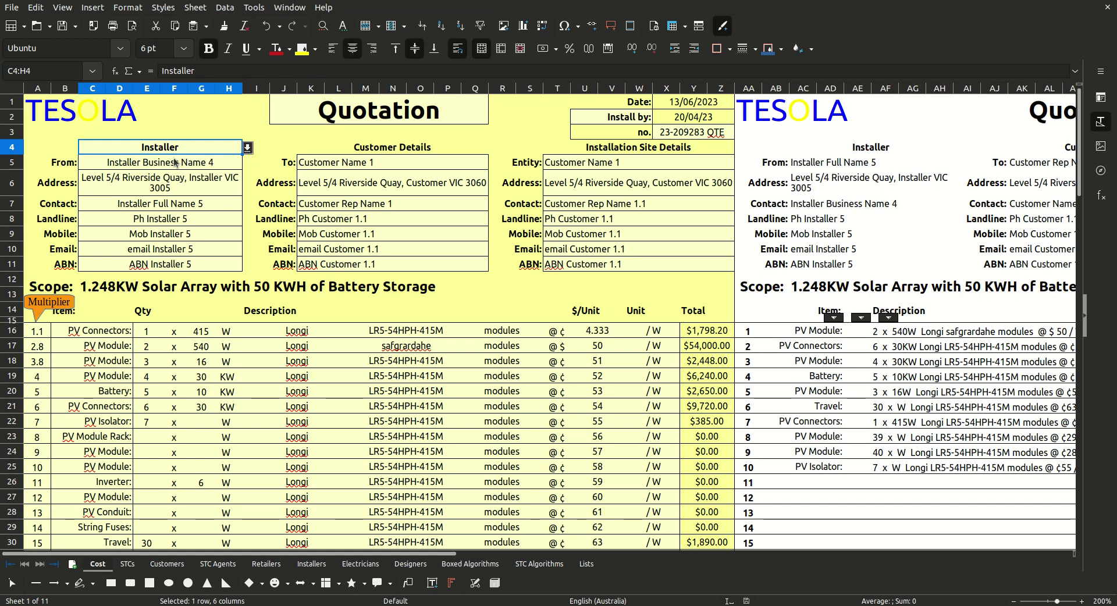
type("Solar Retailer")
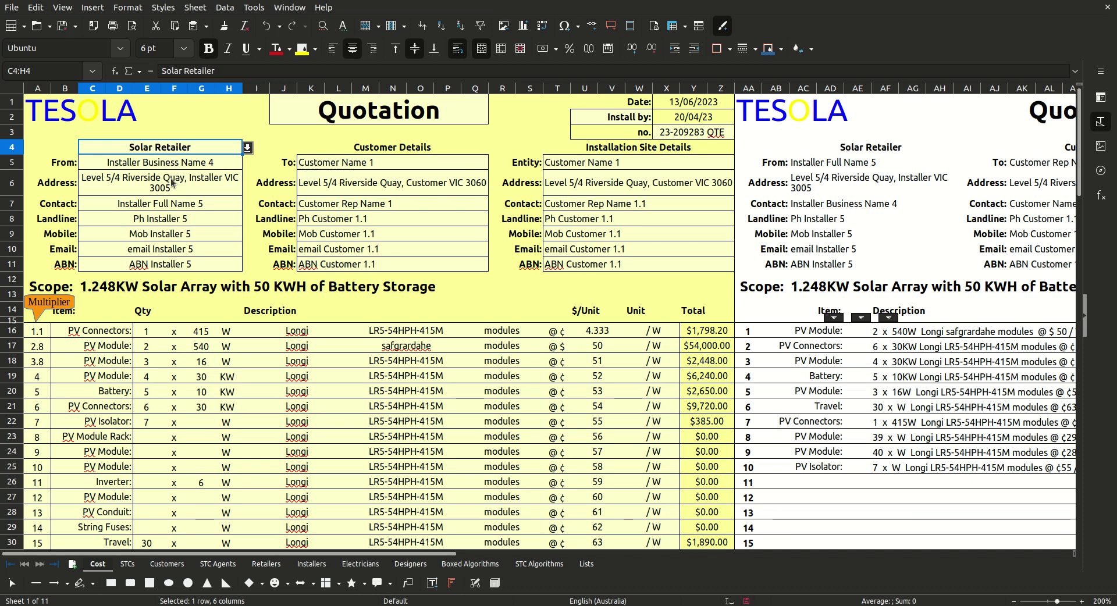
left_click(176, 167)
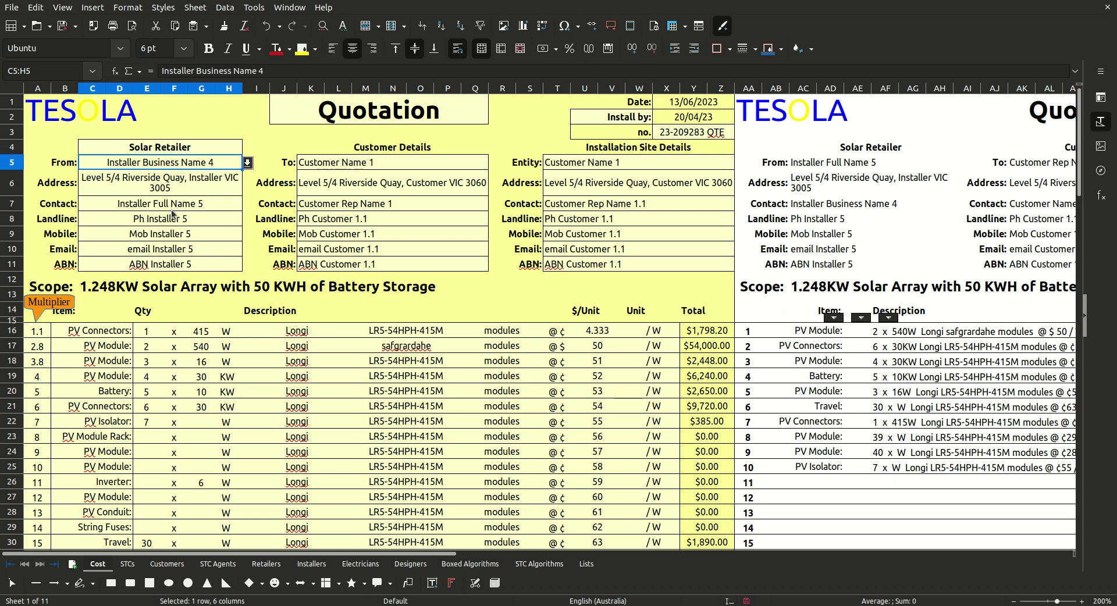
key("ctrl+z")
key("Down")
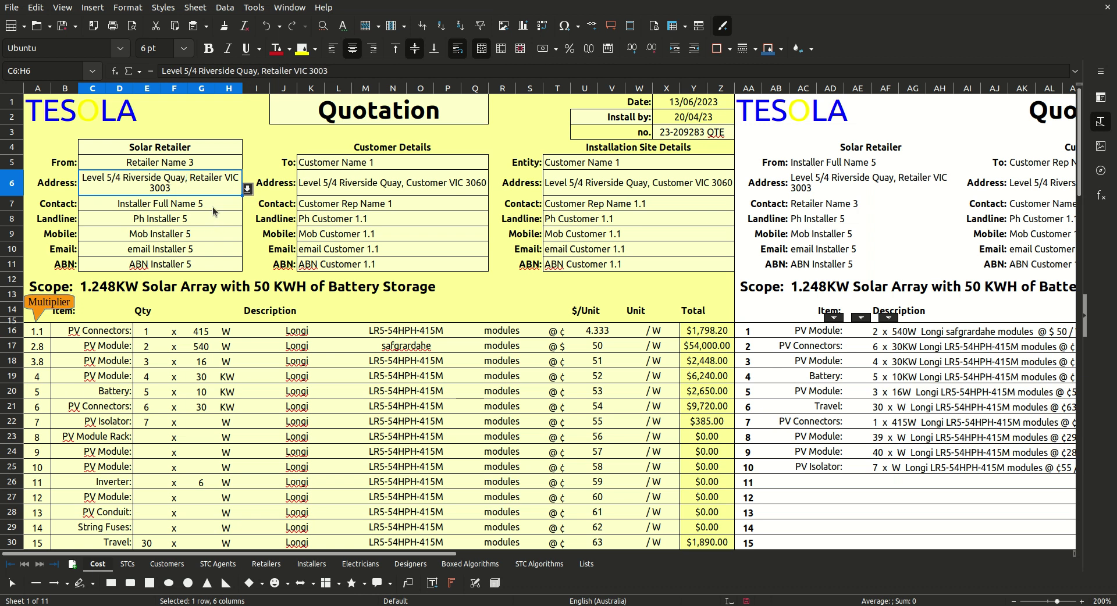
- Fill the quotation's Contact, Landline, Mobile, Email and ABN fields with the Retailer 3 entries
left_click(213, 208)
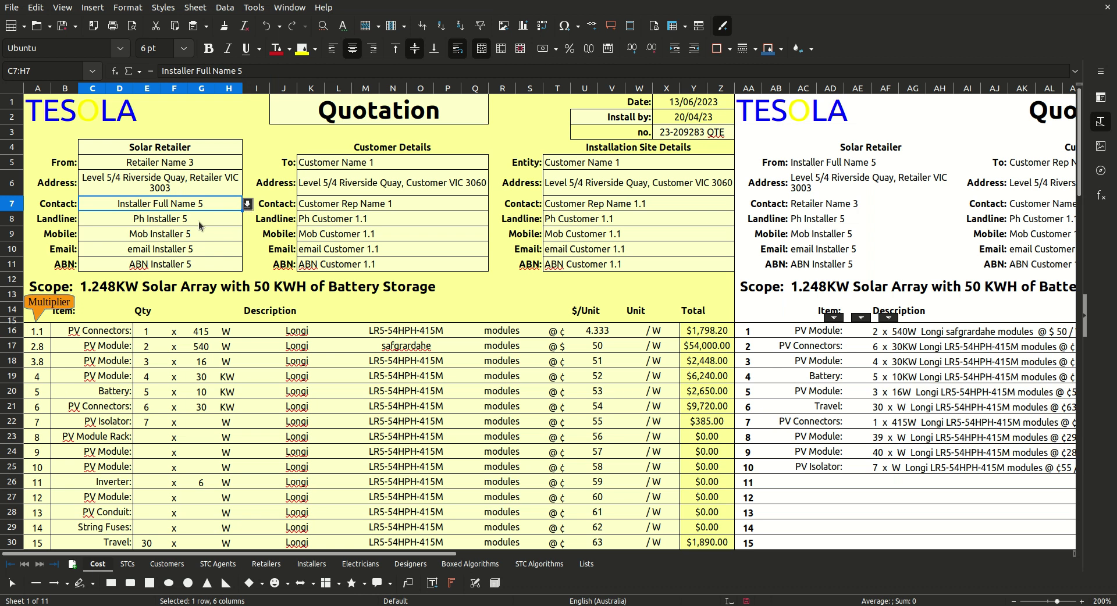
left_click(237, 220)
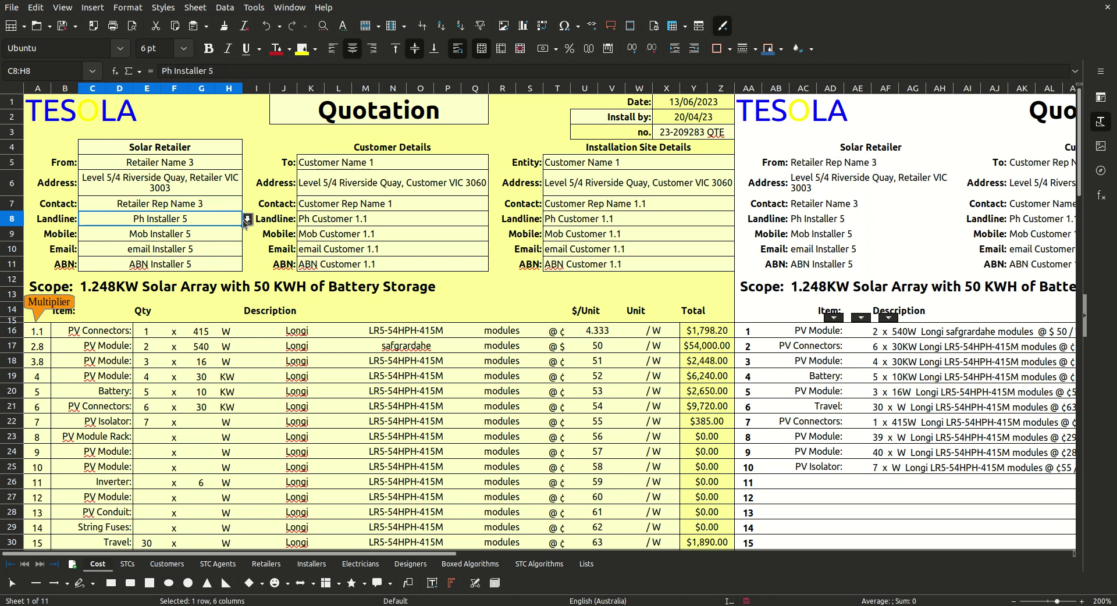
left_click(242, 233)
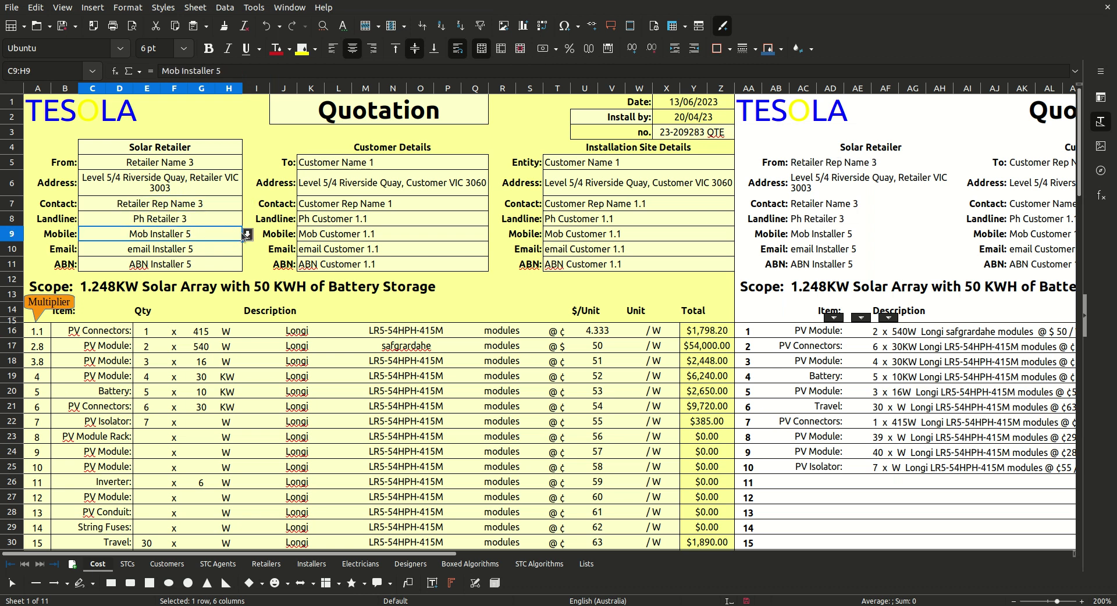
left_click(216, 252)
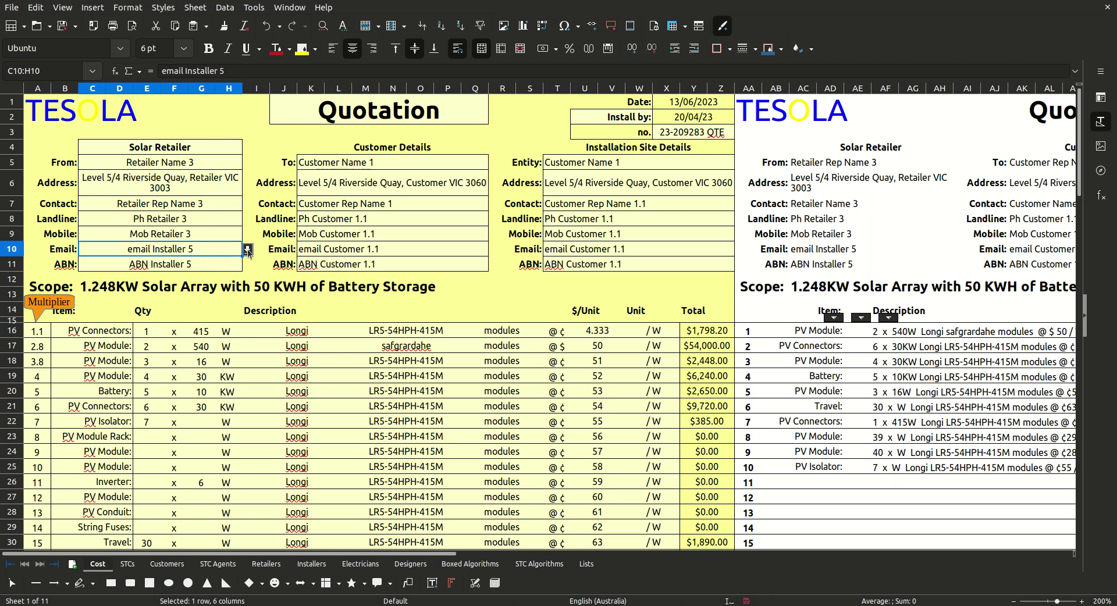
left_click(247, 263)
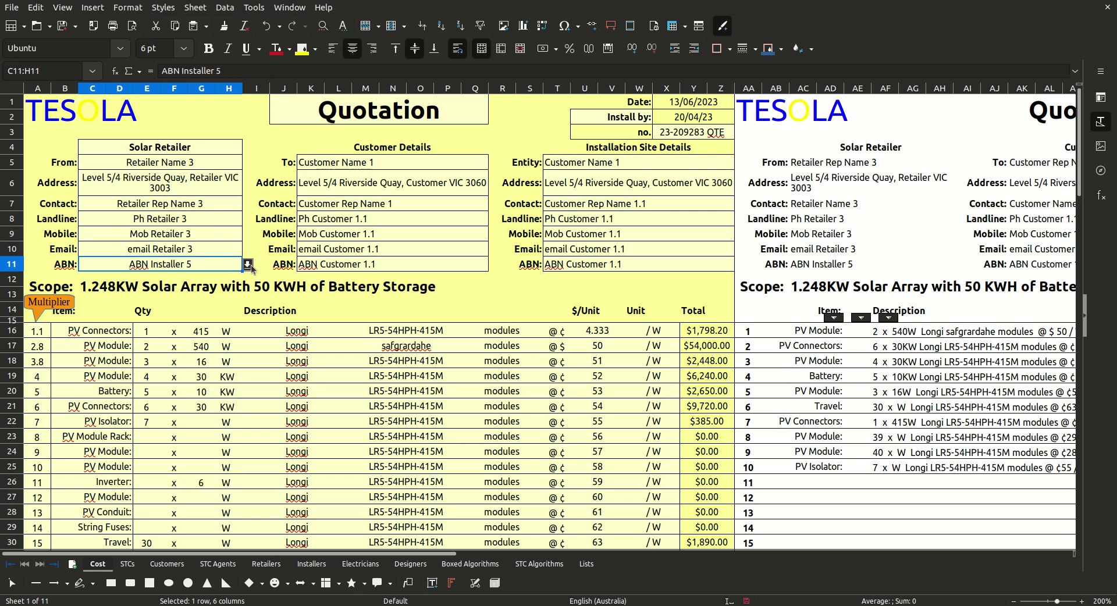
left_click(165, 146)
- On the Boxed Algorithms sheet, examine the contractor type list, the VLOOKUP formula in AL35 and the formula in AM29
left_click(448, 567)
left_click_drag(189, 200, 203, 291)
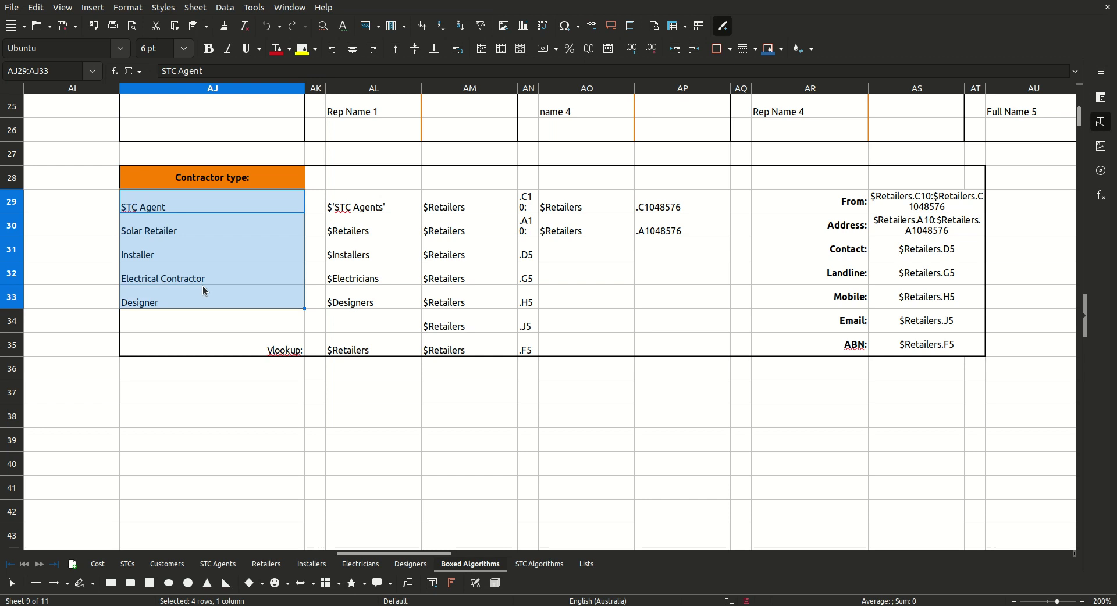
left_click(335, 357)
double_click(338, 352)
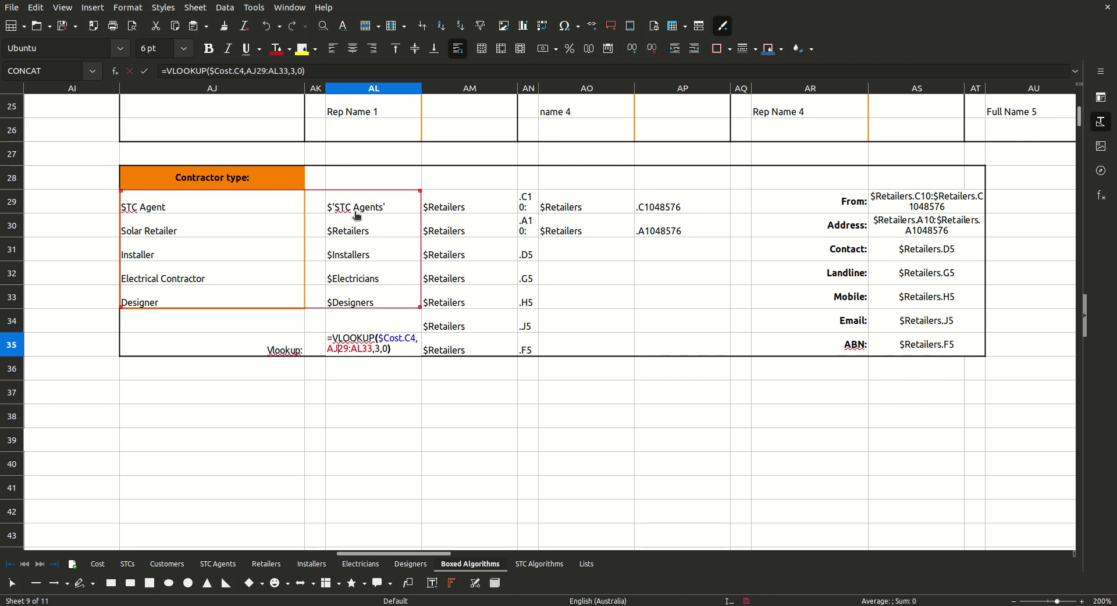
left_click(129, 71)
left_click(438, 204)
type("=$AL$35")
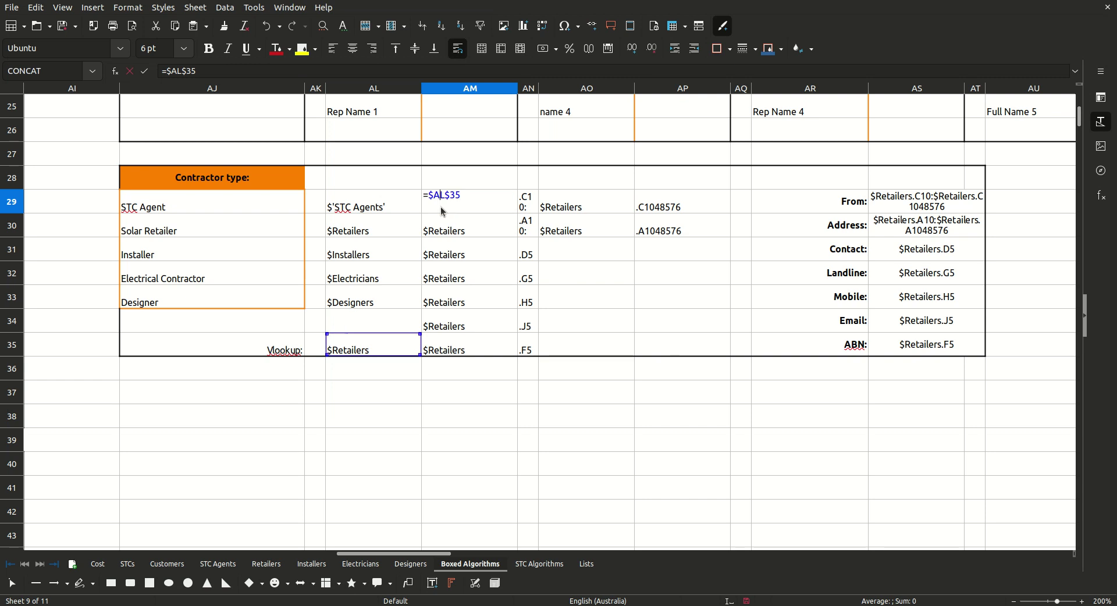
left_click(144, 71)
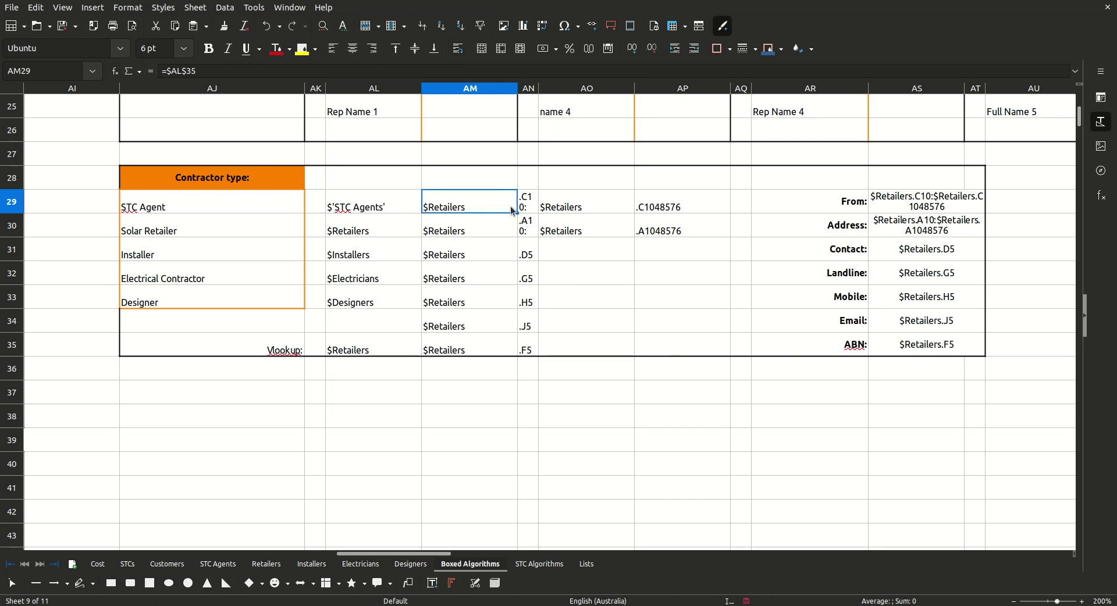
- Examine the range fragments in AN29:AP30 and the CONCAT formula in the From cell AS29
left_click(526, 203)
left_click(527, 226)
left_click(567, 212)
left_click(570, 228)
left_click(655, 212)
left_click(658, 231)
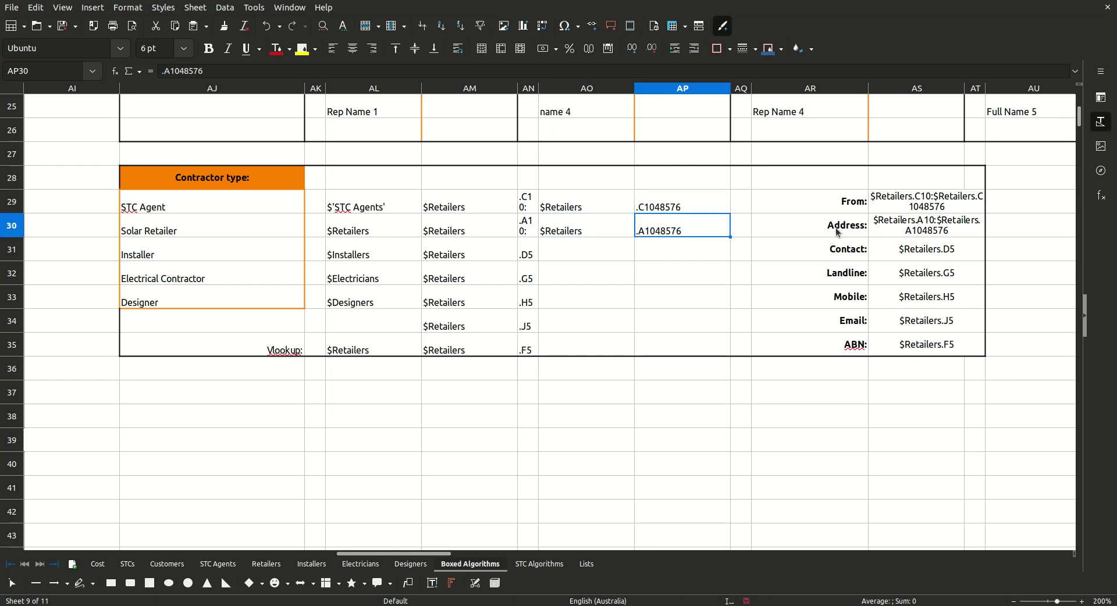
left_click(914, 206)
double_click(915, 206)
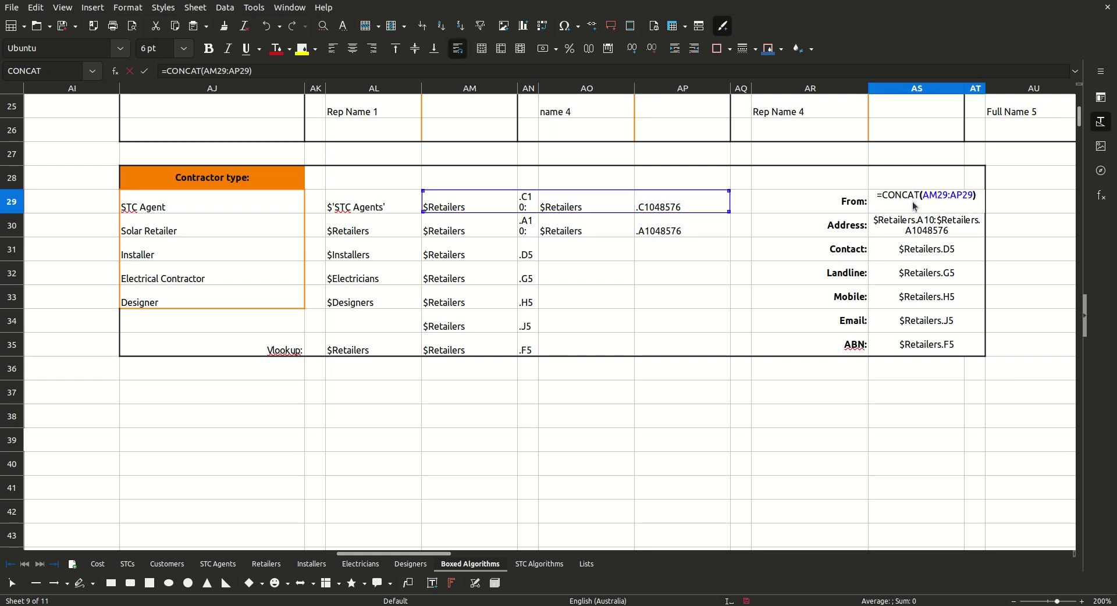
left_click(144, 71)
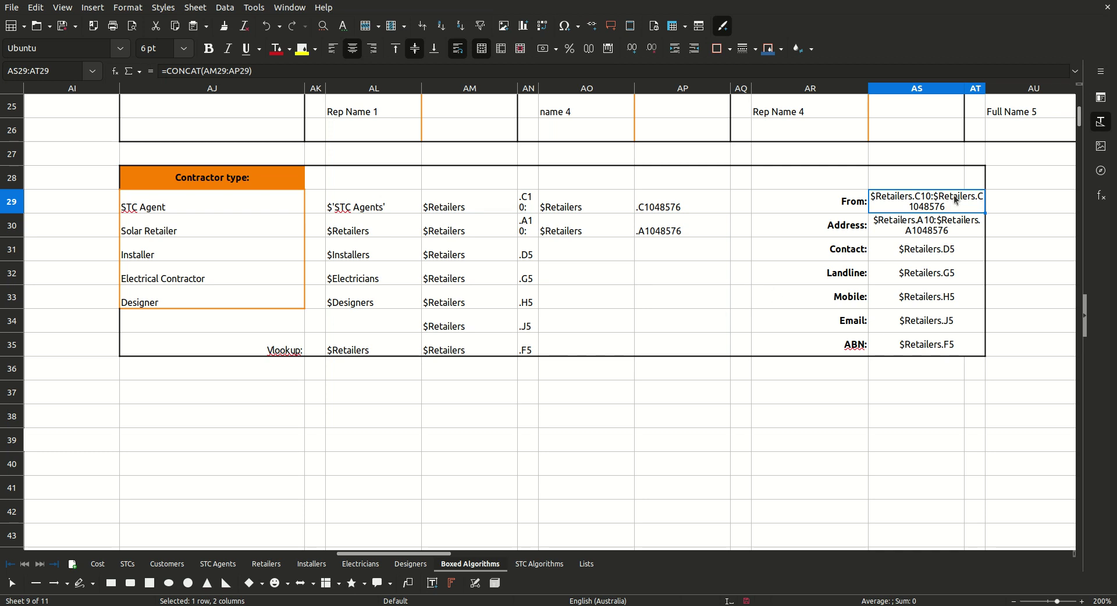
- Compare the Cost sheet's contractor header and address fields with the From and Address range formulas on the Boxed Algorithms sheet
left_click(97, 565)
key("Down")
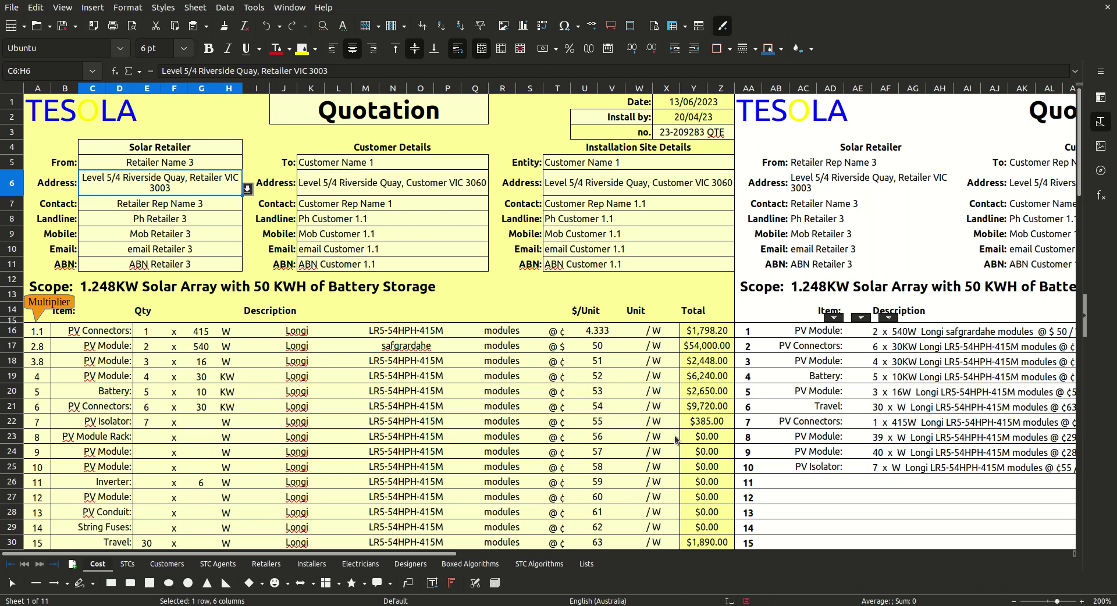
left_click(469, 565)
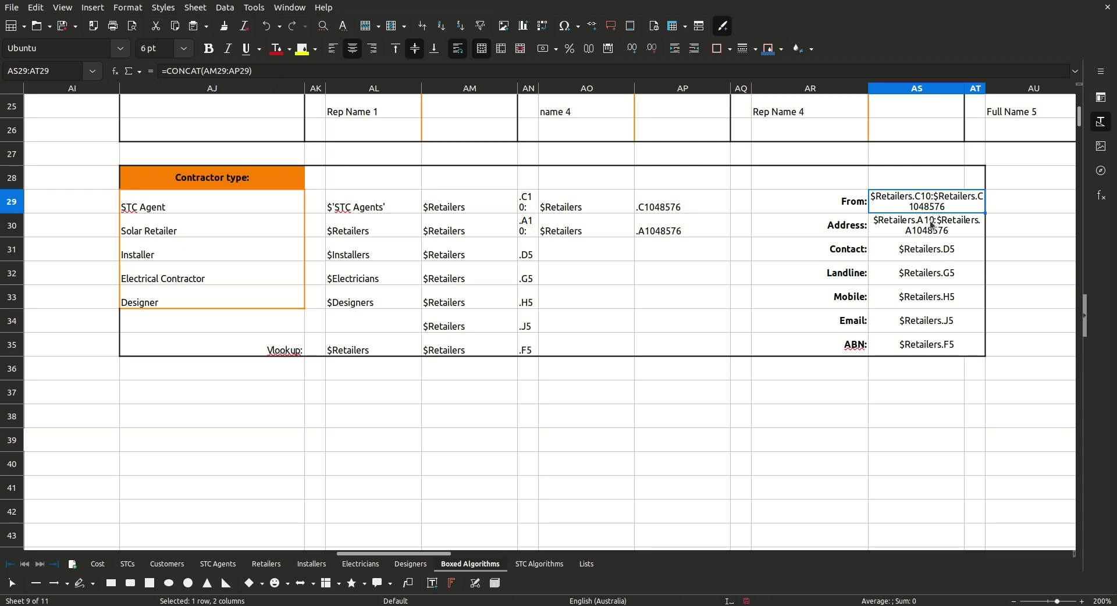
left_click(931, 228)
left_click(852, 228)
left_click(898, 228)
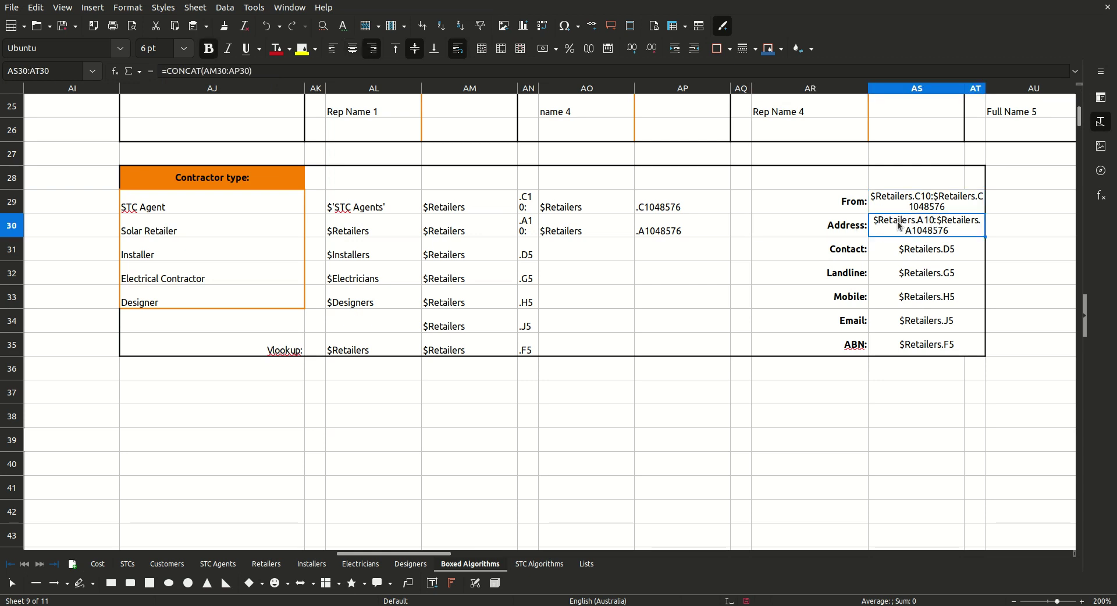
left_click(99, 565)
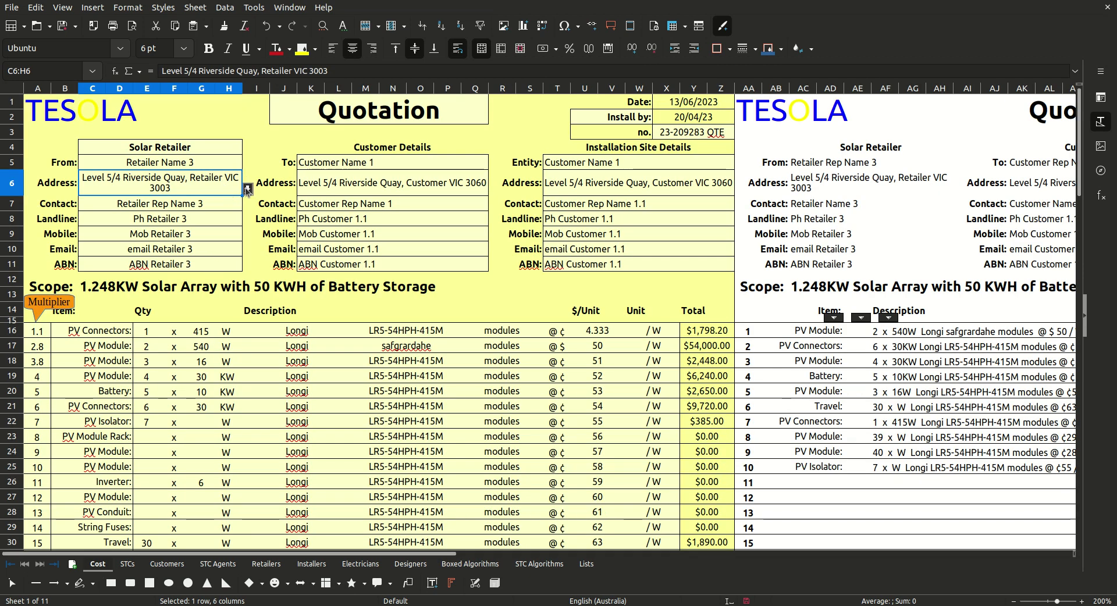
left_click(180, 151)
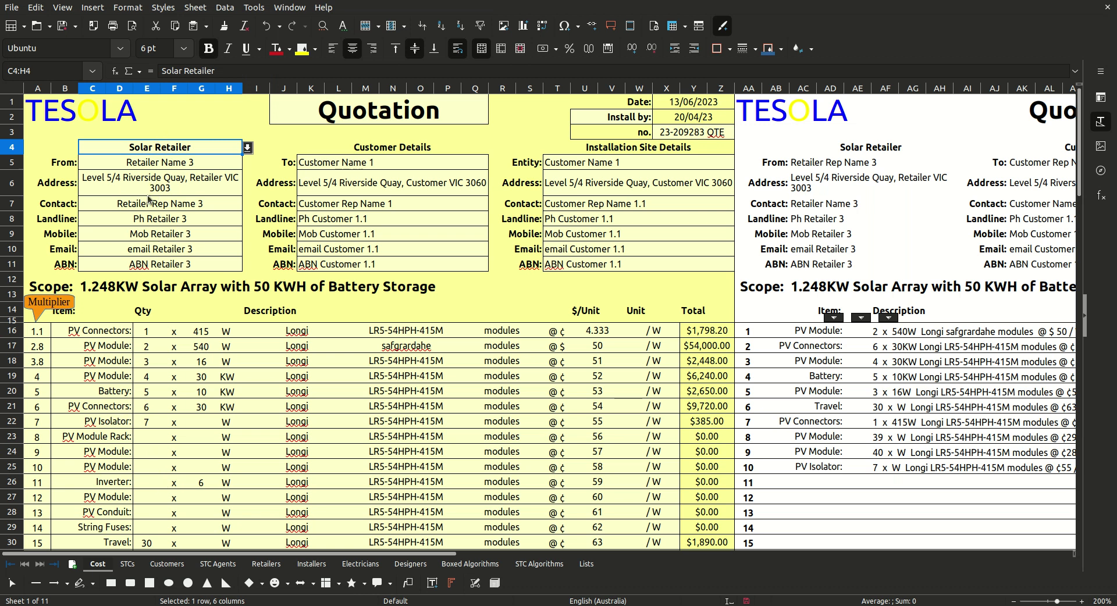
- On the STCs sheet, set the Retailer Postal address to the entry matching Retailer Name 3
left_click(126, 564)
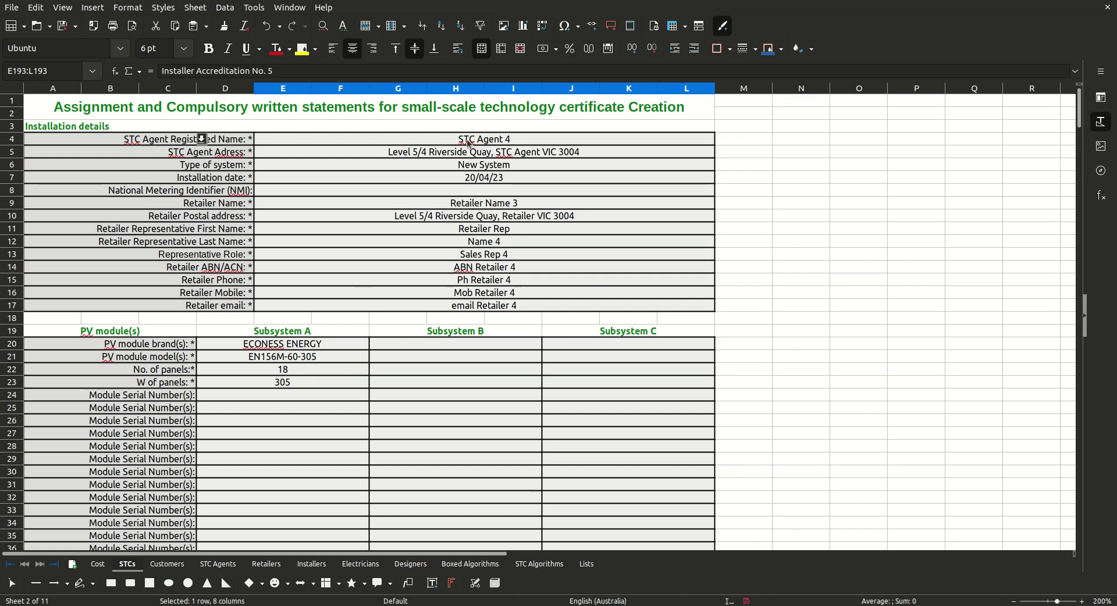
left_click(481, 204)
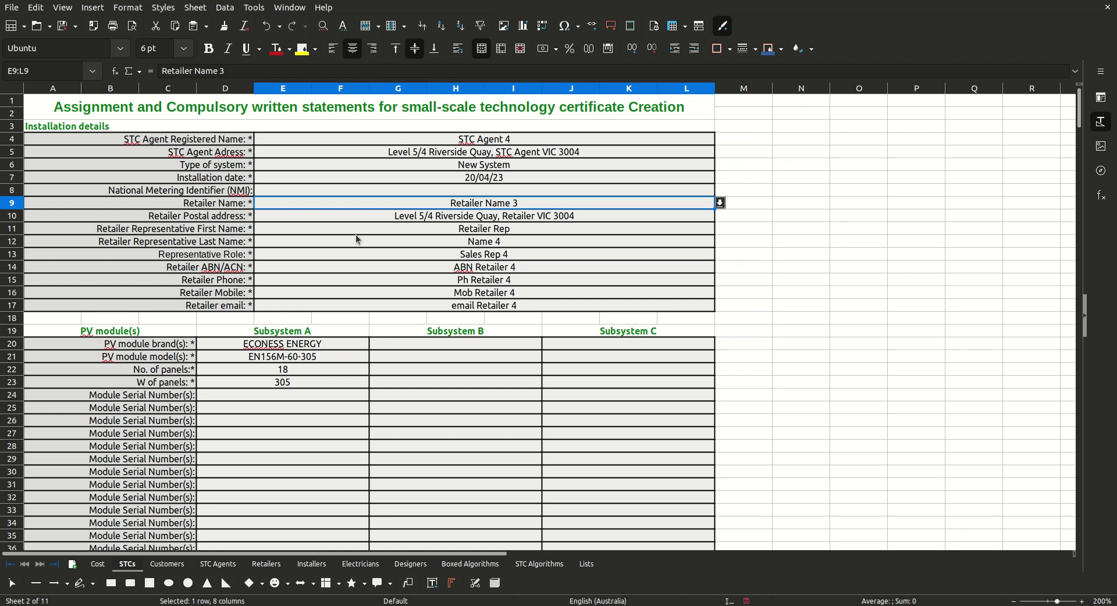
left_click(432, 216)
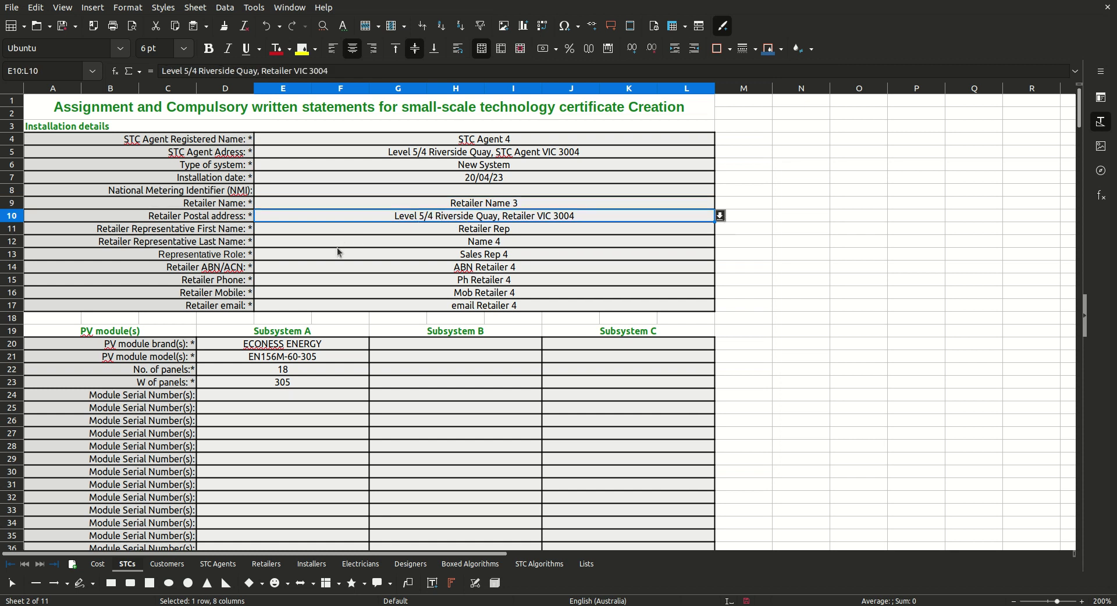
key("BackSpace")
type("3")
left_click(496, 204)
- On the Cost sheet, set the contractor type to Installer, From to Installer Business Name 4, and the address to the matching installer entry
left_click(98, 563)
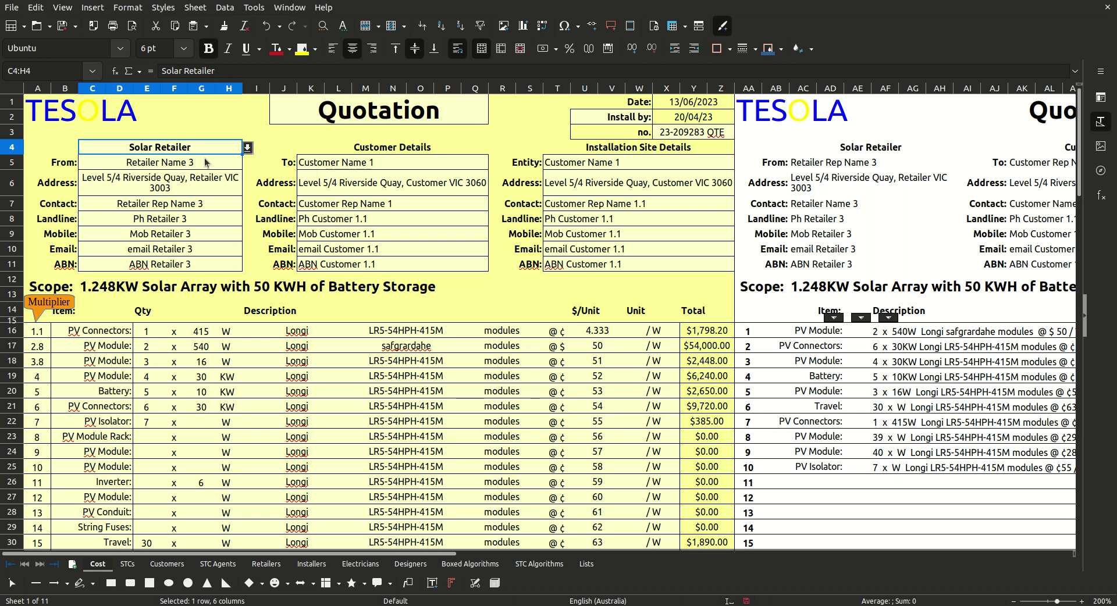
type("Installer")
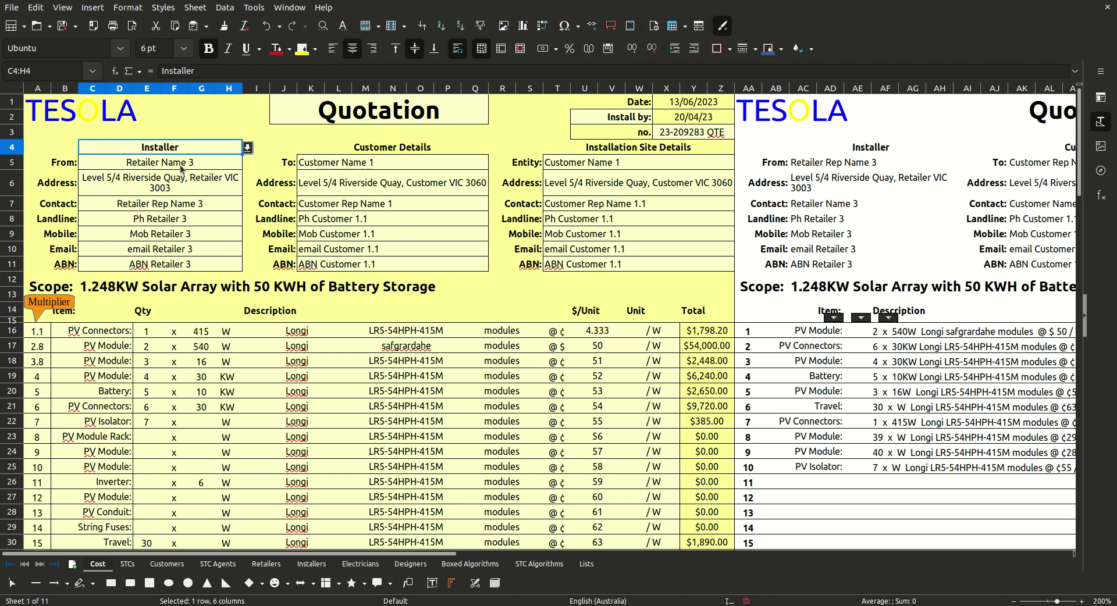
key("Return")
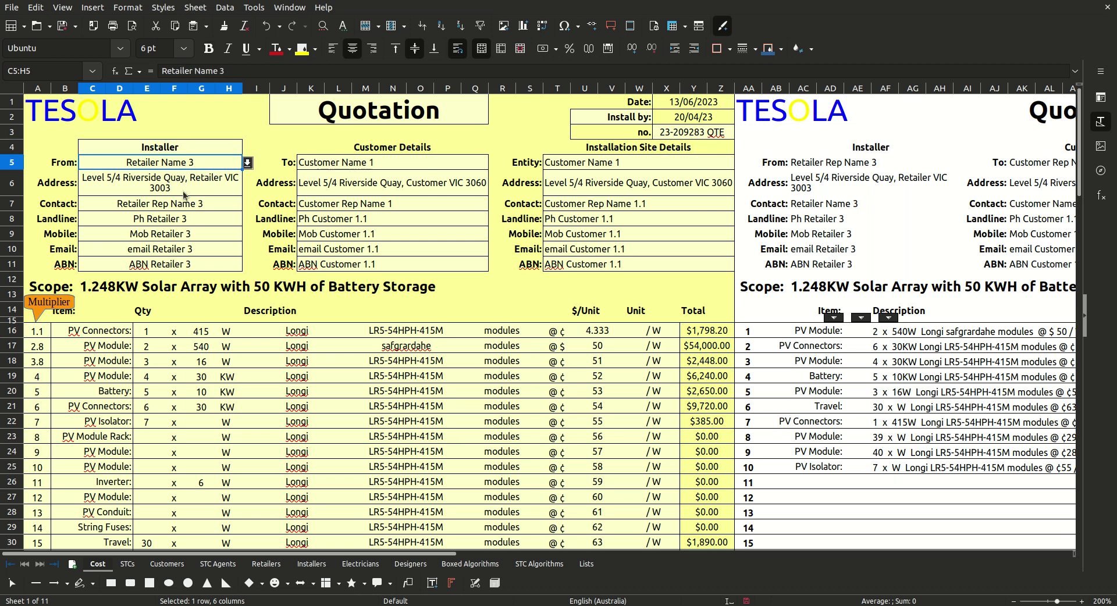
type("Installer Business Name 4")
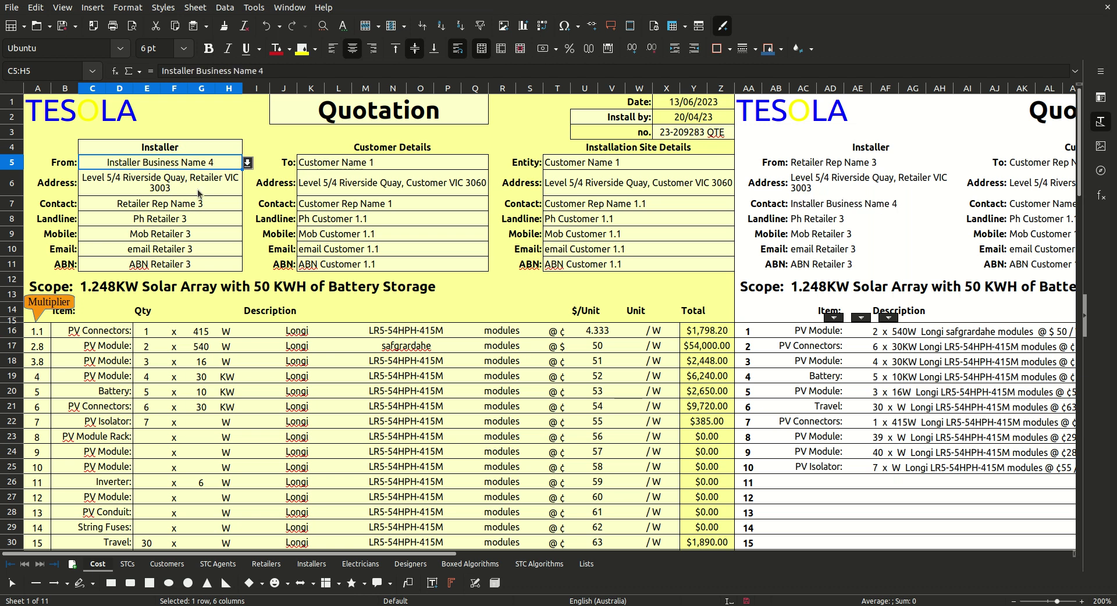
key("Return")
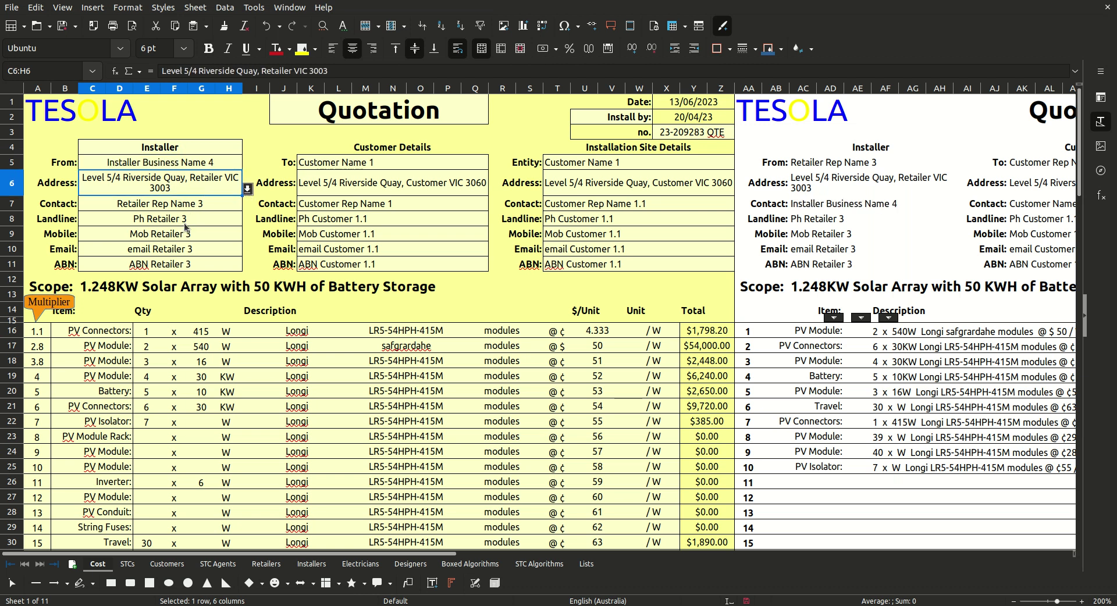
type("Level 5/4 Riverside Quay, Installer VIC 3004")
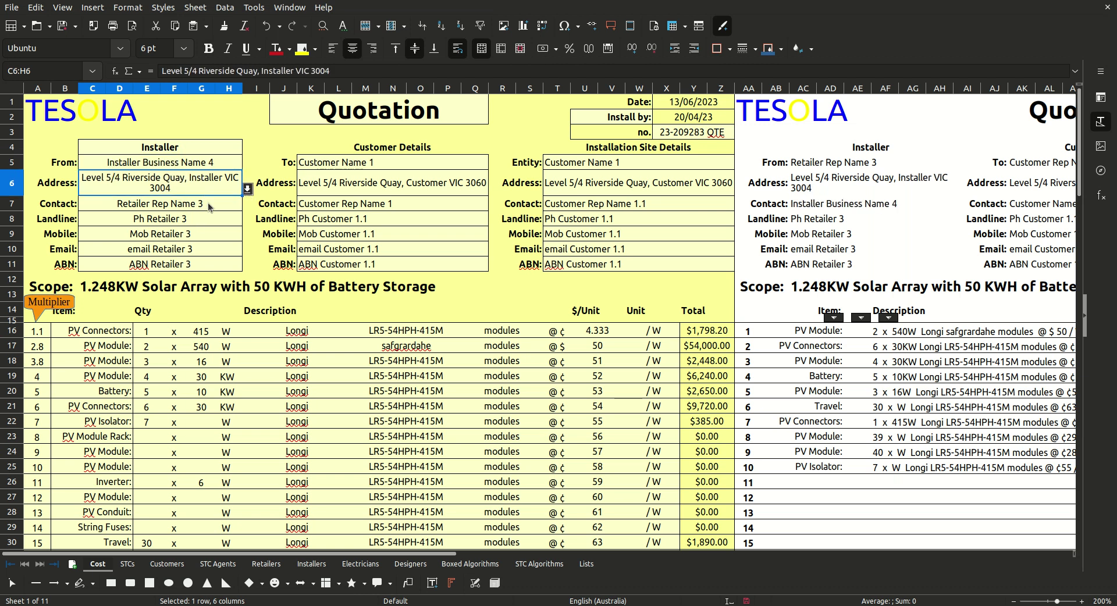
- Check the contractor From, Address and Contact fields on the Cost sheet against the contractor ranges on the Boxed Algorithms sheet
key("Return")
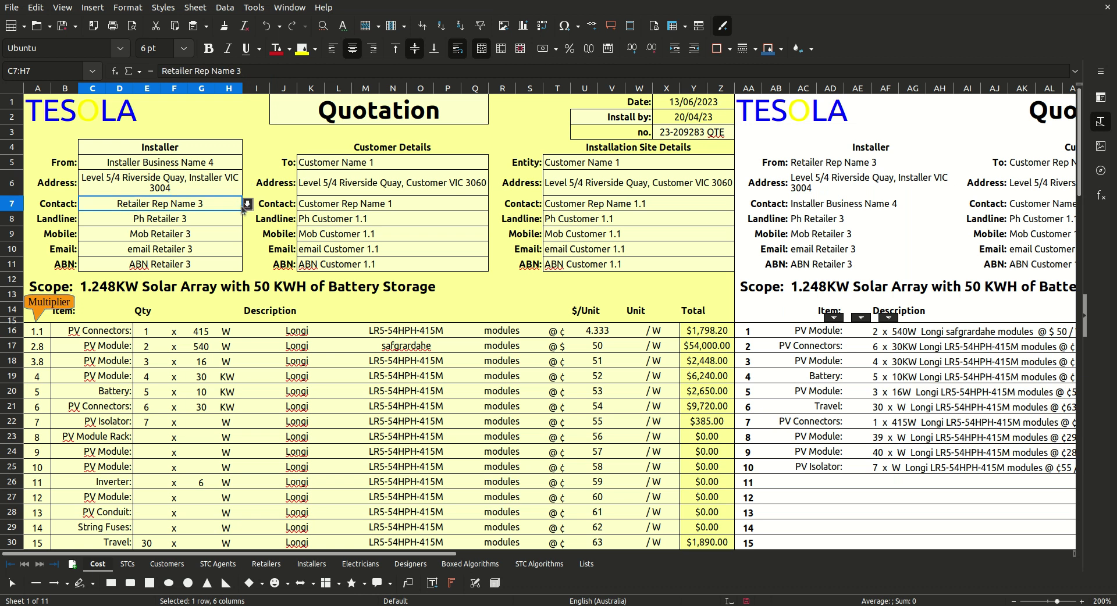
left_click(225, 167)
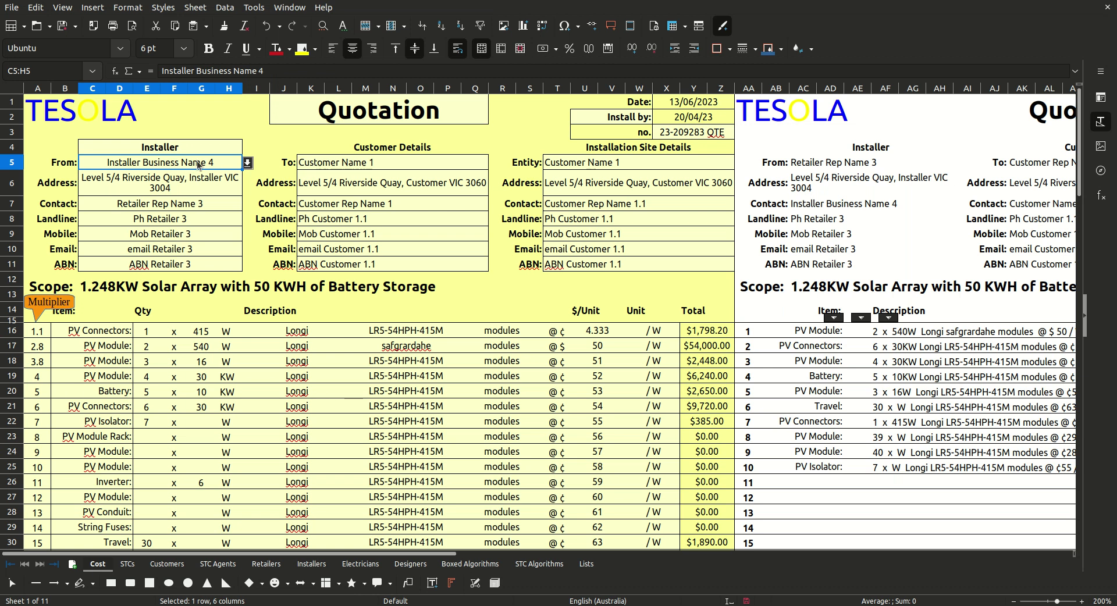
left_click(238, 194)
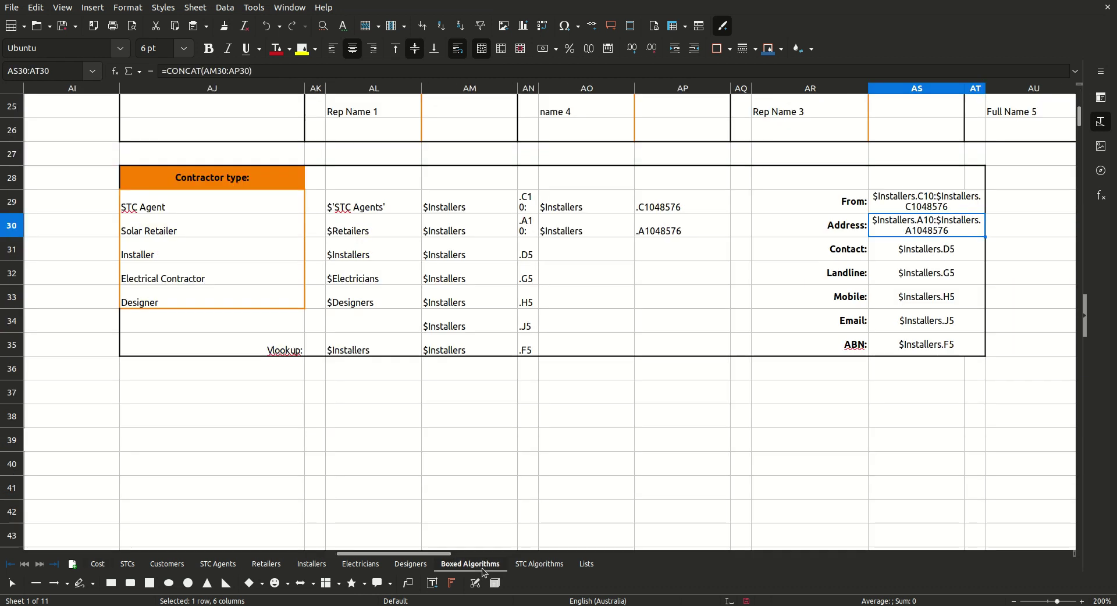
left_click(480, 565)
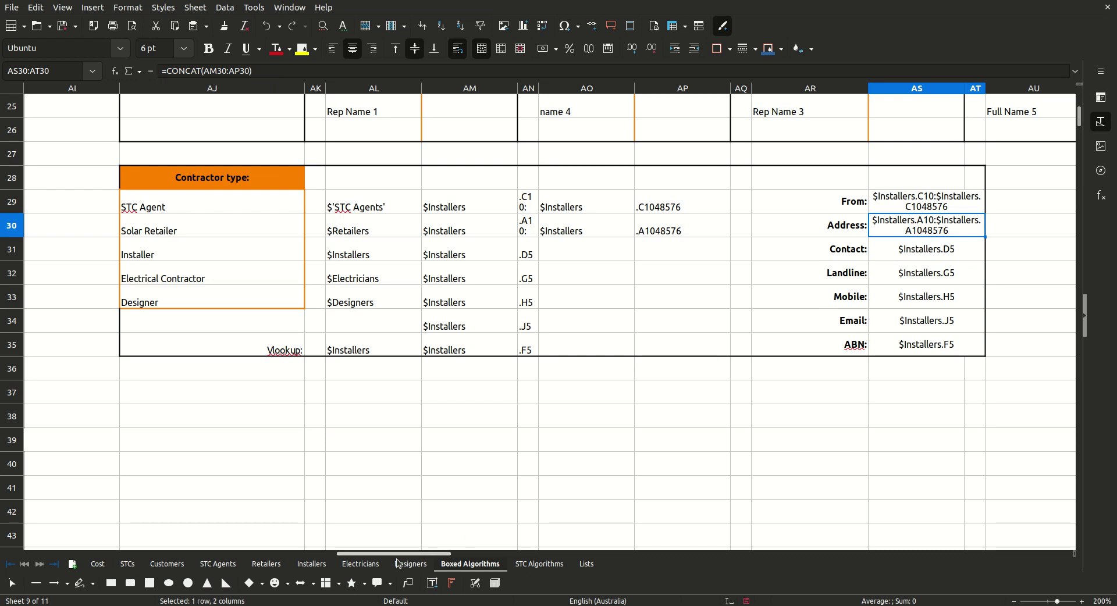
- On the Installers sheet, examine the Cost form Installer address column in A10:A17
left_click(314, 565)
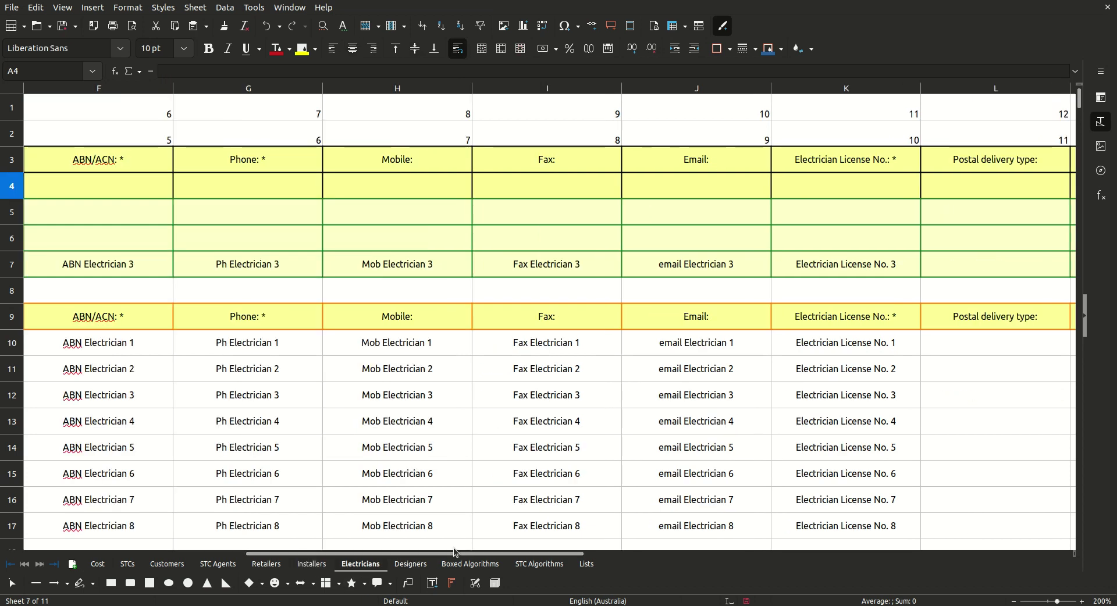
left_click_drag(427, 555, 235, 570)
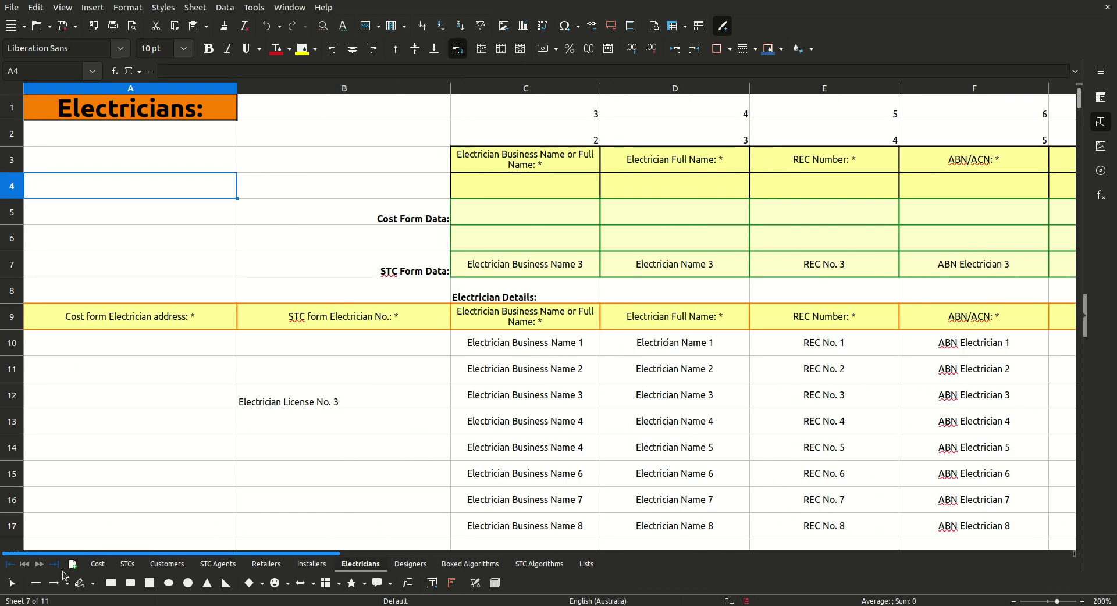
left_click(308, 565)
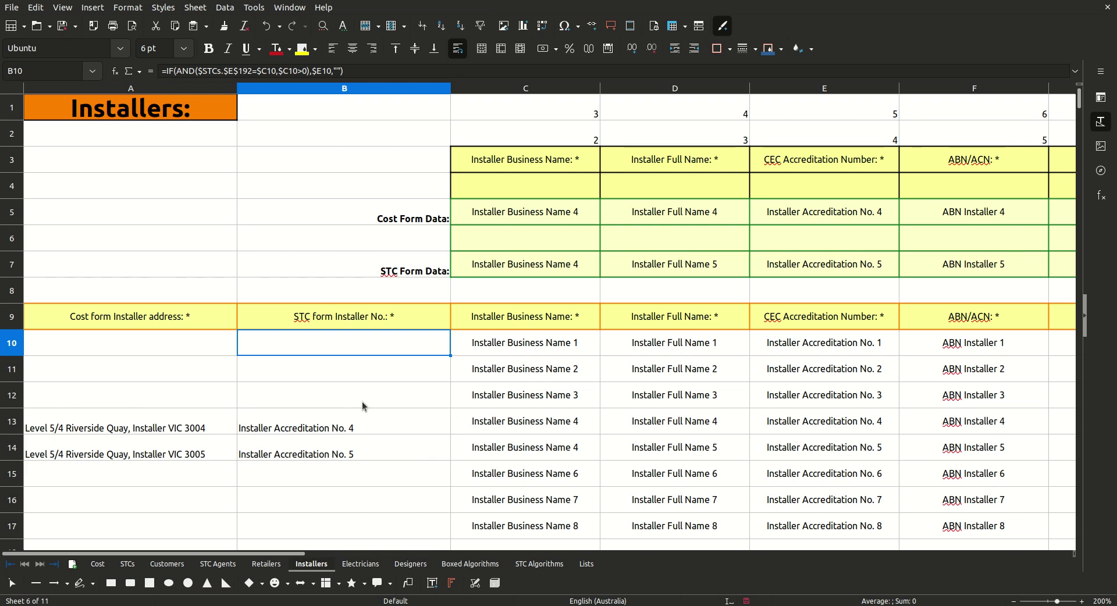
left_click_drag(146, 347, 149, 534)
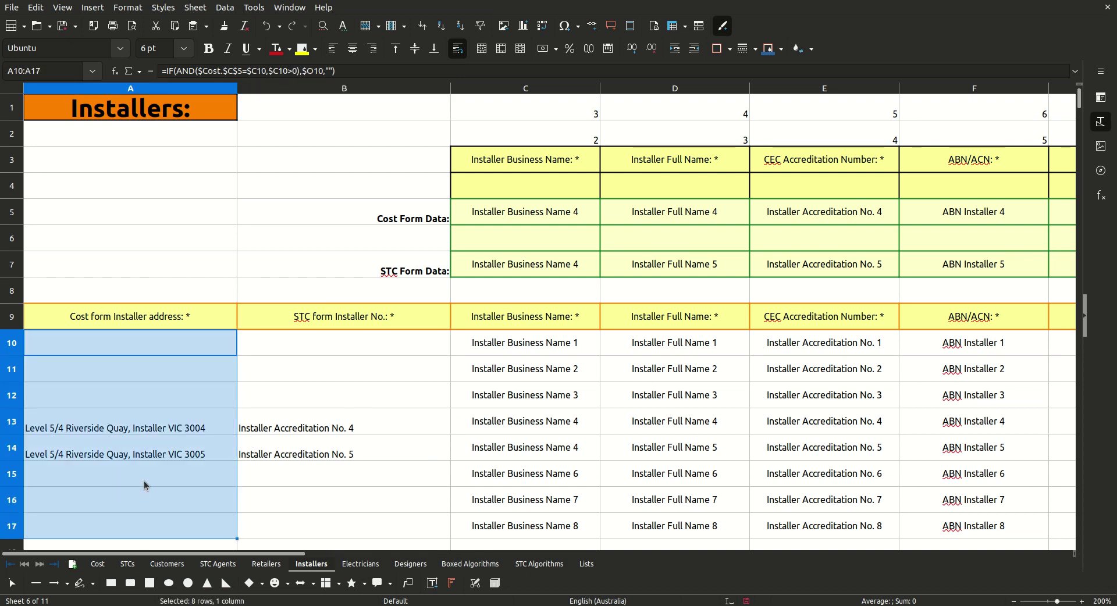
scroll(140, 460, "down", 2)
scroll(140, 384, "up", 2)
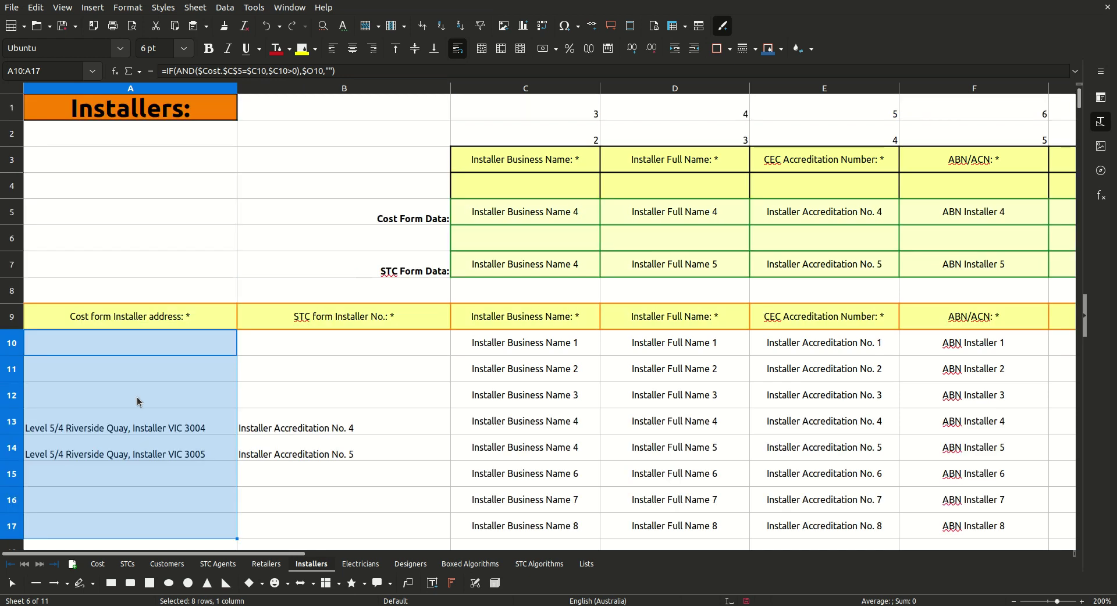
- Compare the installer address cells A13 and A14 with the Installer Business Name cells C13 and C14
left_click(138, 429)
left_click(135, 445)
left_click(139, 421)
left_click(138, 460)
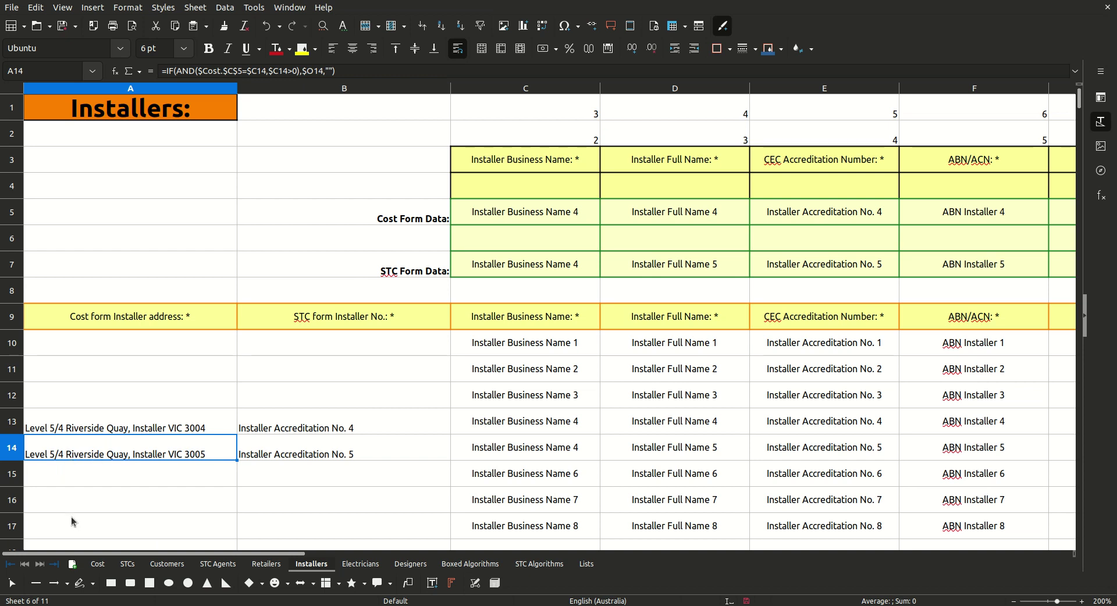
left_click(505, 424)
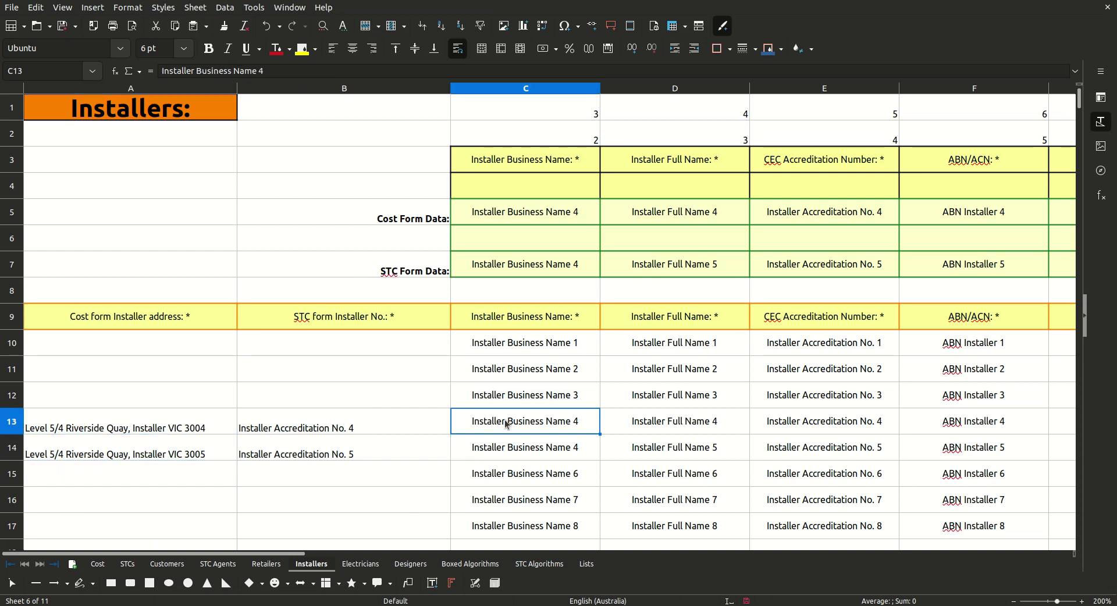
left_click(515, 460)
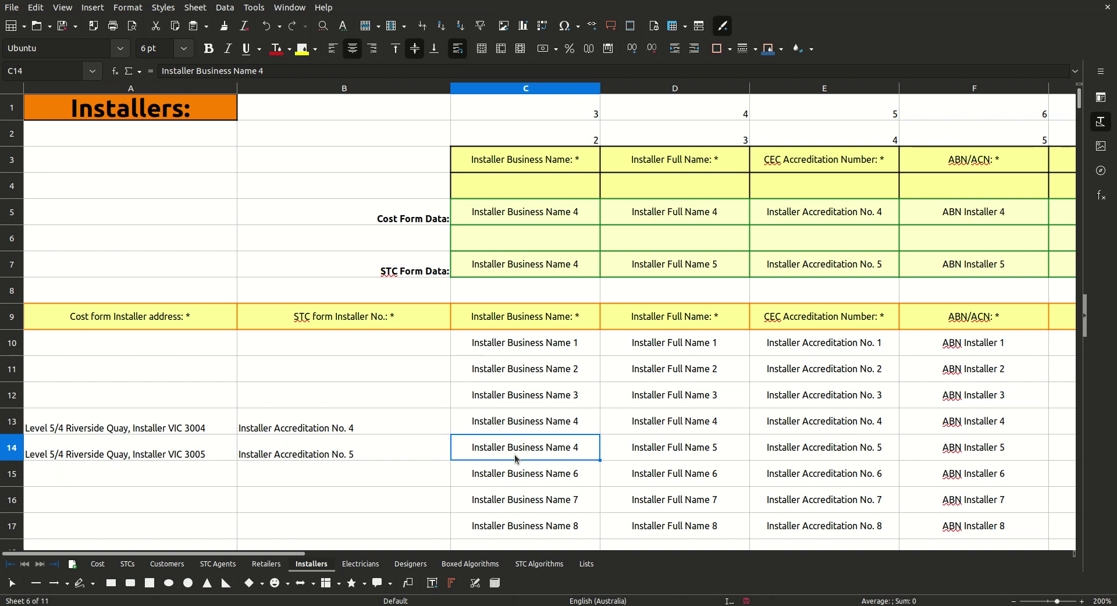
- Inspect the IF formula in Installers cell A13, trace its reference to the Cost sheet's From field, and discard the edit
double_click(173, 430)
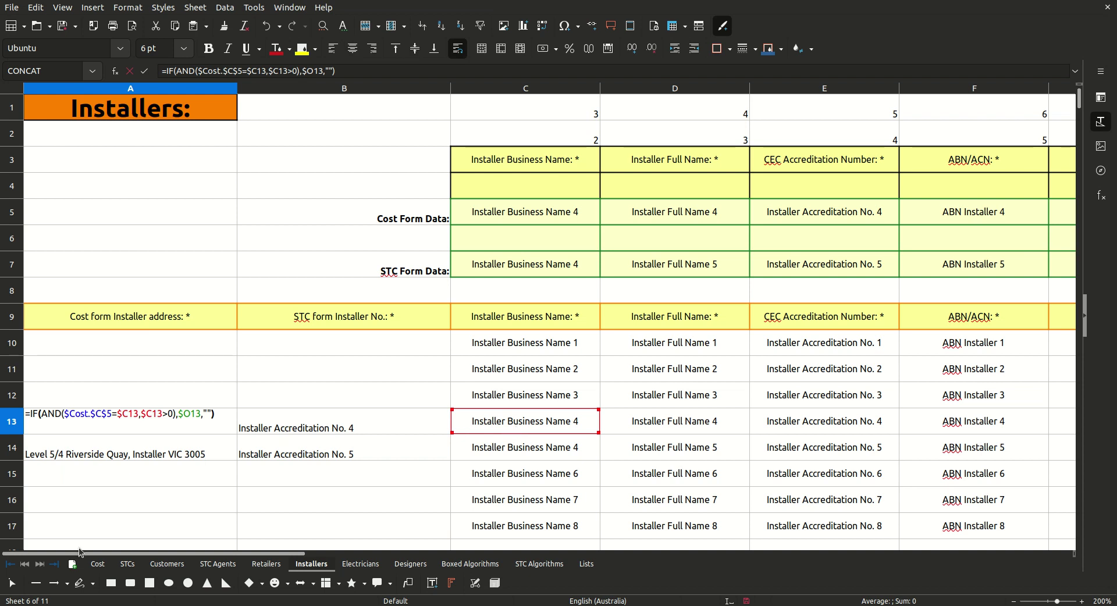
left_click(96, 564)
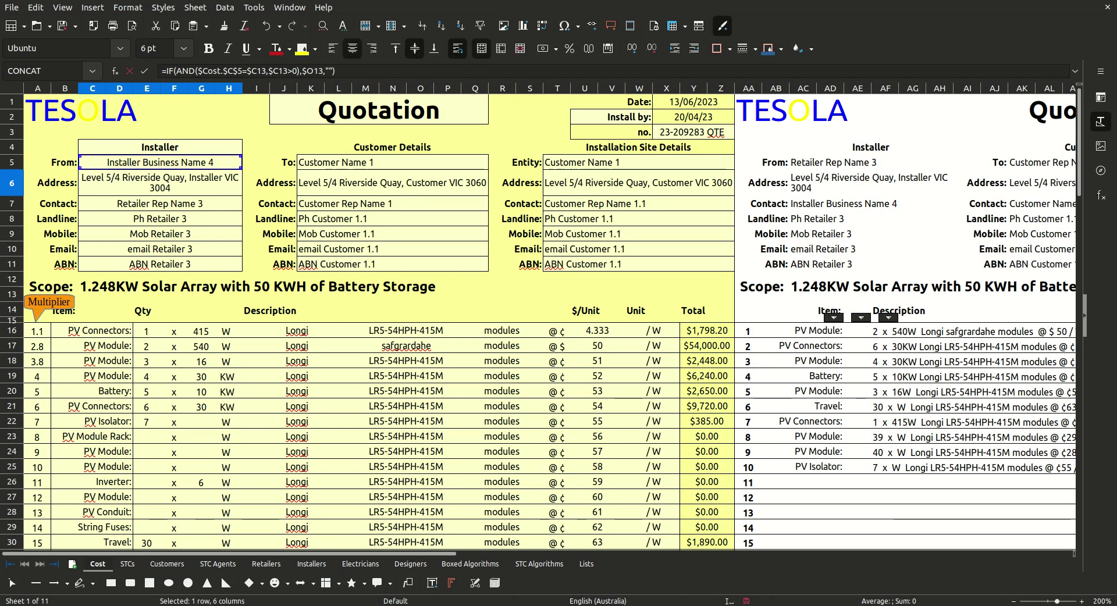
left_click(312, 563)
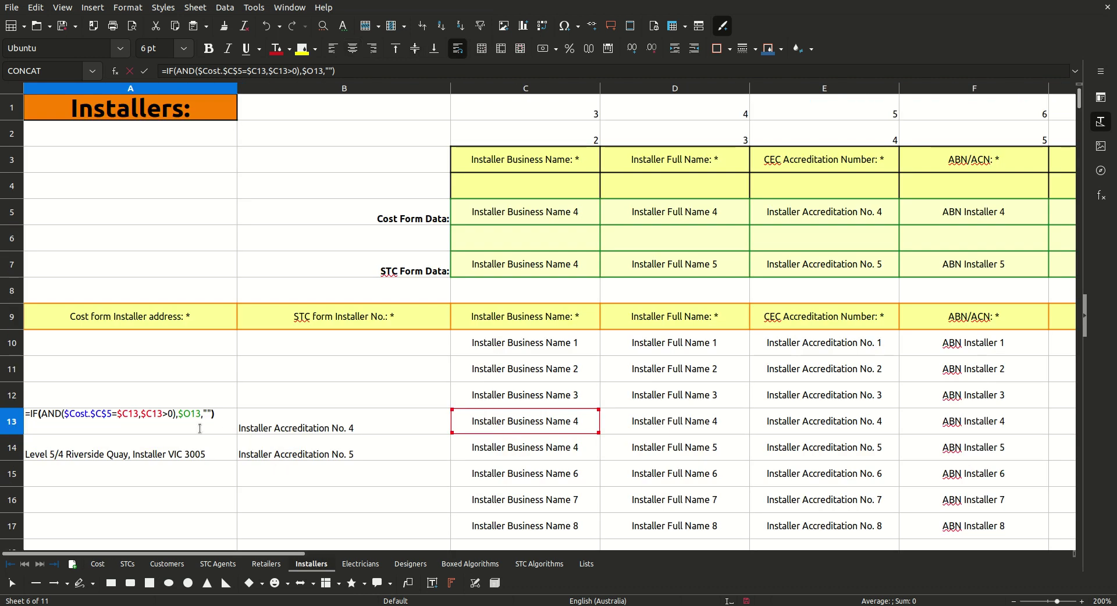
left_click(129, 73)
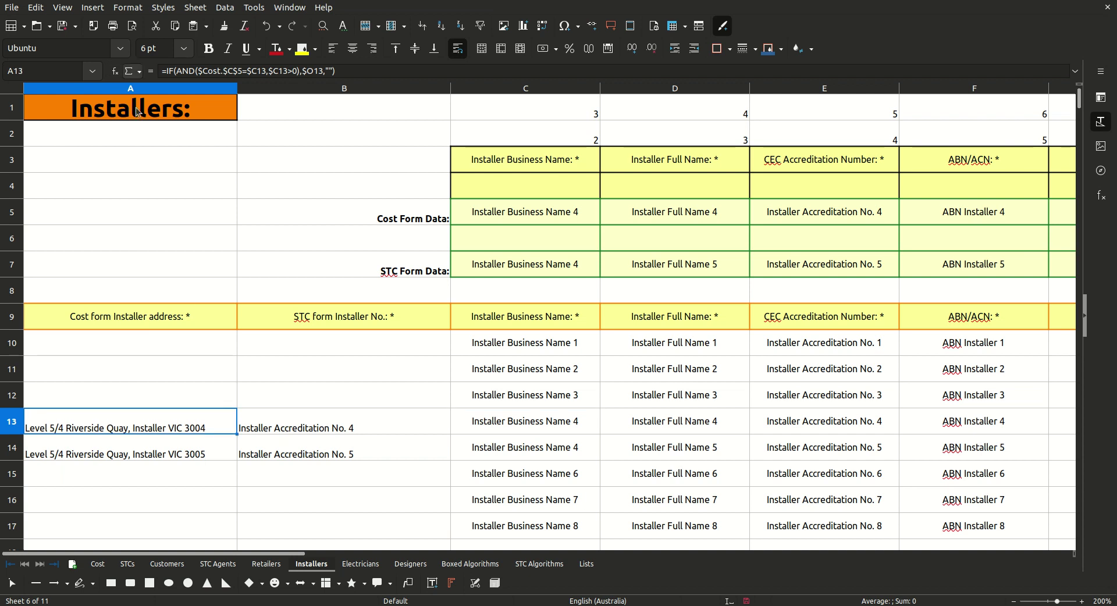
- Review the installers' Full Address column O and the formulas in A13:A15 that draw addresses from it
left_click_drag(201, 554, 574, 345)
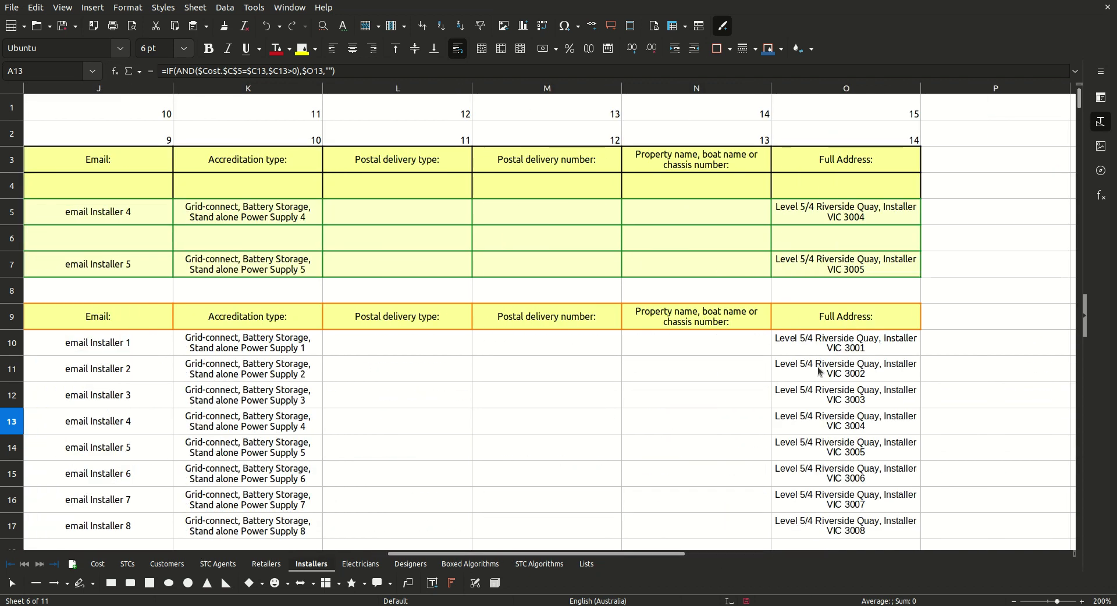
left_click(819, 393)
left_click_drag(677, 556, 50, 514)
left_click(104, 441)
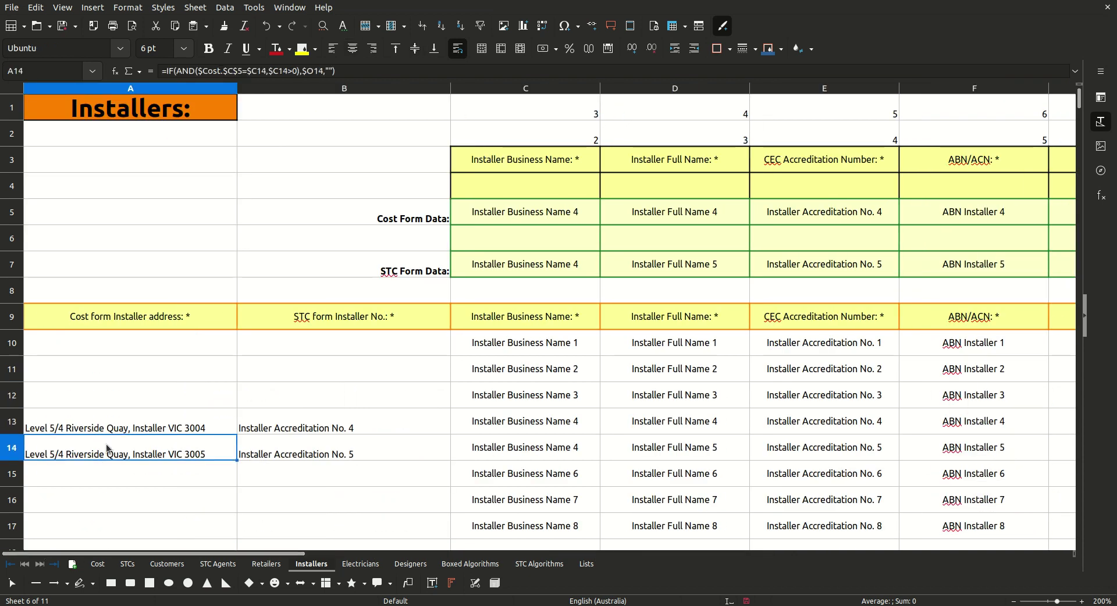
left_click(114, 415)
left_click(124, 454)
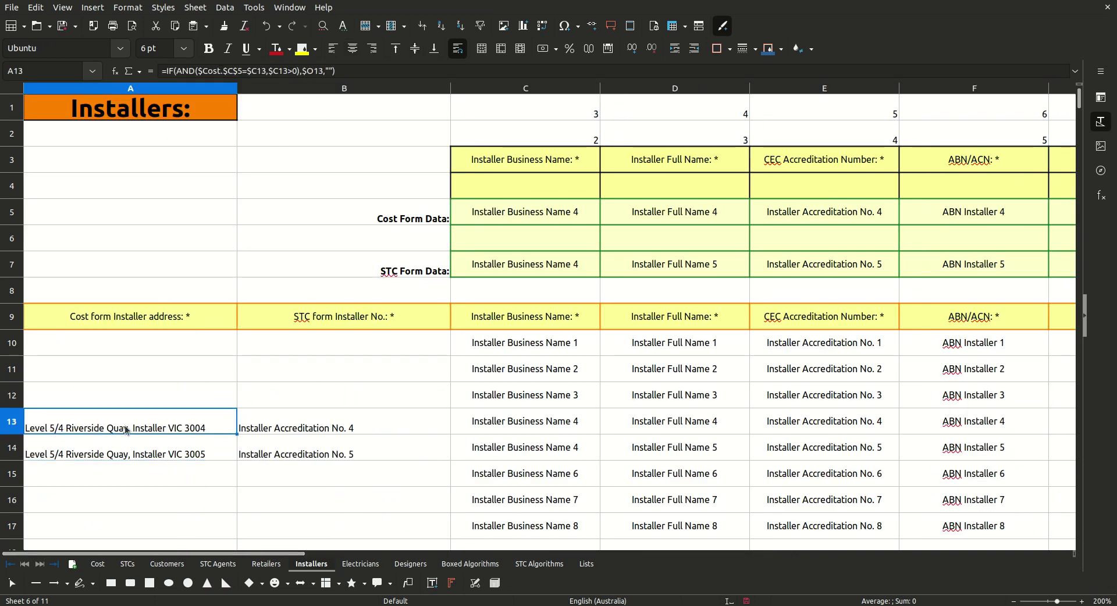
left_click(155, 468)
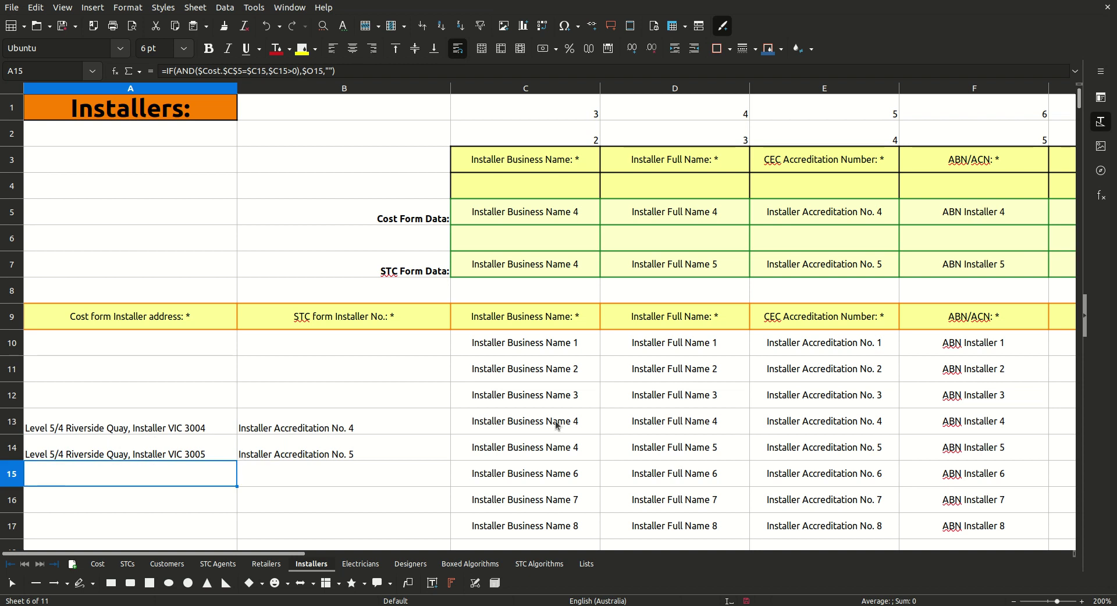
- Compare the installer business names in C13 and C14 with the contractor From field on the Cost sheet
left_click(560, 423)
left_click(559, 444)
left_click(550, 421)
left_click(550, 448)
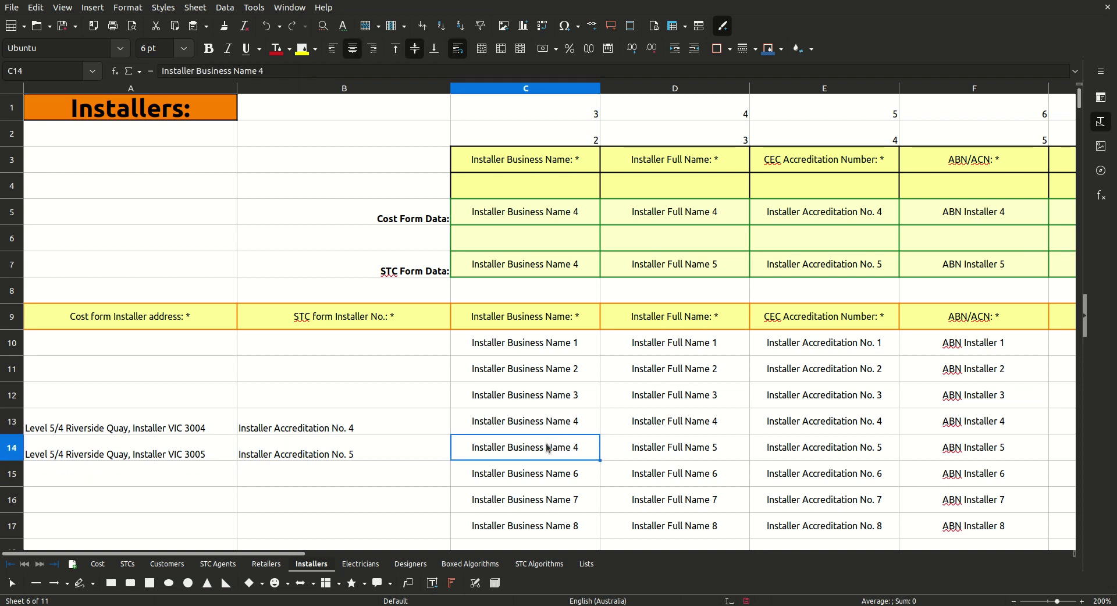
left_click(98, 563)
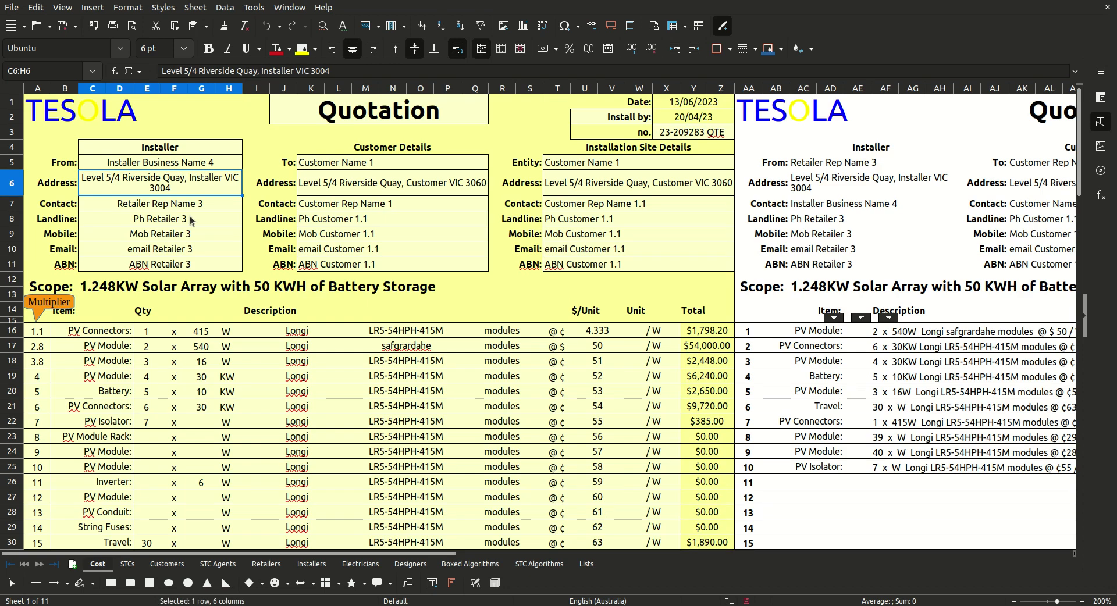
left_click(218, 164)
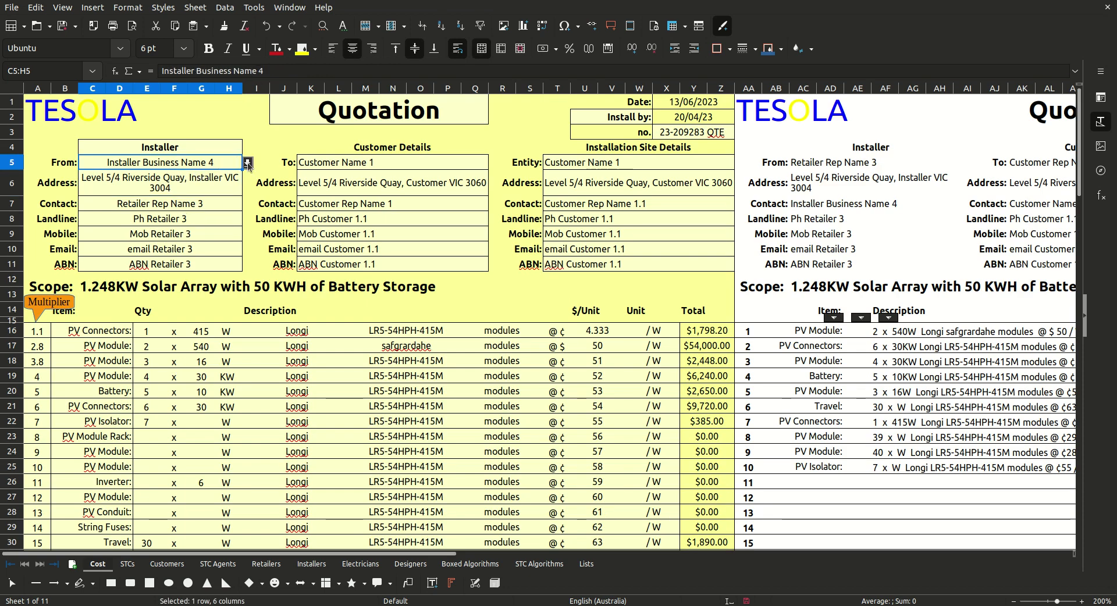
- Compare the Cost sheet's customer To and Address fields with the Cost form Customer address cells A10:A12 on the Customers sheet
left_click(386, 162)
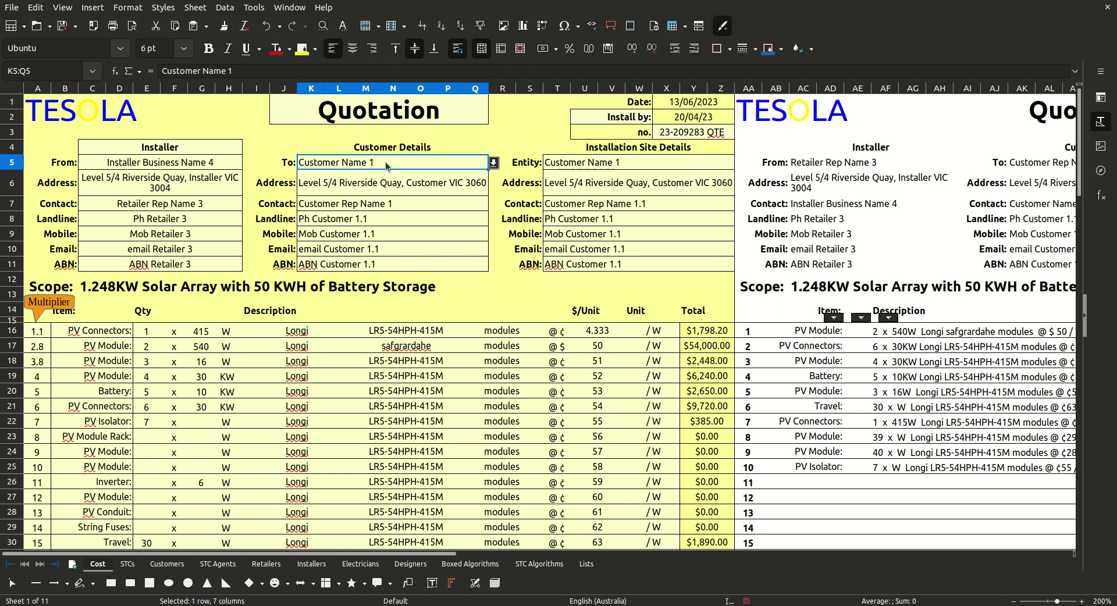
left_click(384, 185)
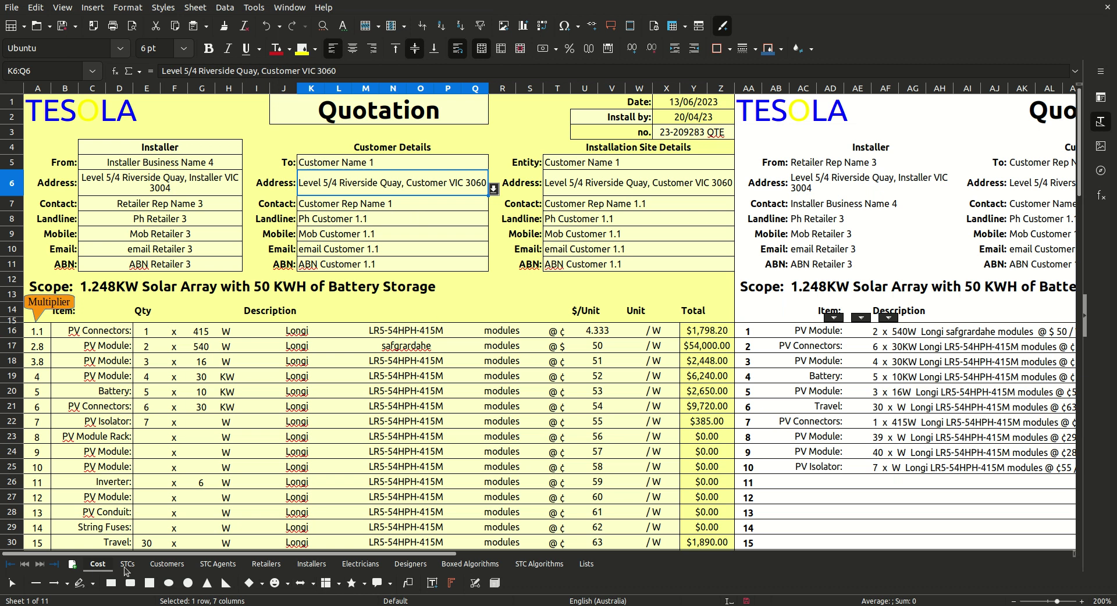
left_click(157, 564)
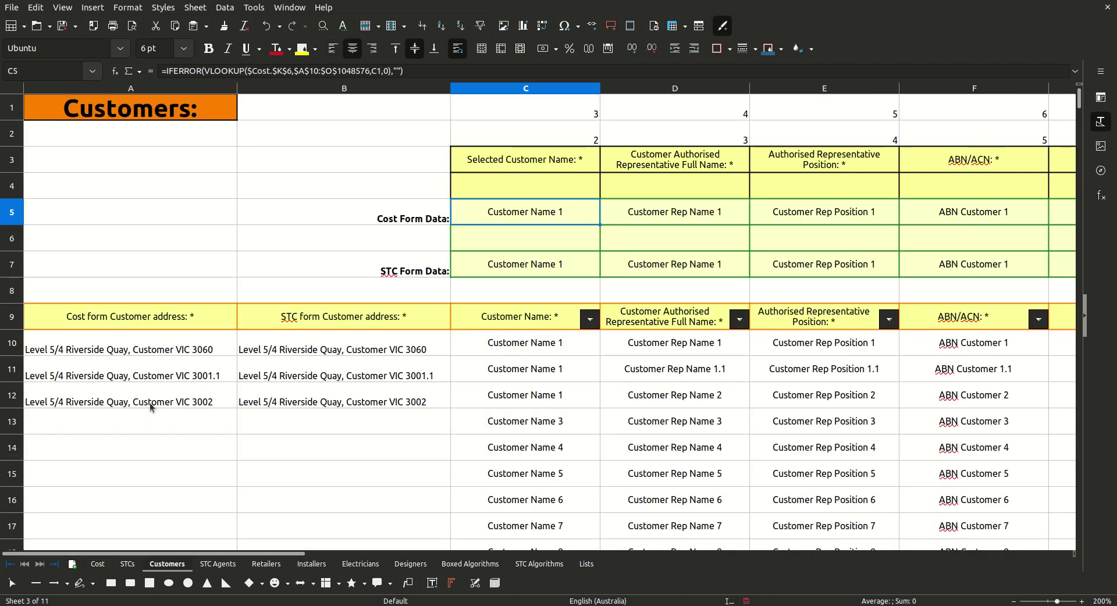
left_click(140, 375)
left_click(150, 404)
left_click(155, 349)
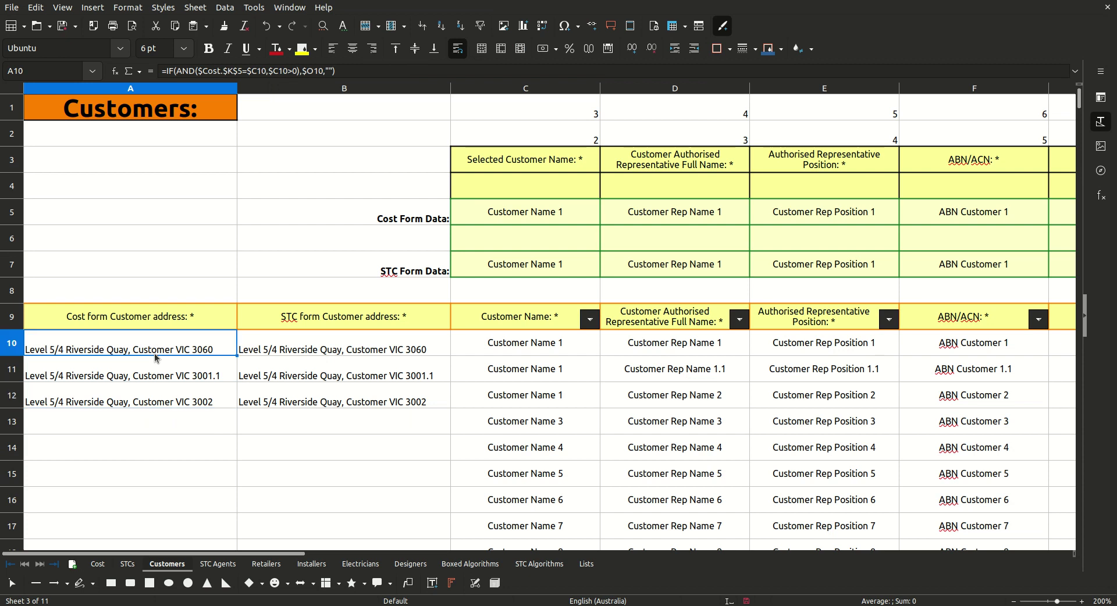
- Inspect the IF formula in Customers cell A10, trace its Cost sheet customer name and $O10 references, and discard the edit
double_click(154, 349)
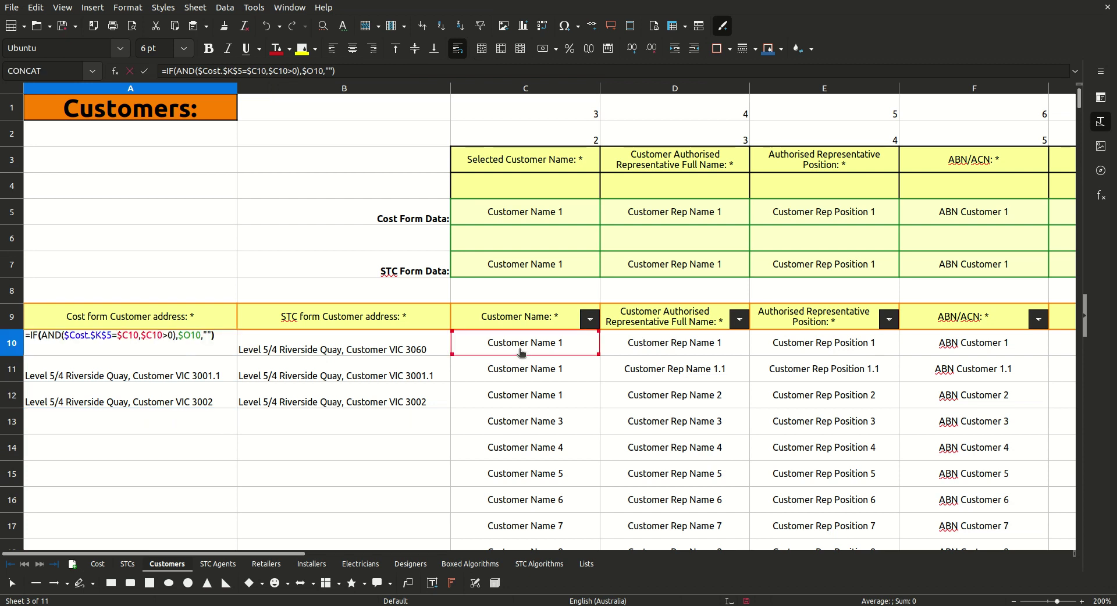
left_click(98, 565)
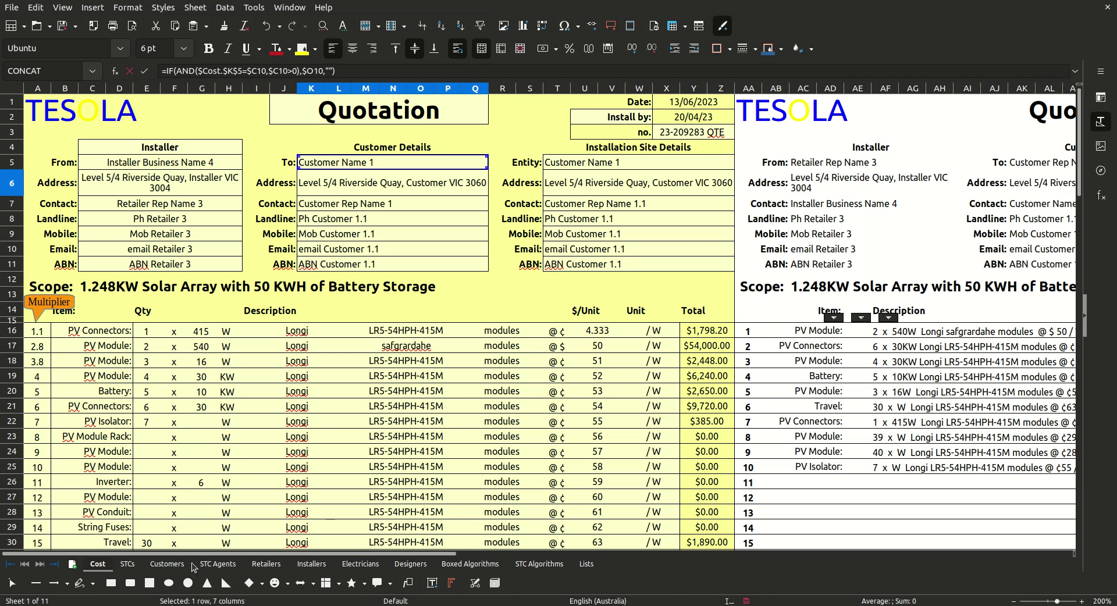
left_click(167, 564)
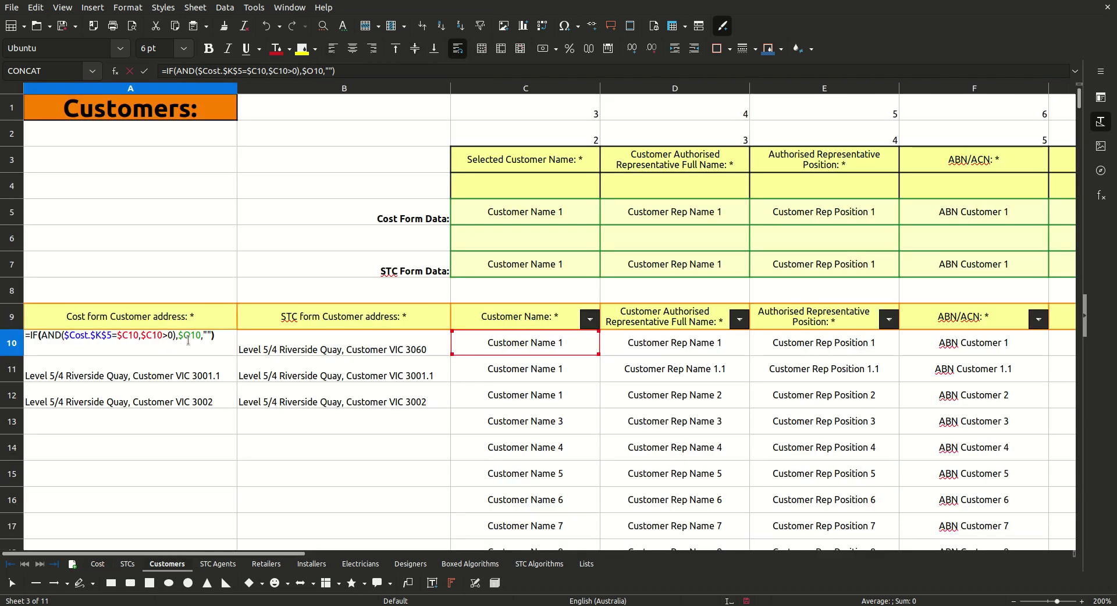
left_click_drag(179, 335, 195, 337)
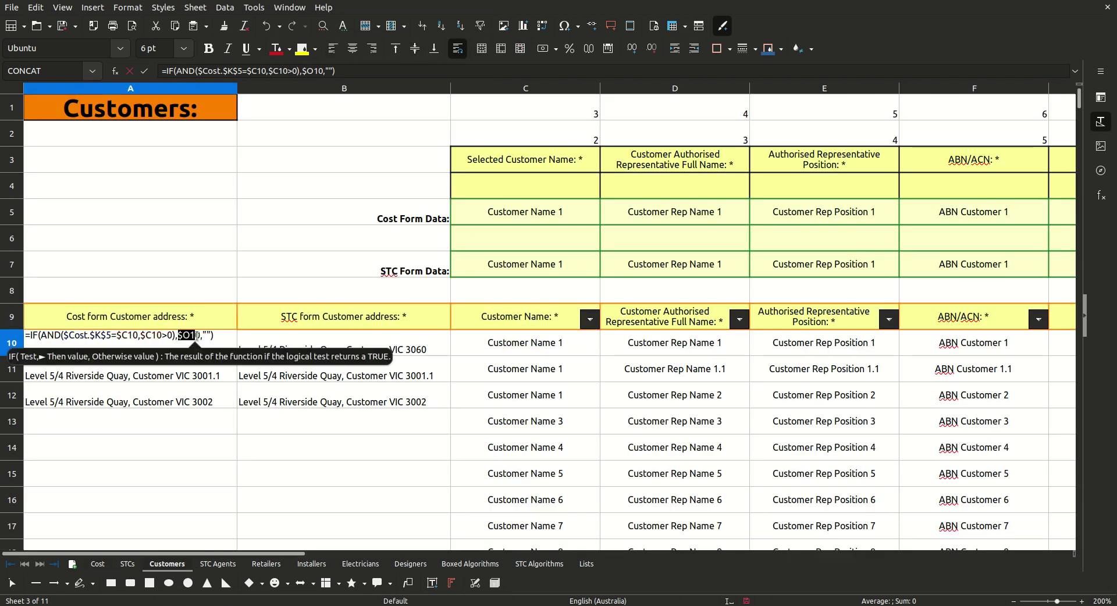
left_click(130, 71)
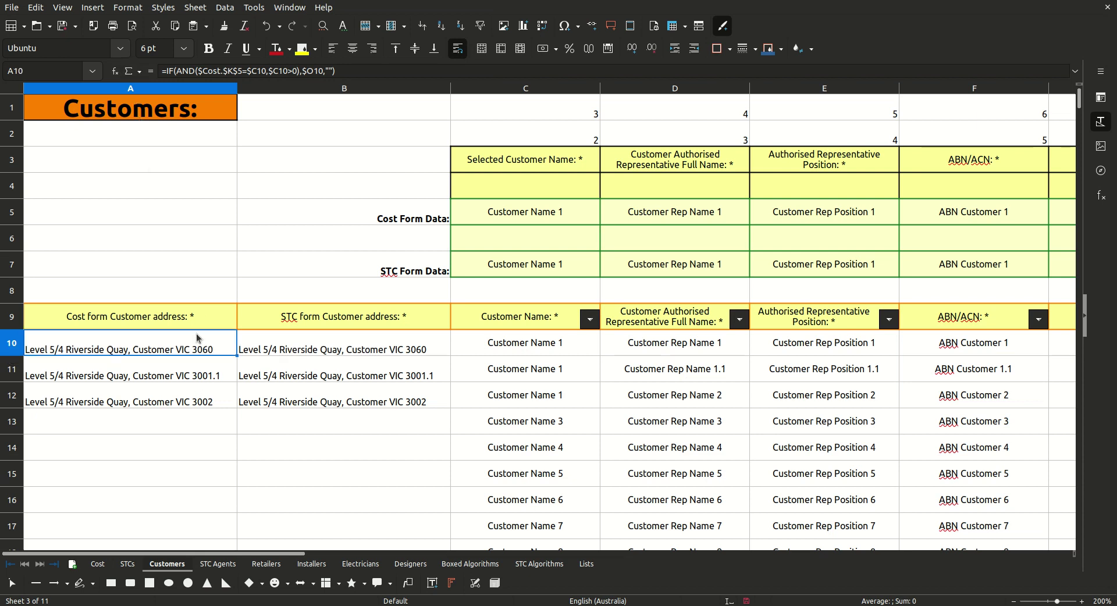
- Check the contractor Address field on the Cost sheet and view the retailer details on the STCs sheet
left_click(98, 564)
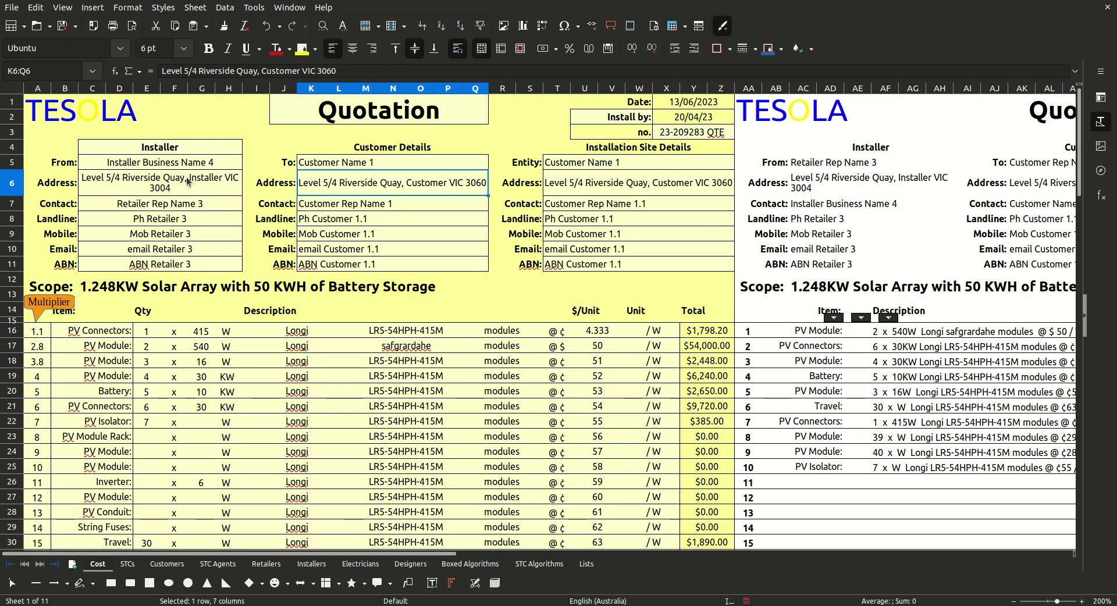
left_click(153, 174)
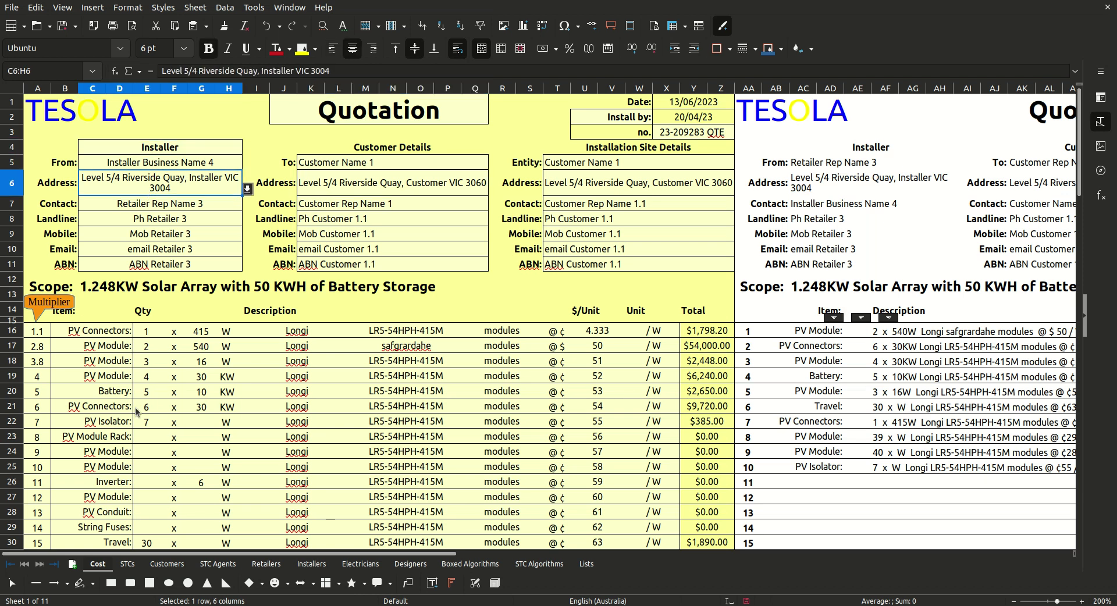
left_click(128, 564)
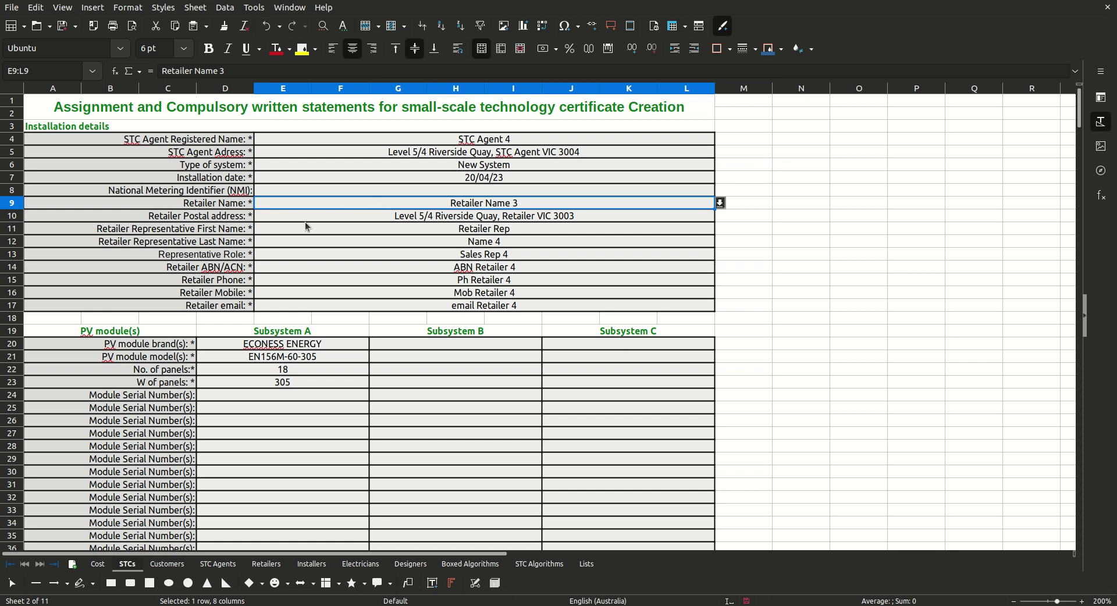
- Compare the Installer From and Address fields on the Cost sheet with the retailer details on the STCs sheet
left_click(104, 564)
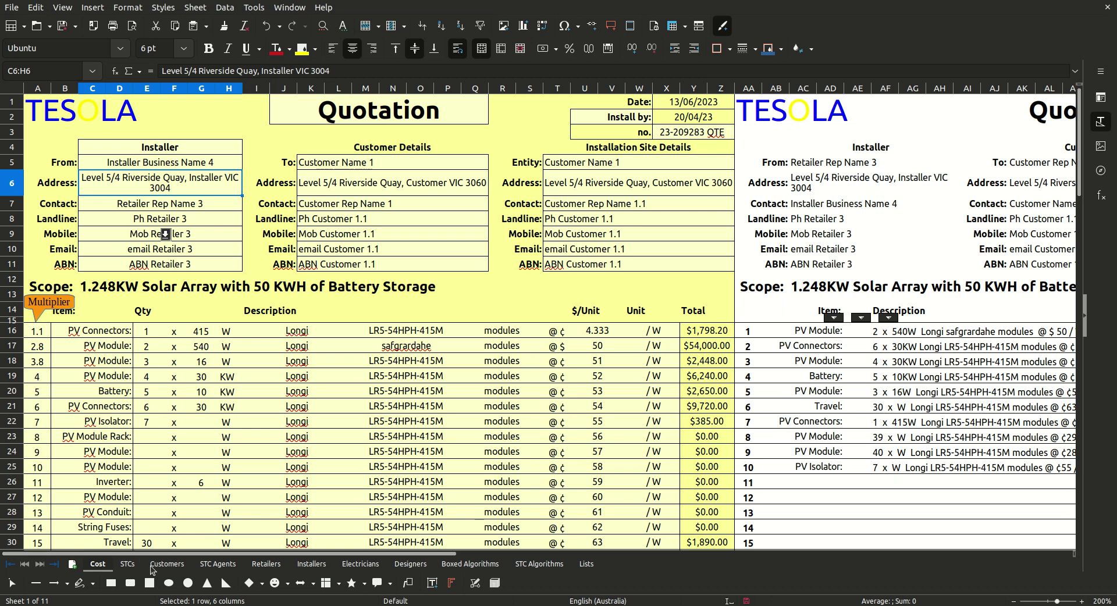
left_click(129, 564)
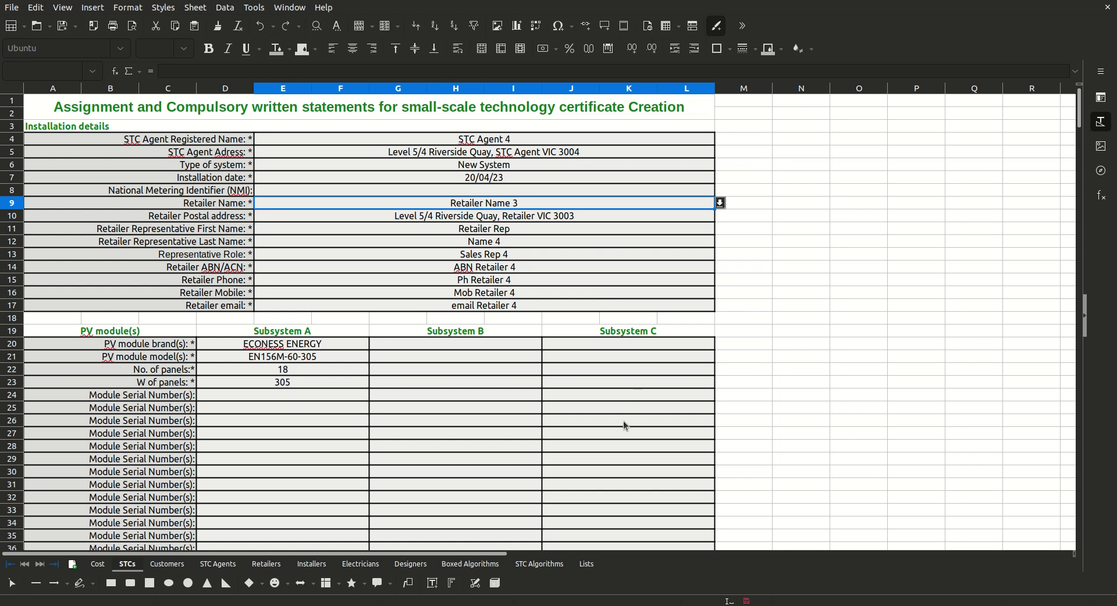
left_click(98, 568)
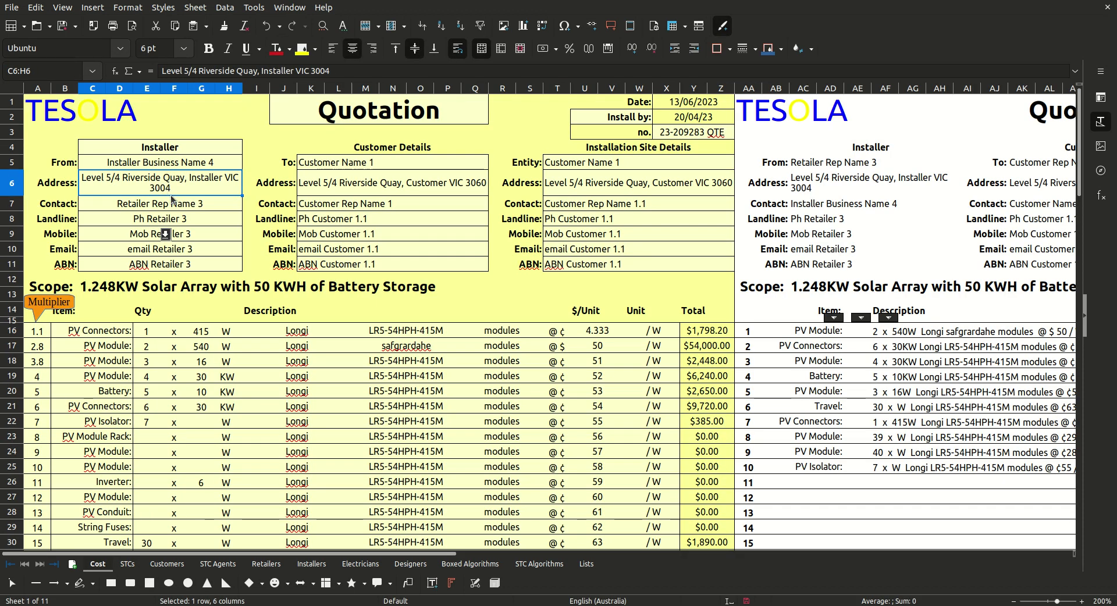
left_click(166, 162)
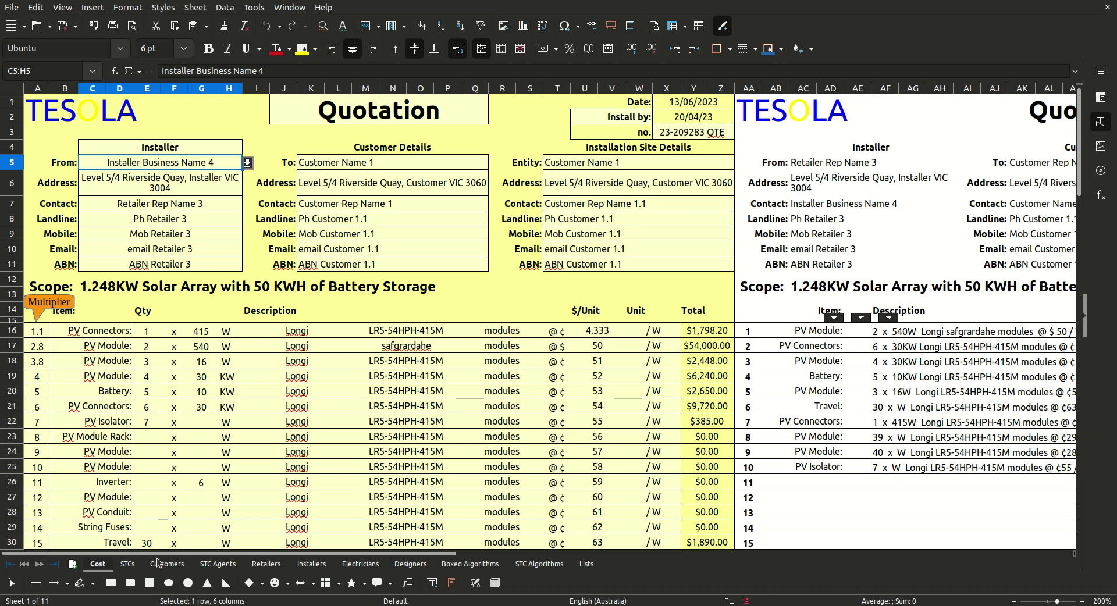
left_click(128, 564)
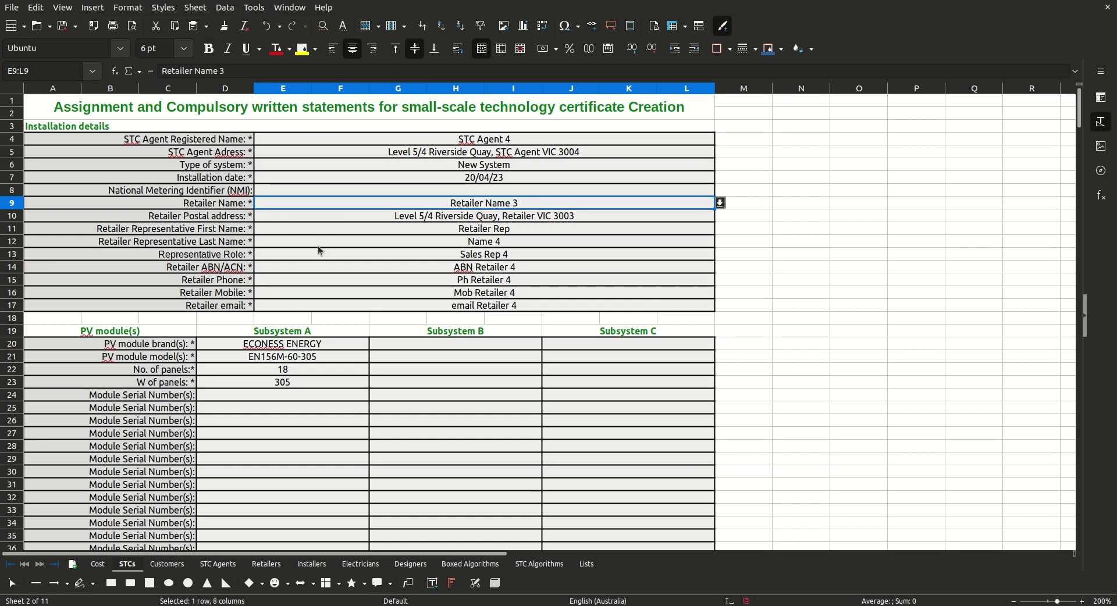
- Clear the Retailer Postal address in E10 on the STCs sheet and select the retailer address ending in 3004
left_click(581, 215)
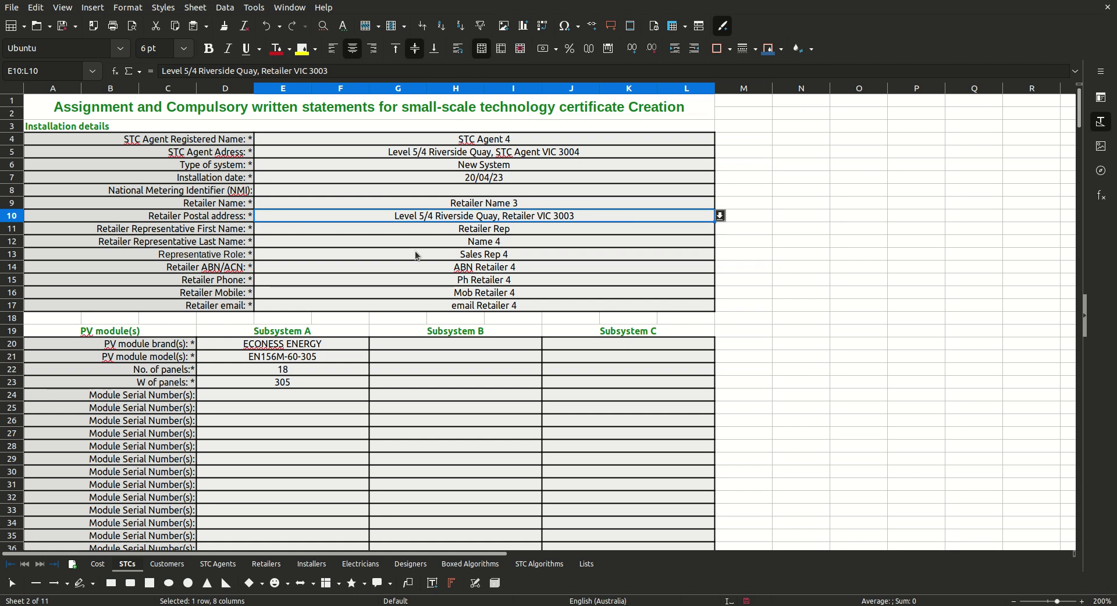
key("Delete")
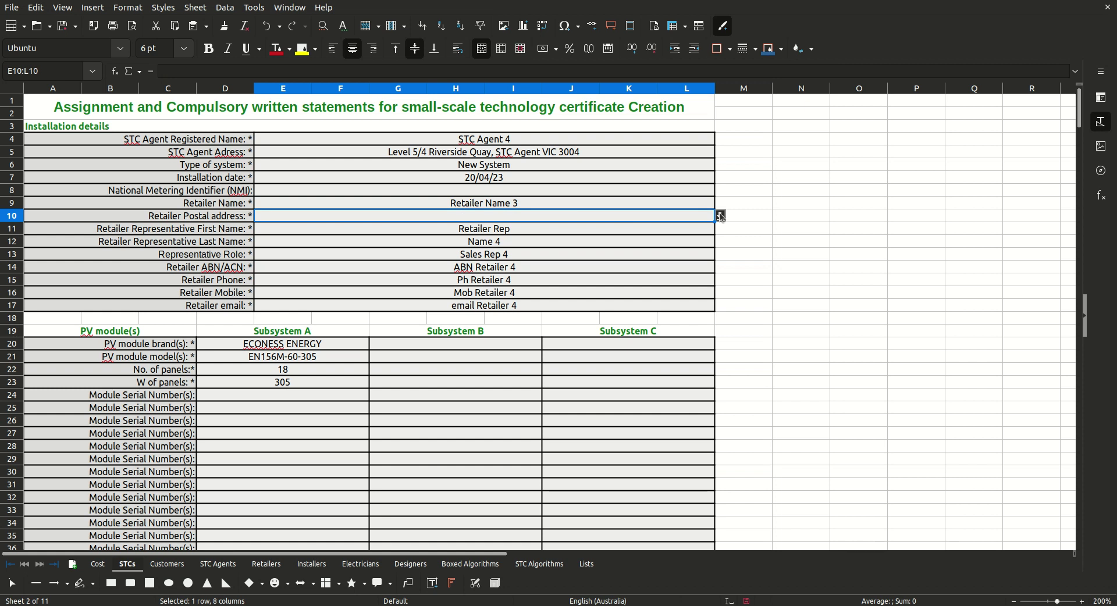
type("Level 5/4 Riverside Quay, Retailer VIC 3004")
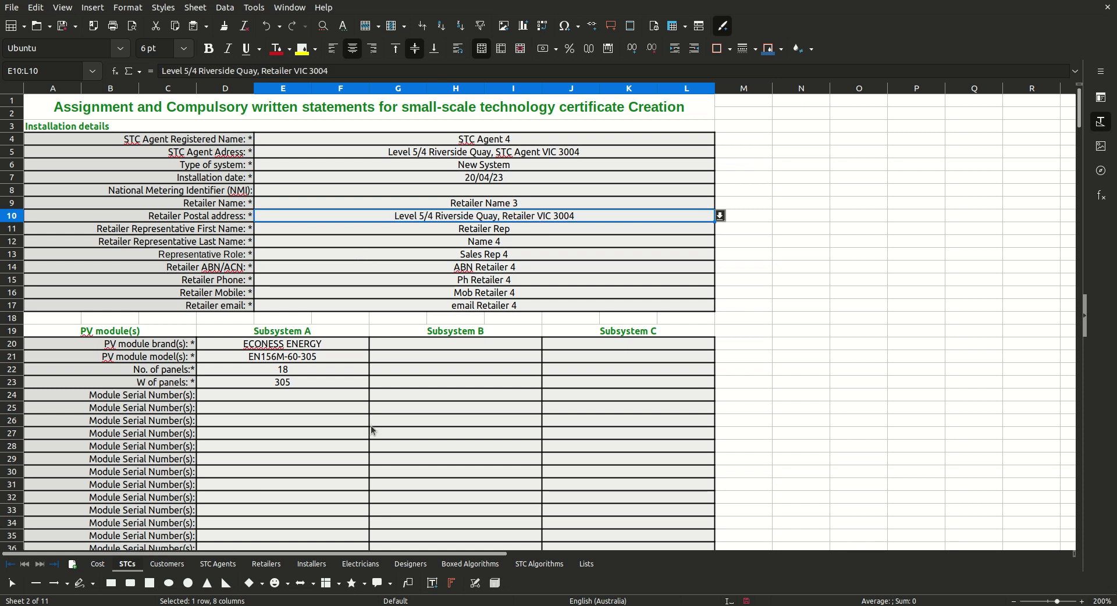
- Check the Cost form Retailer address cells in column A and the Cost Form Data cells C5:E5 on the Retailers sheet
left_click(263, 564)
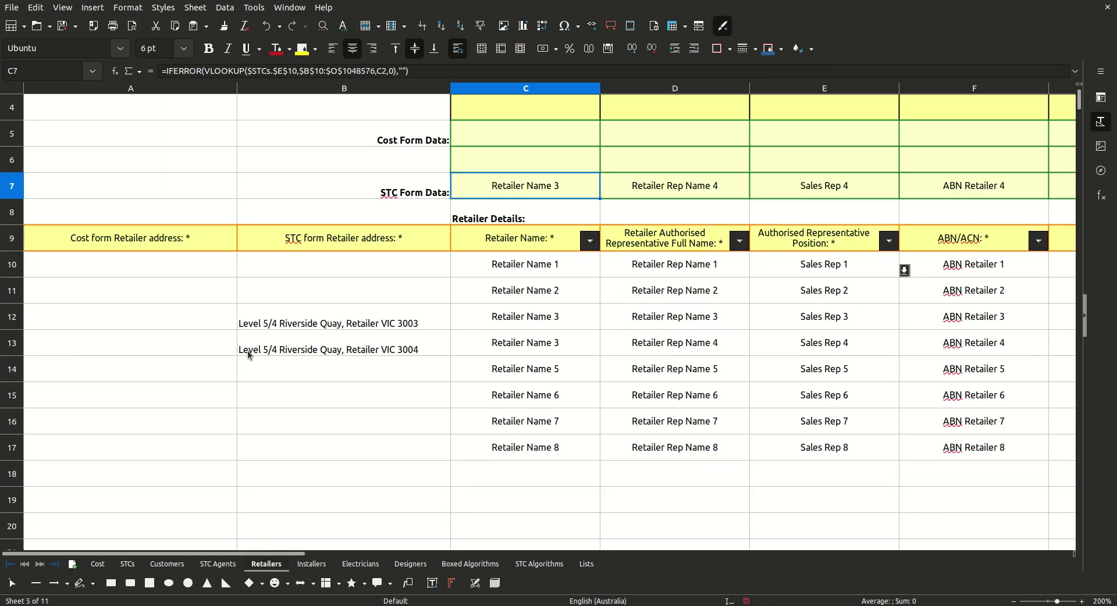
left_click(162, 322)
left_click(135, 364)
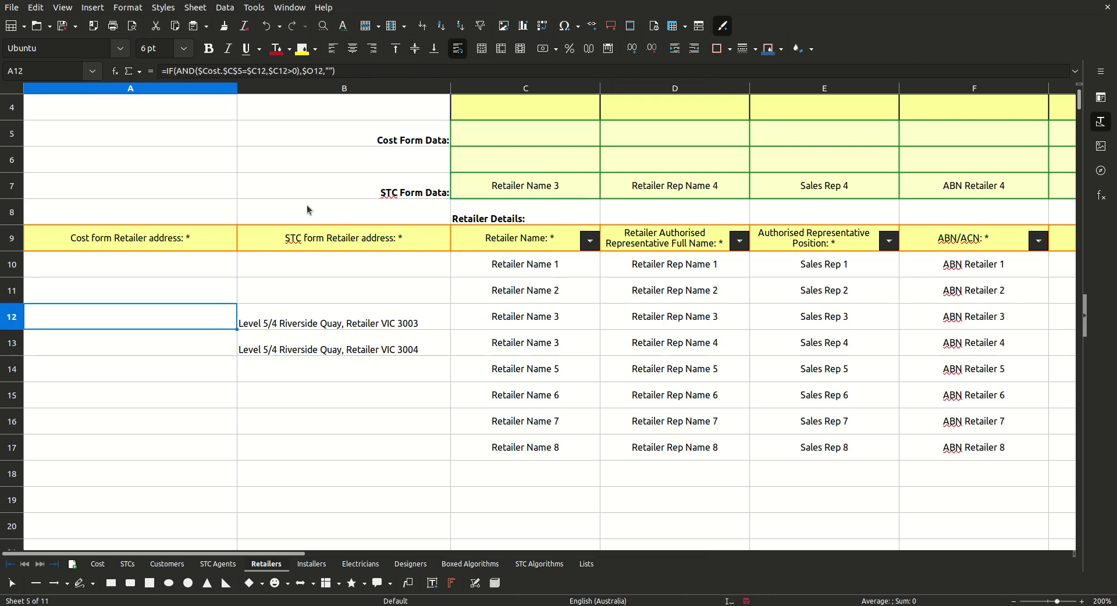
left_click(509, 124)
left_click(675, 128)
left_click(770, 132)
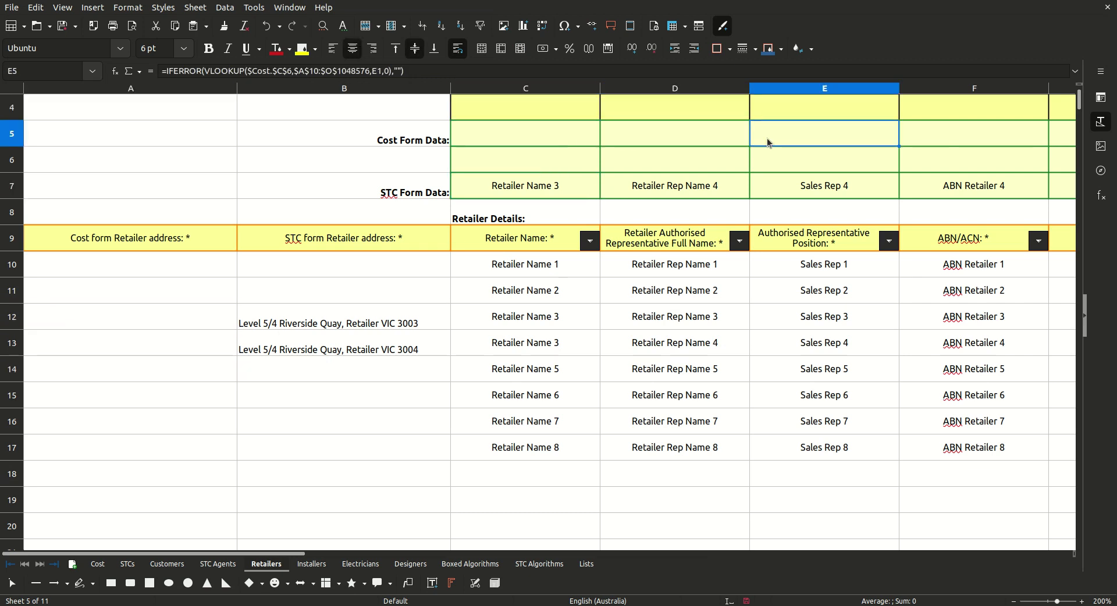
- Review the Installer contractor's Address, Landline and Email fields on the Cost sheet
left_click(97, 564)
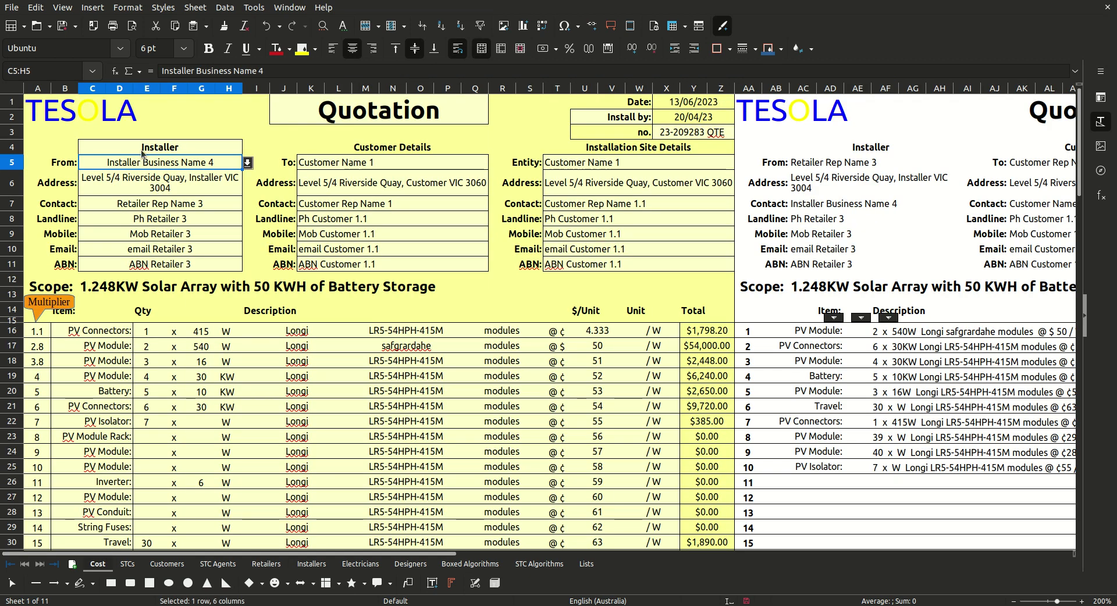
left_click(140, 185)
left_click(143, 220)
left_click(149, 249)
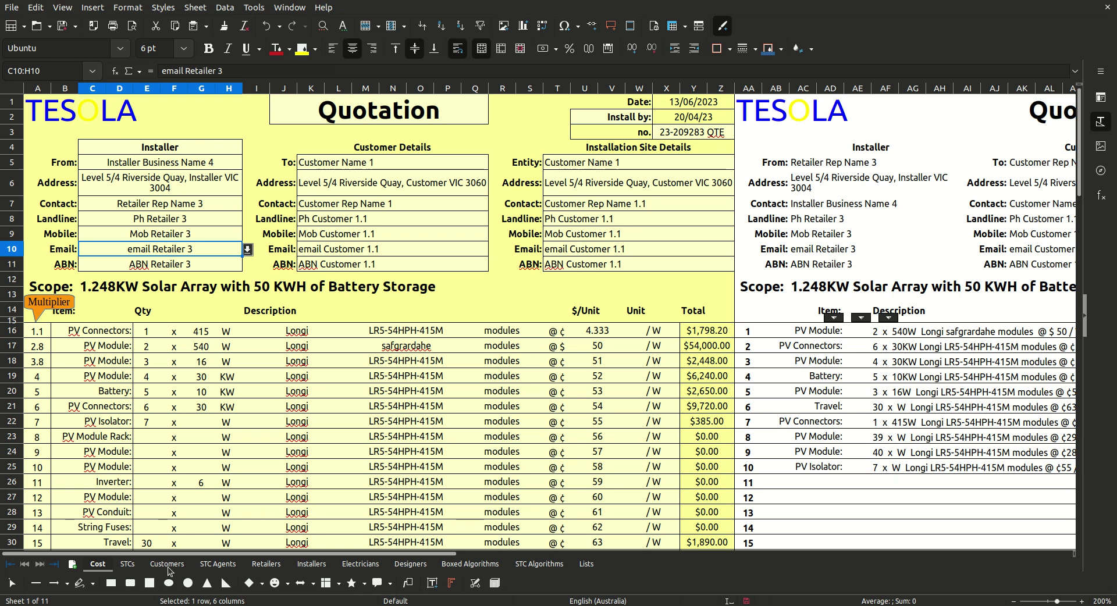
- Compare the Cost form and STC form address cells on the Retailers sheet and inspect the IF formula in B12
left_click(267, 564)
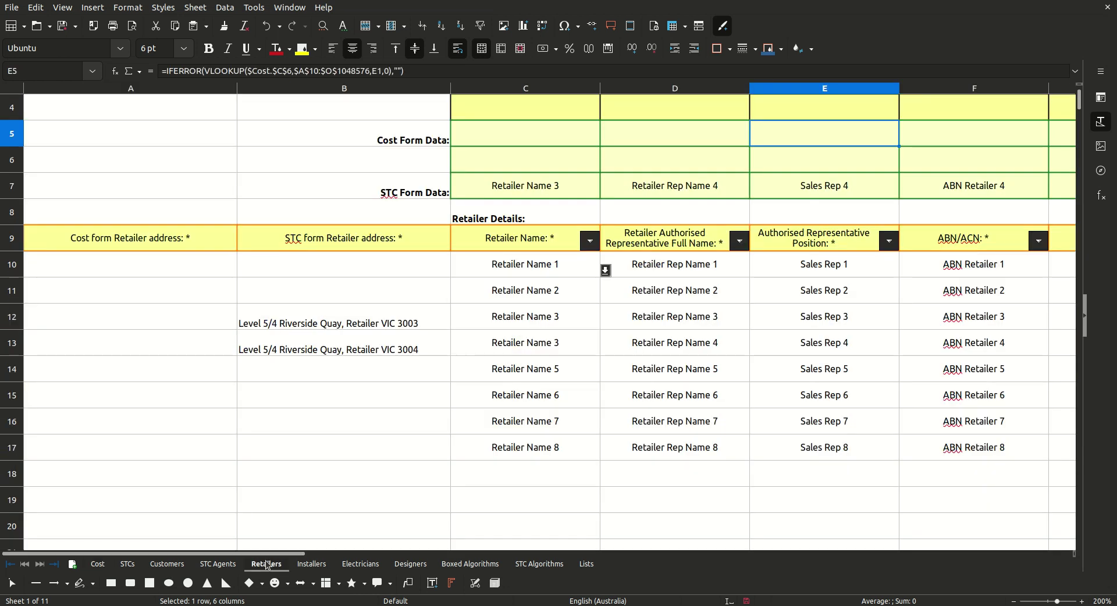
left_click(135, 317)
left_click(127, 363)
left_click(288, 326)
key("Down")
left_click(310, 327)
double_click(307, 317)
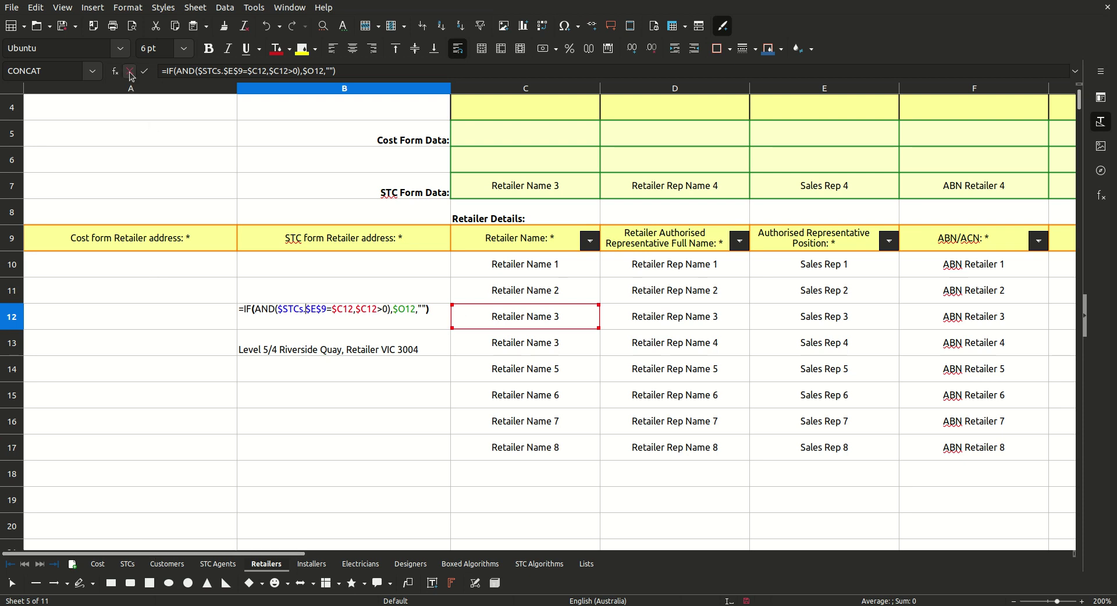
key("Return")
- Check the Retailer Name in STCs cell E9 and trace its reference in the IF formula of Retailers cell B13
left_click(127, 563)
left_click(495, 205)
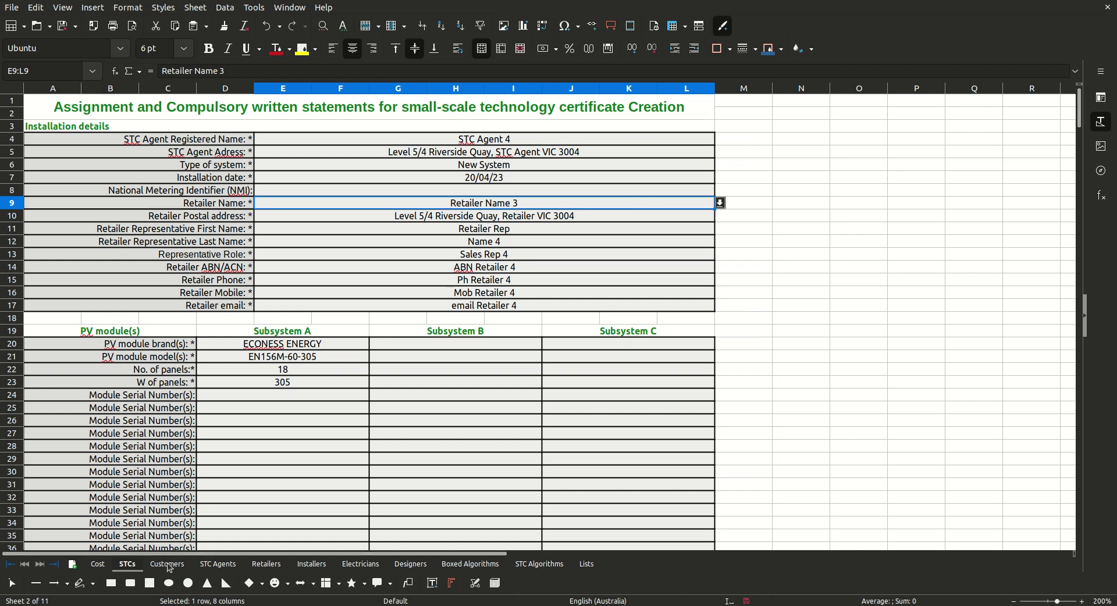
left_click(266, 564)
left_click(355, 343)
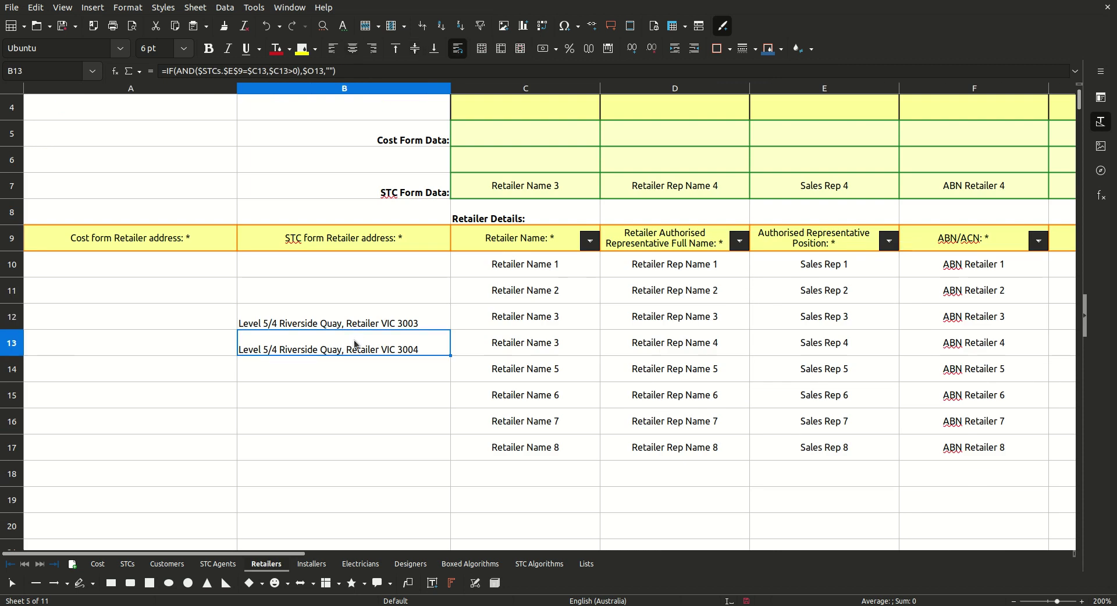
double_click(382, 352)
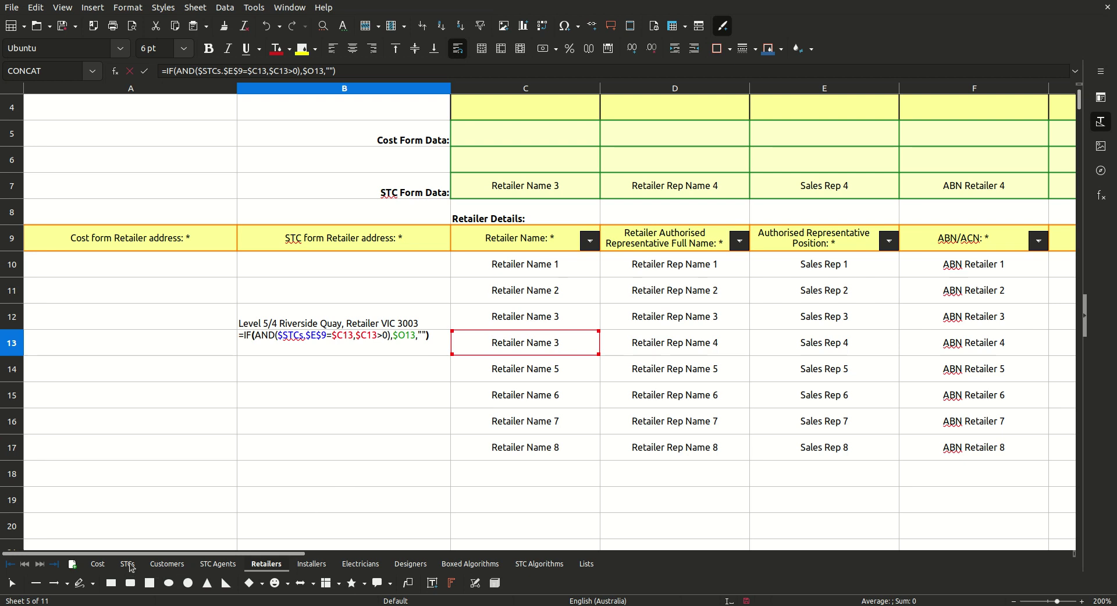
left_click(144, 71)
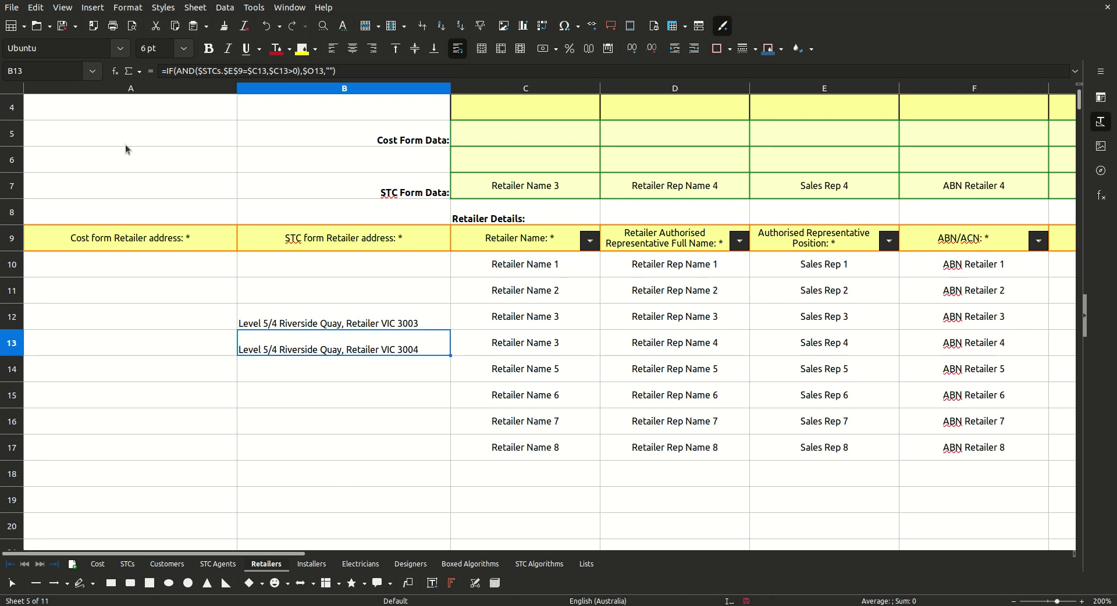
- Match the STCs Retailer Name to Retailers cell C13 and compare the STC form address formulas in B10, B12 and B13
left_click(127, 564)
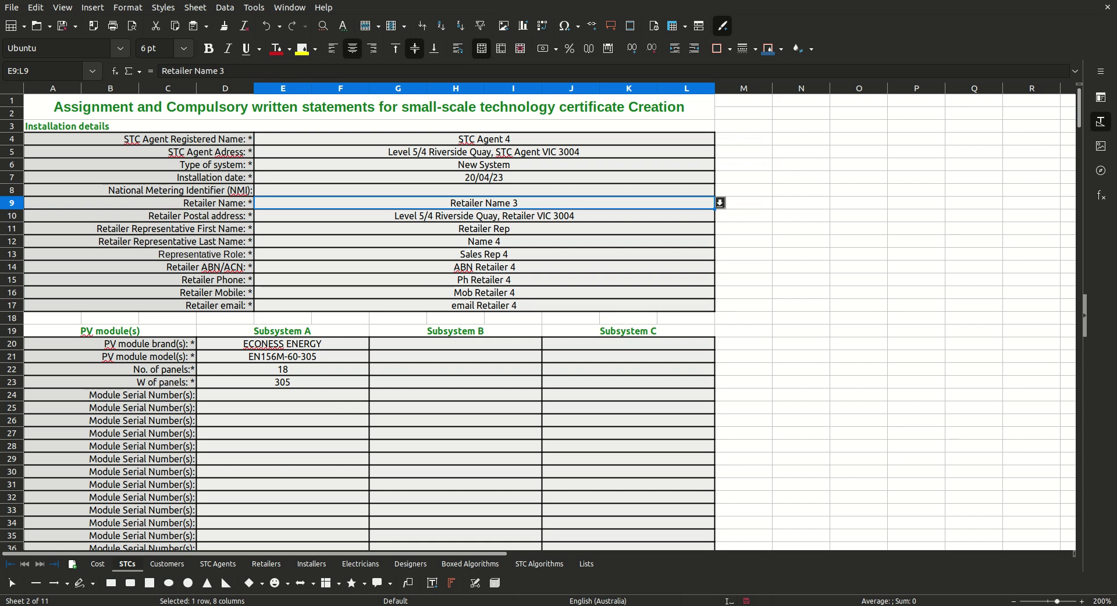
left_click(262, 564)
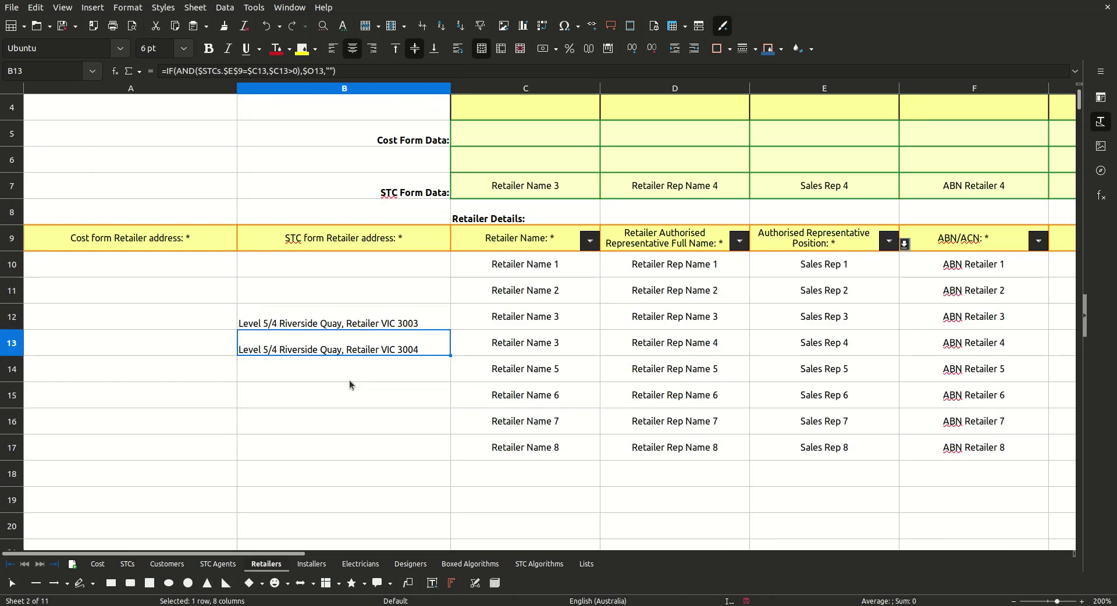
left_click(489, 340)
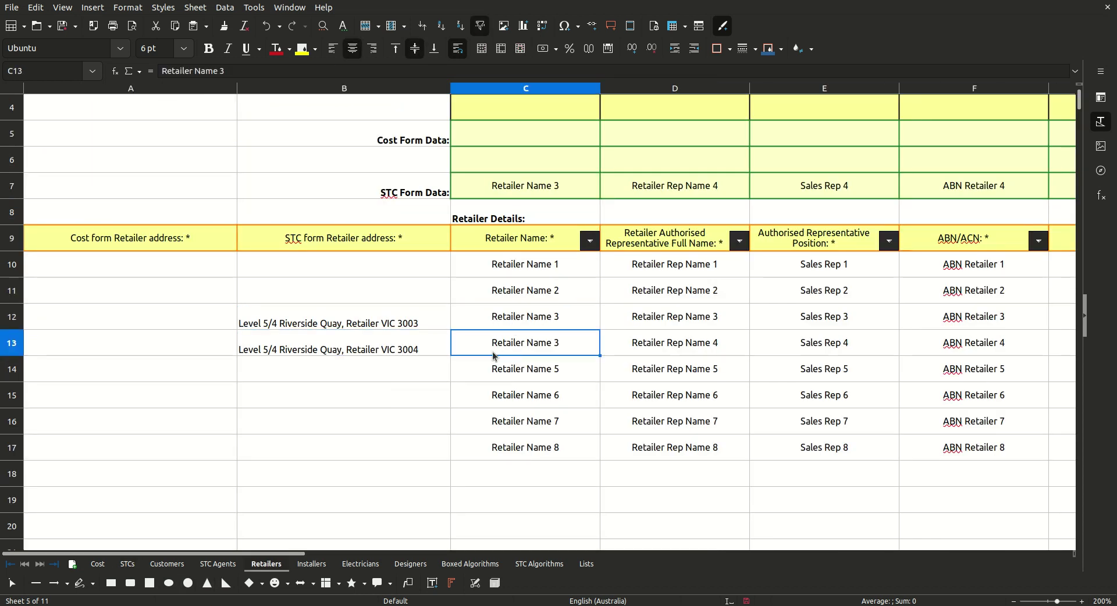
left_click(383, 348)
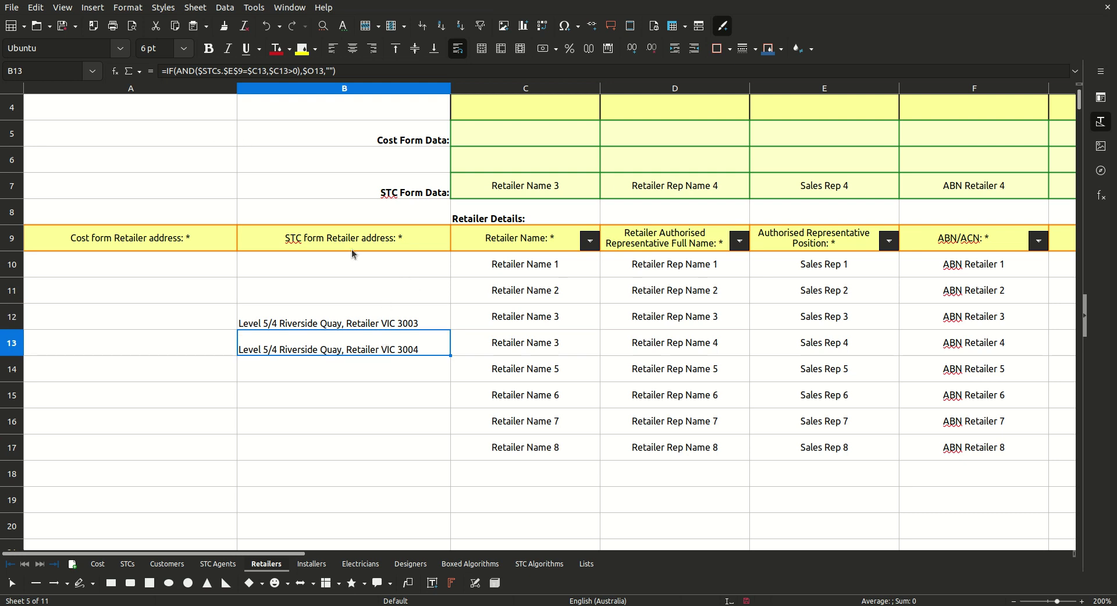
left_click(365, 274)
scroll(500, 251, "up", 1)
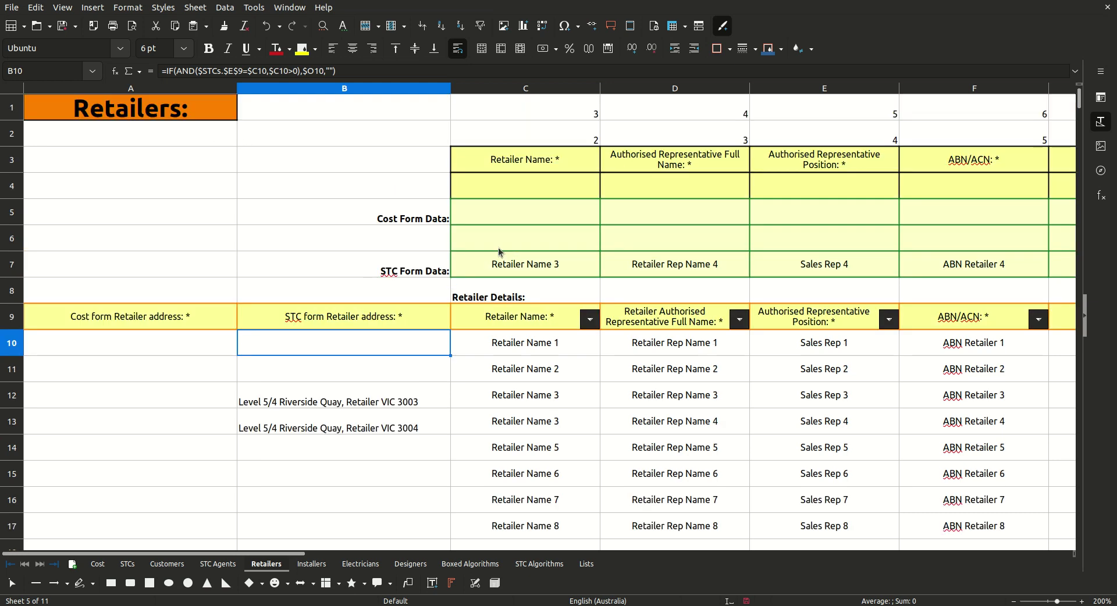
left_click(382, 389)
left_click(370, 427)
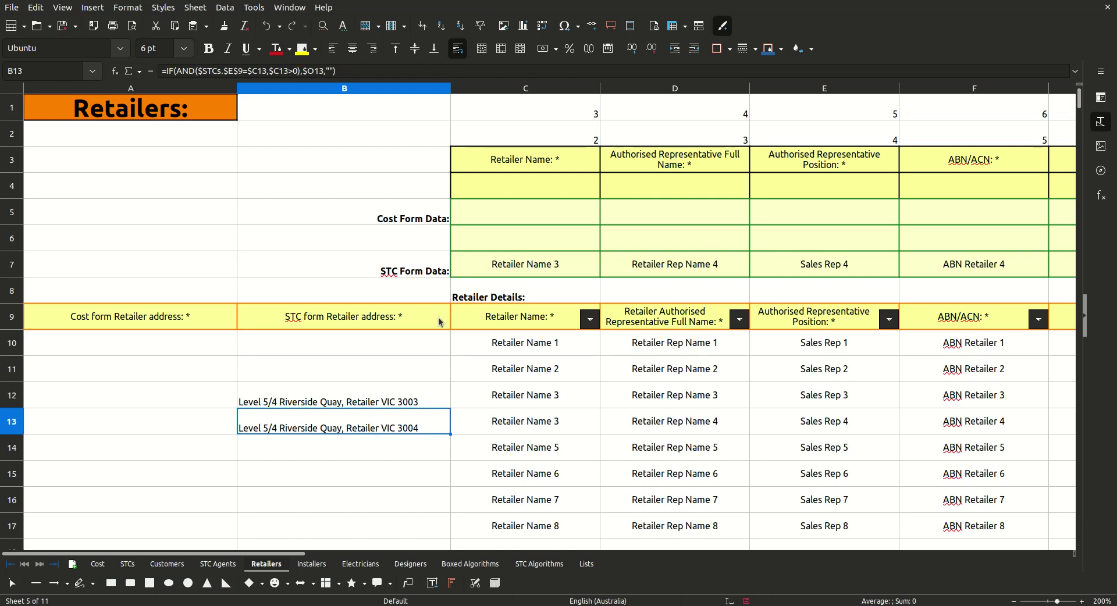
- Inspect the column index numbers in C1 and C2 and the Cost Form Data VLOOKUP formula in C5, leaving them unedited
left_click(521, 103)
double_click(540, 107)
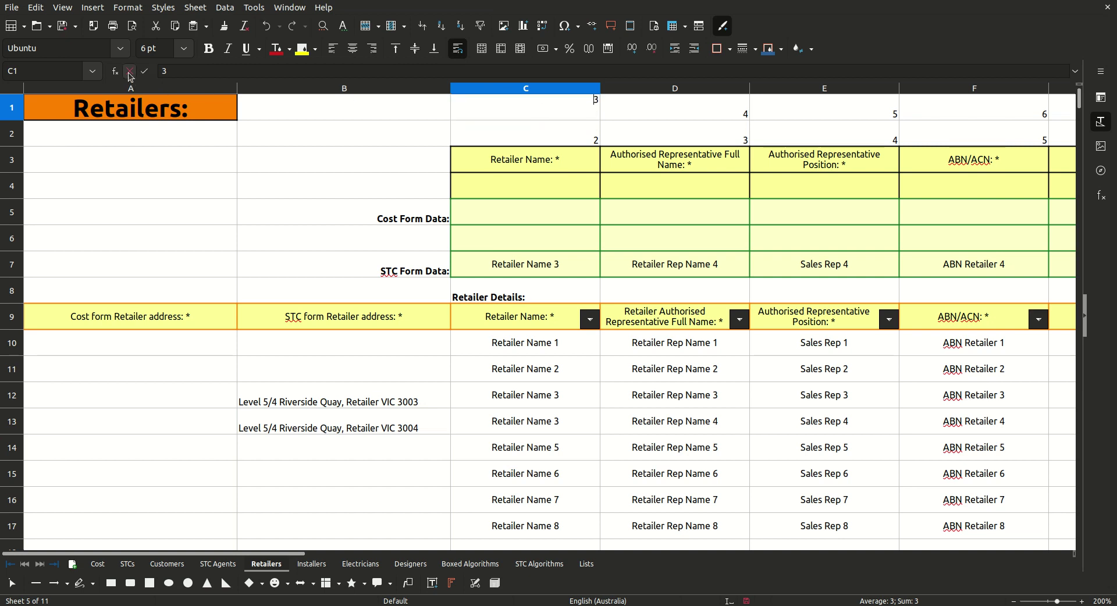
double_click(472, 131)
key("Escape")
left_click(504, 224)
double_click(504, 224)
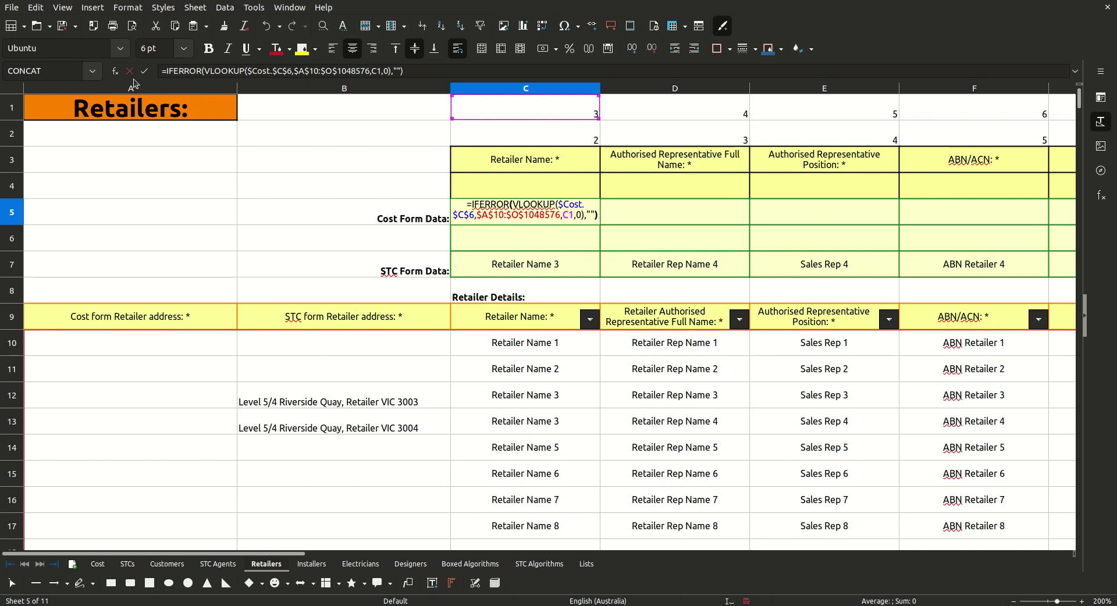
key("Escape")
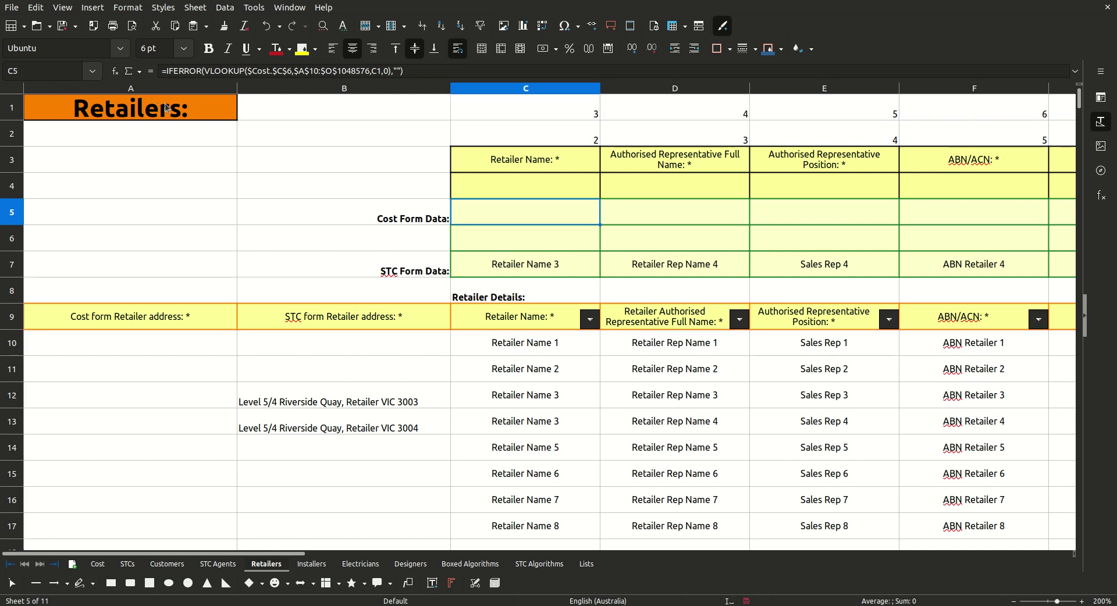
- Inspect the STC Form Data VLOOKUP formula in C7, compare the labels in B5 and B7, and discard the edit
double_click(510, 266)
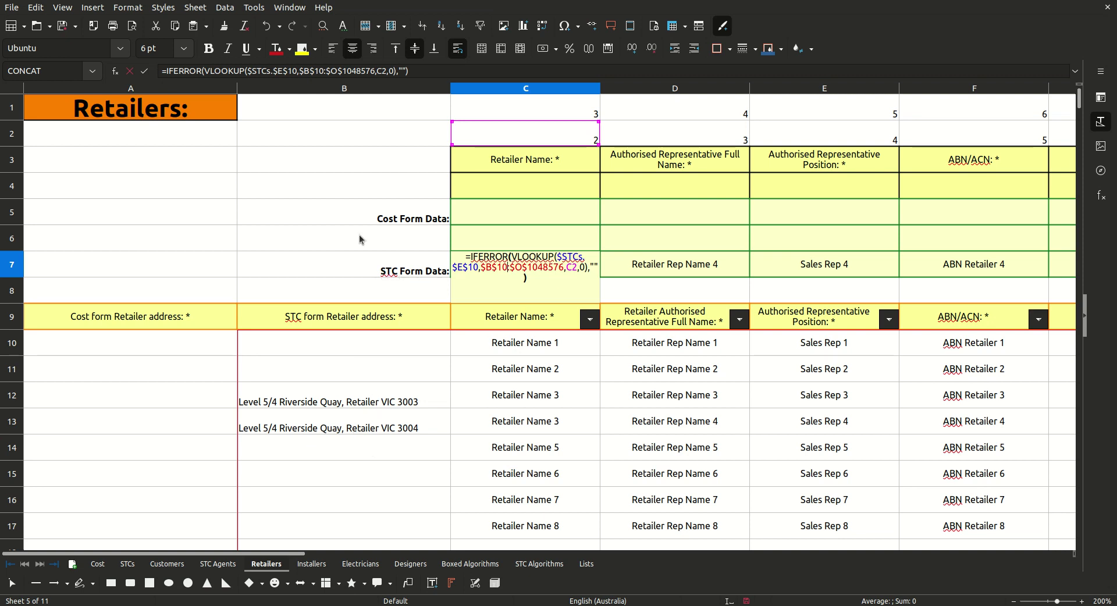
key("Return")
left_click(330, 272)
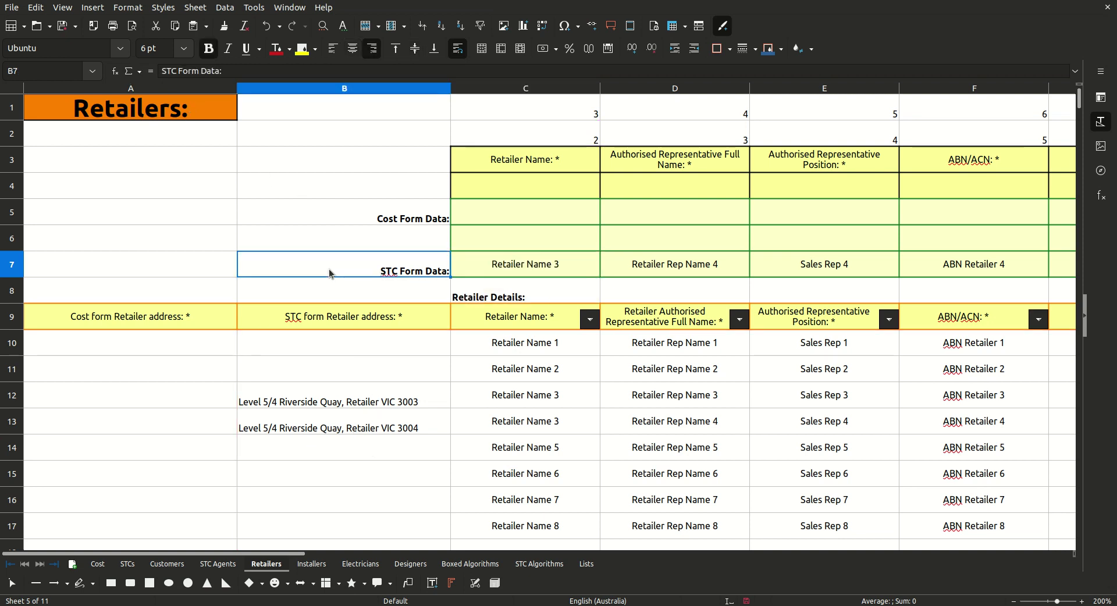
left_click(348, 223)
left_click(363, 276)
double_click(505, 274)
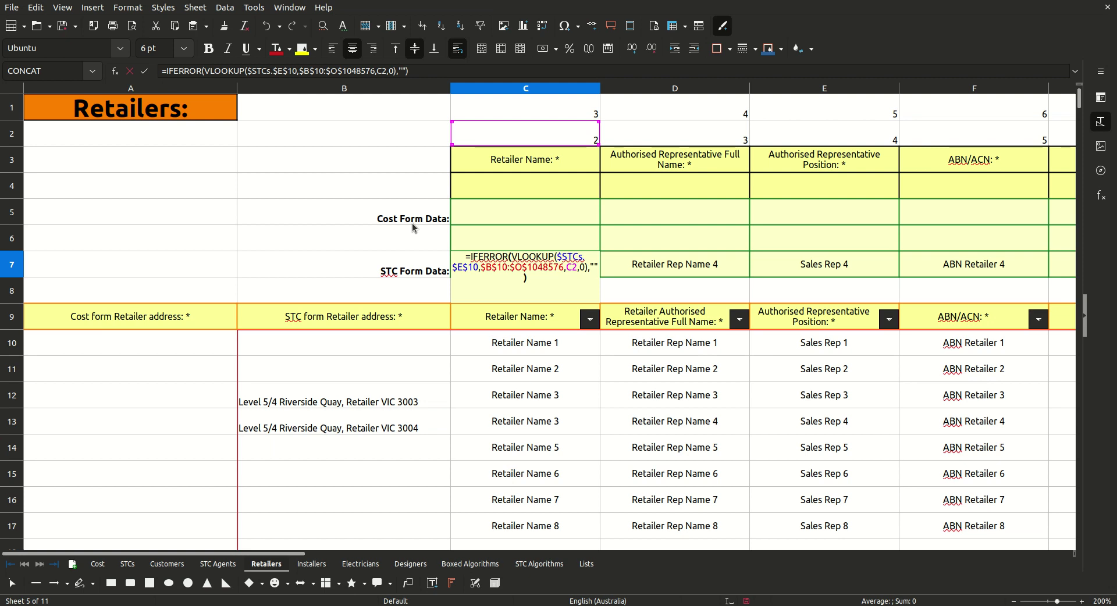
left_click(130, 74)
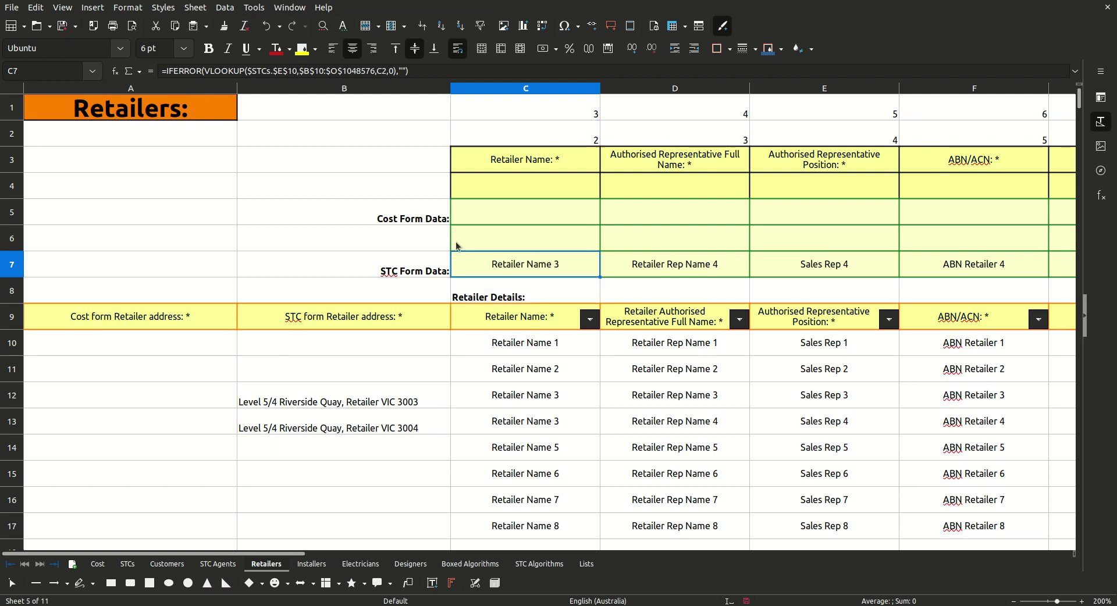
- Trace the C2 column index reference in the C7 VLOOKUP formula and check the neighbouring index number in D2
double_click(540, 264)
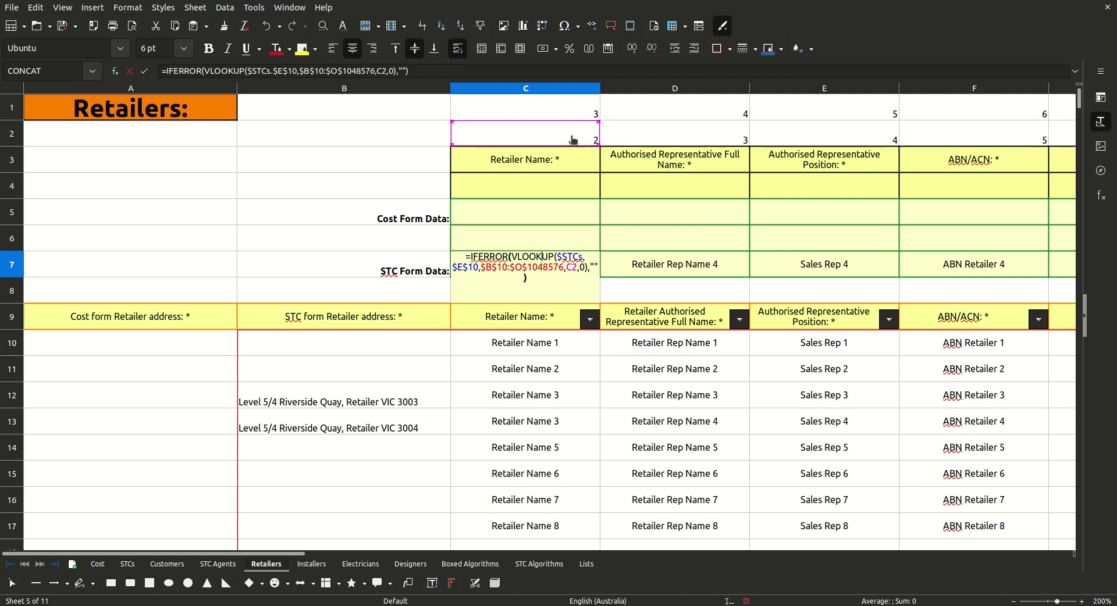
left_click(140, 70)
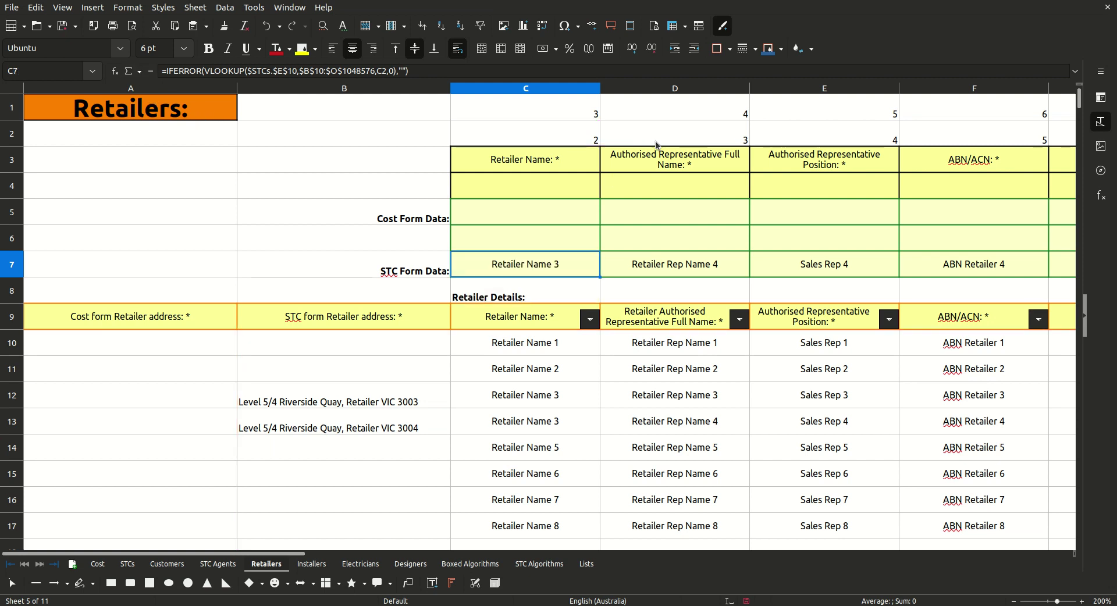
double_click(661, 142)
key("Escape")
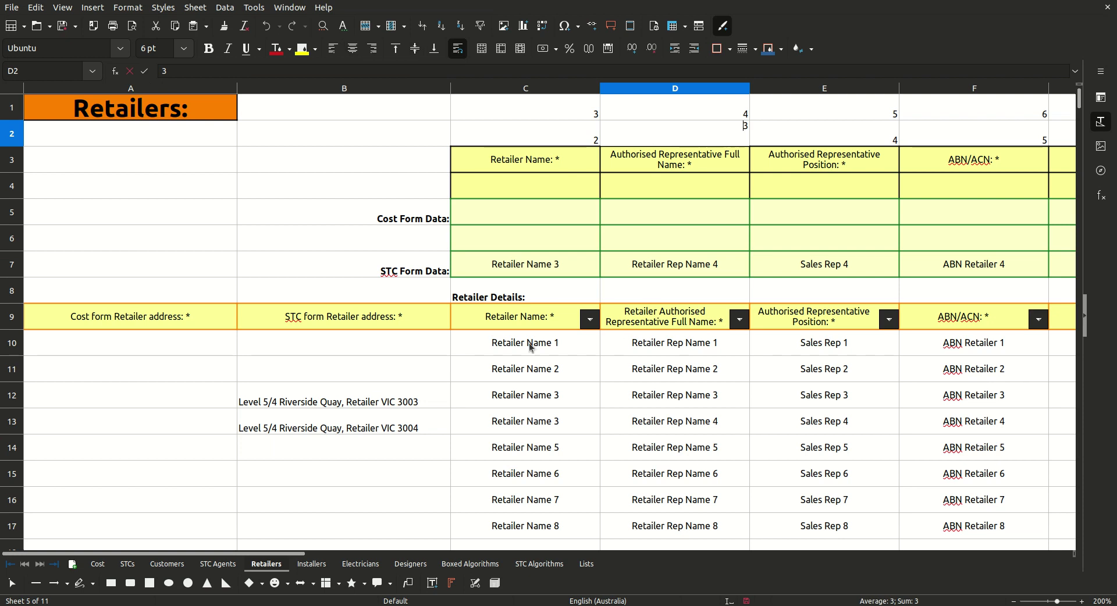
- Match the Retailer Postal address on the STCs sheet to the STC form address formula in Retailers cell B13
key("Escape")
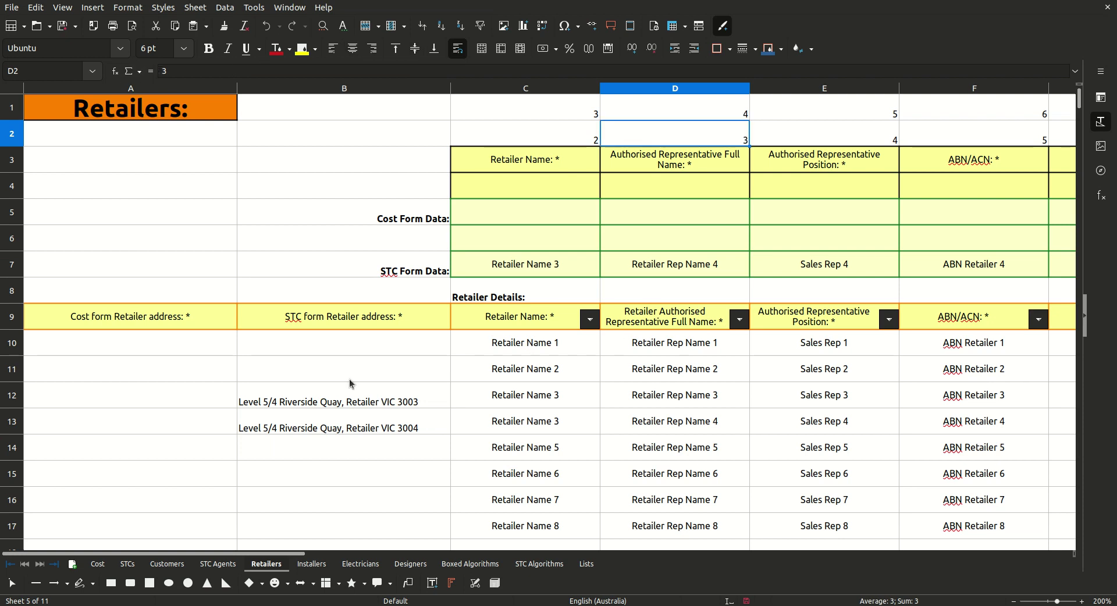
left_click(376, 430)
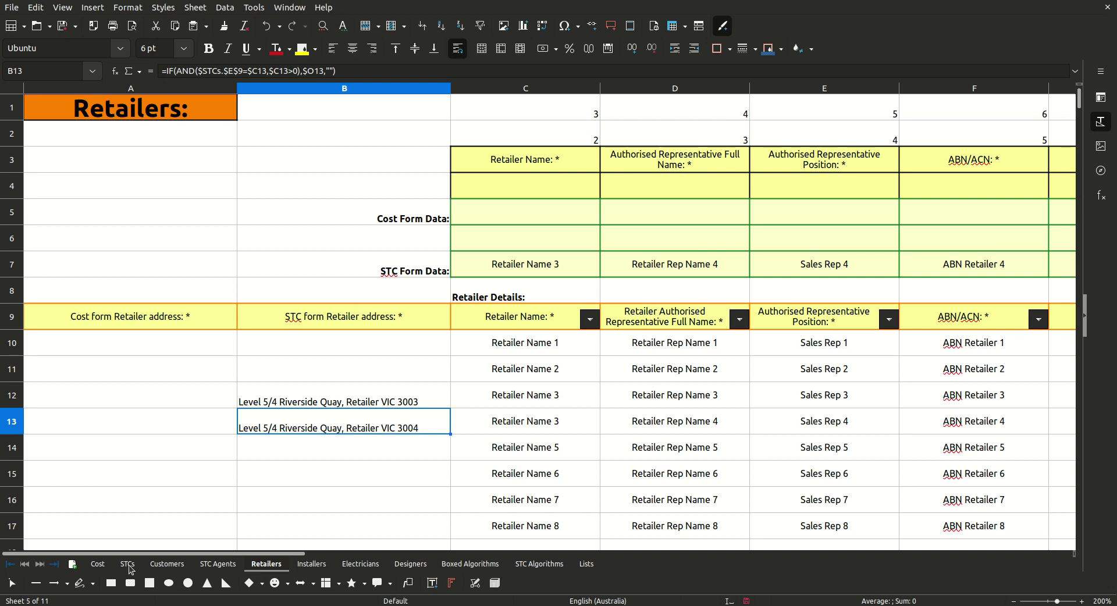
left_click(128, 564)
left_click(566, 218)
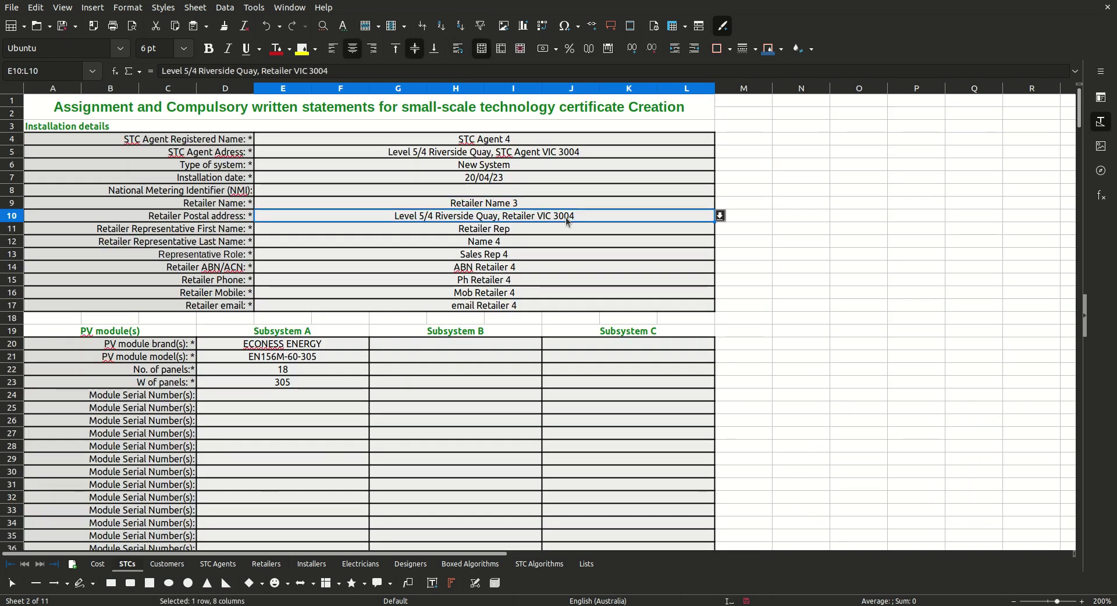
left_click(266, 564)
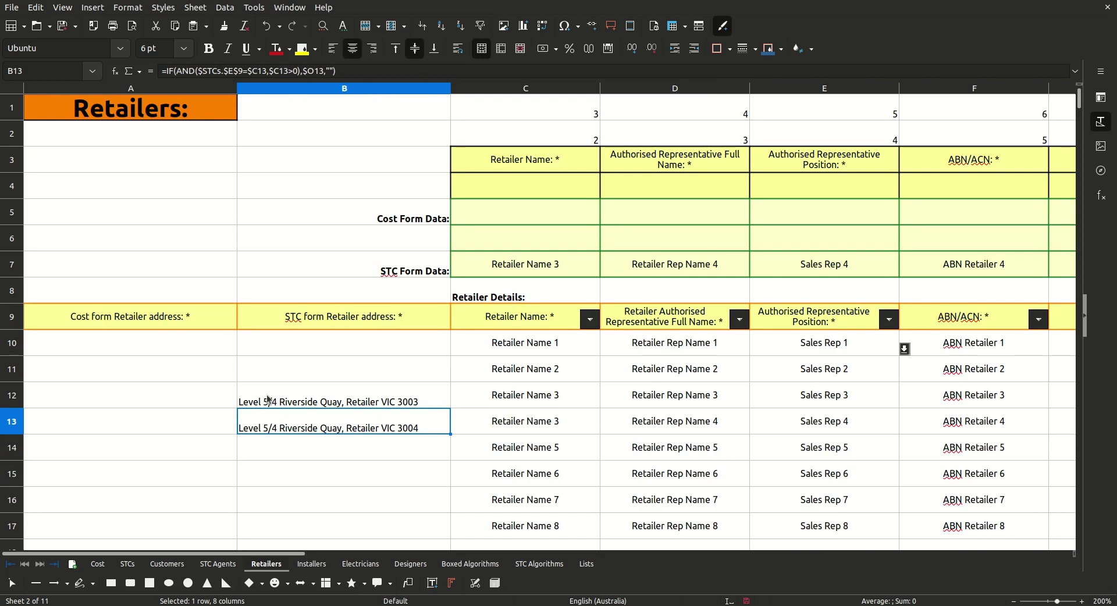
- Compare the retailer details in C13 to F13 with the STC Form Data cells F7 to C7
left_click(488, 431)
left_click(634, 426)
left_click(815, 427)
left_click(955, 432)
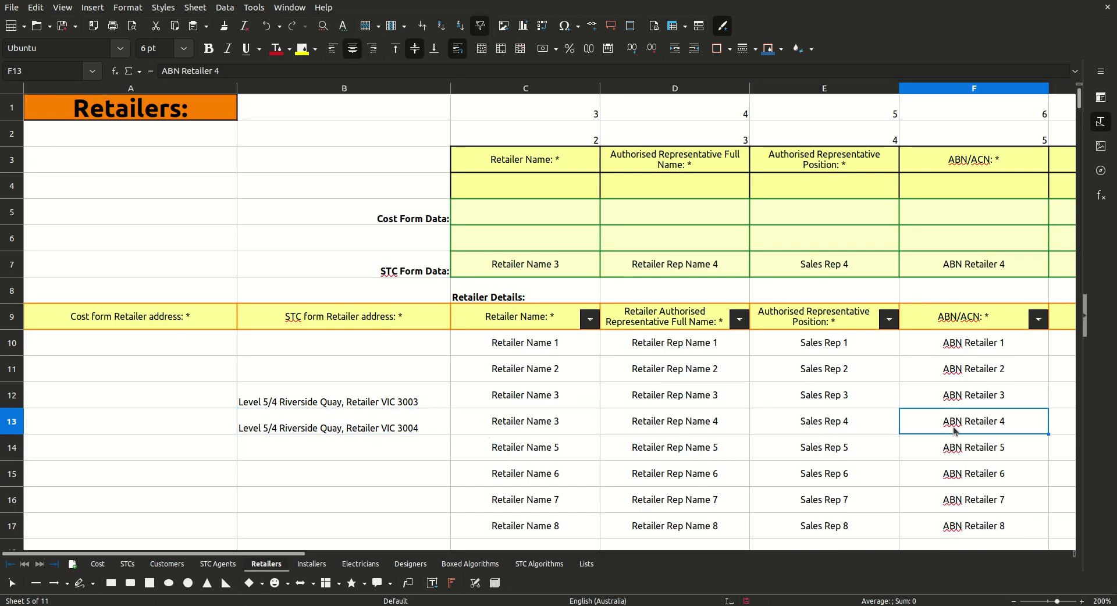
left_click(965, 264)
left_click(875, 269)
left_click(689, 267)
left_click(534, 267)
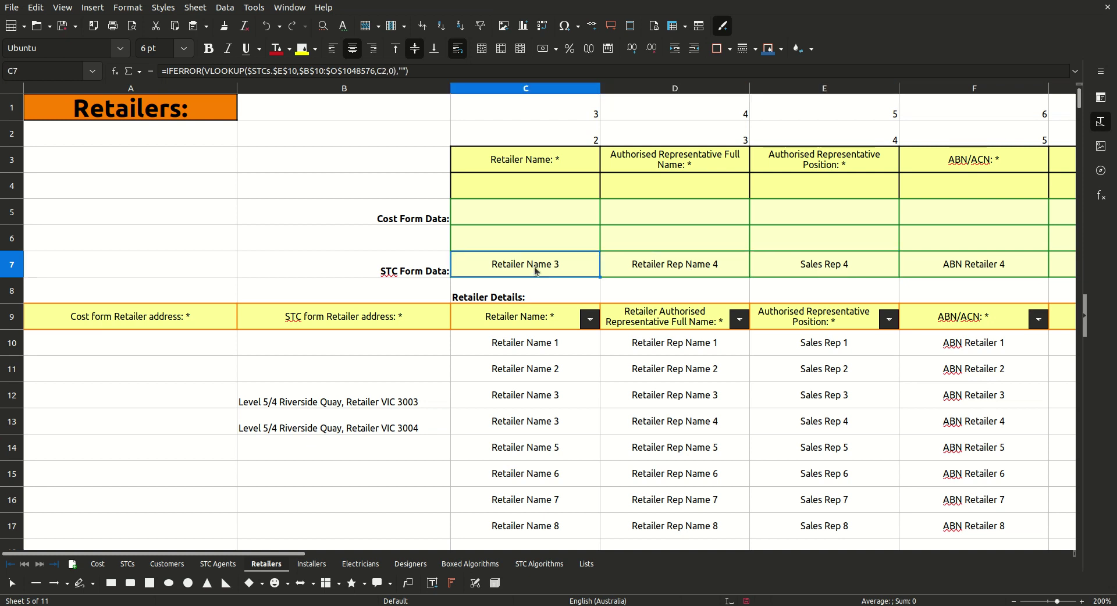
- On the Cost sheet, set the contractor type to Solar Retailer, From to Retailer Name 3, and the address to the one in Retailers row 13
left_click(94, 564)
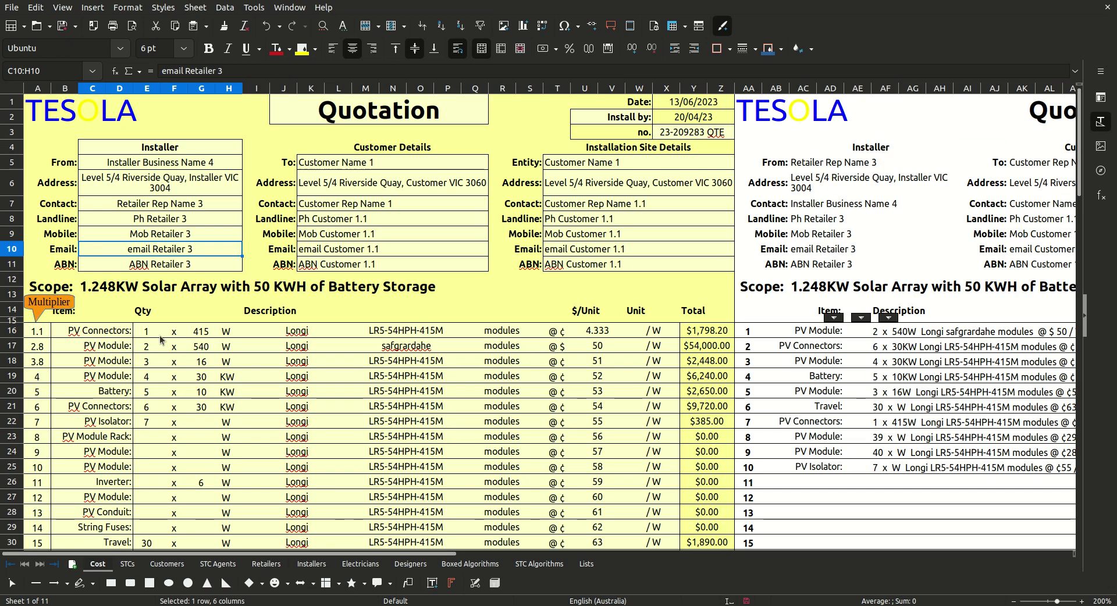
left_click(166, 152)
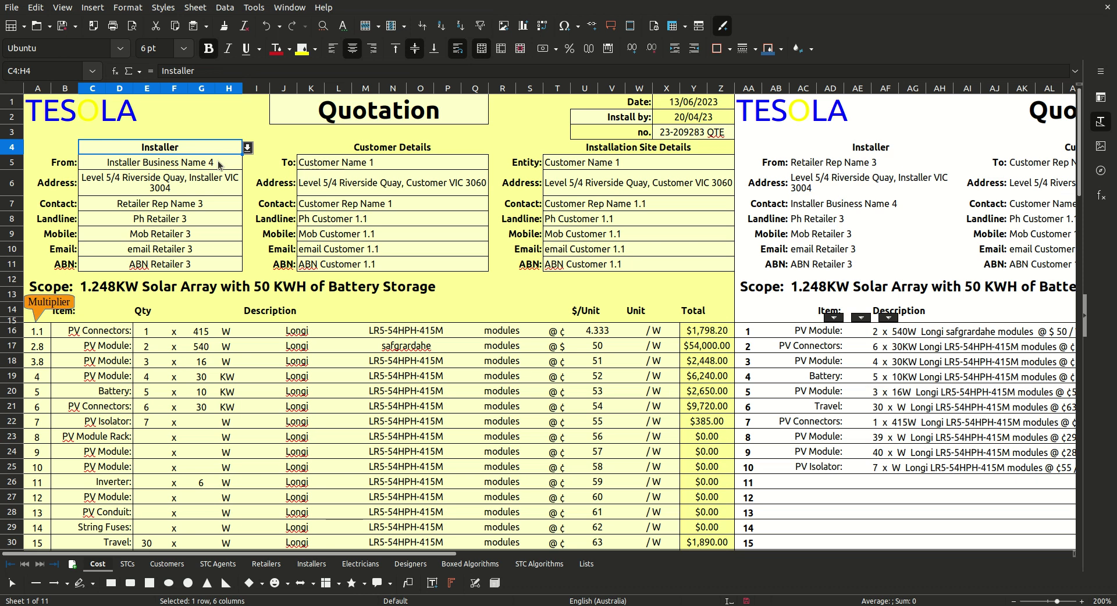
type("Solar Retailer")
key("Return")
left_click(248, 164)
left_click(192, 213)
left_click(225, 189)
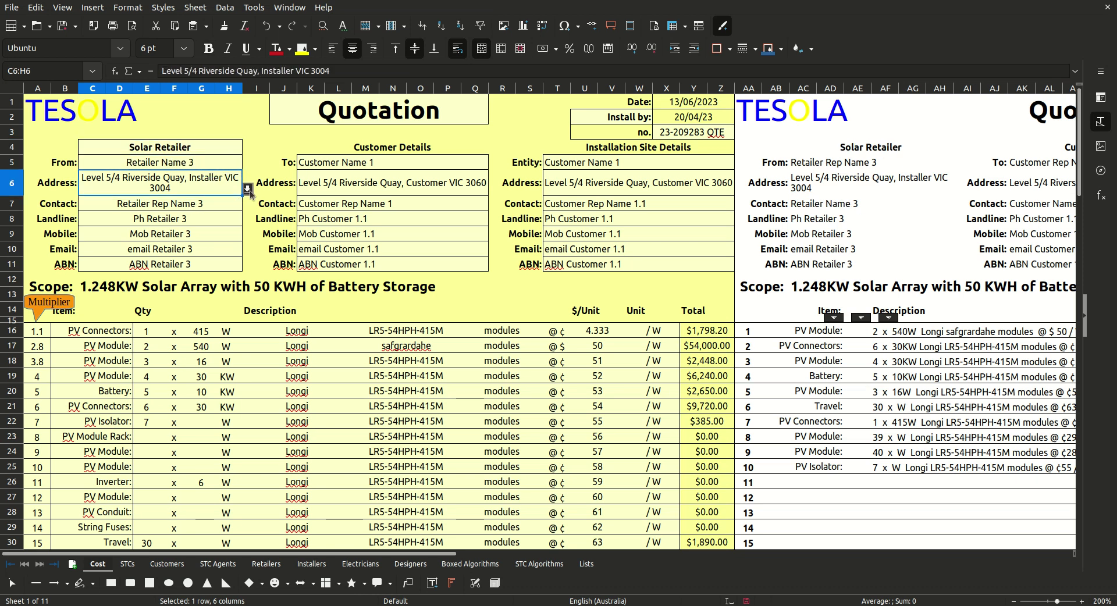
left_click(208, 234)
- Inspect the Cost form address formulas in Retailers A12 and A13 and the Cost Form Data VLOOKUP formula in C5, leaving them unedited
left_click(266, 564)
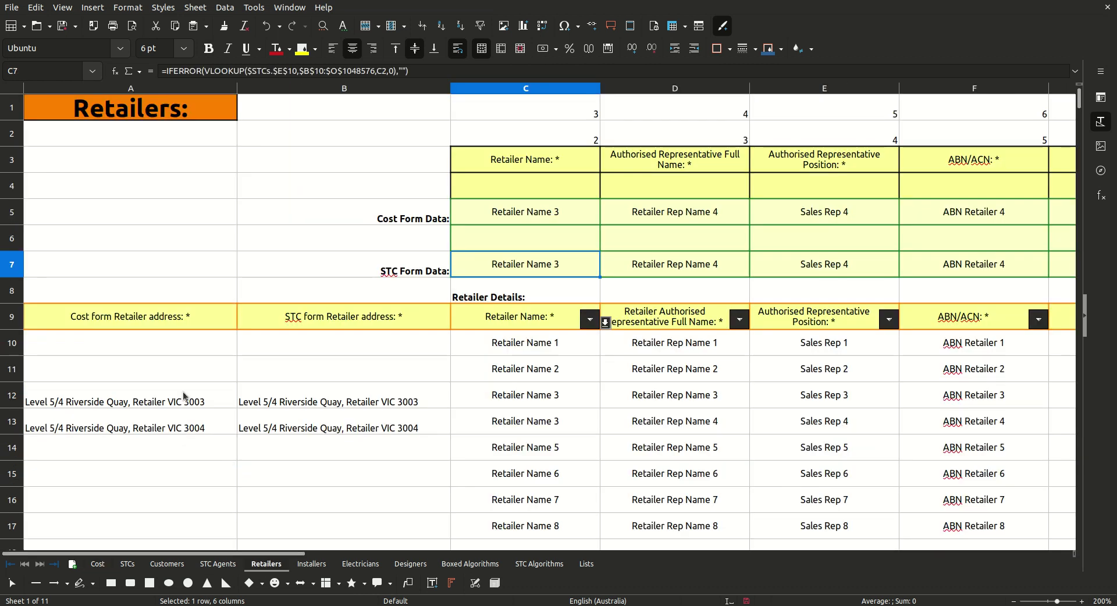
left_click(142, 407)
left_click(142, 433)
left_click(221, 402)
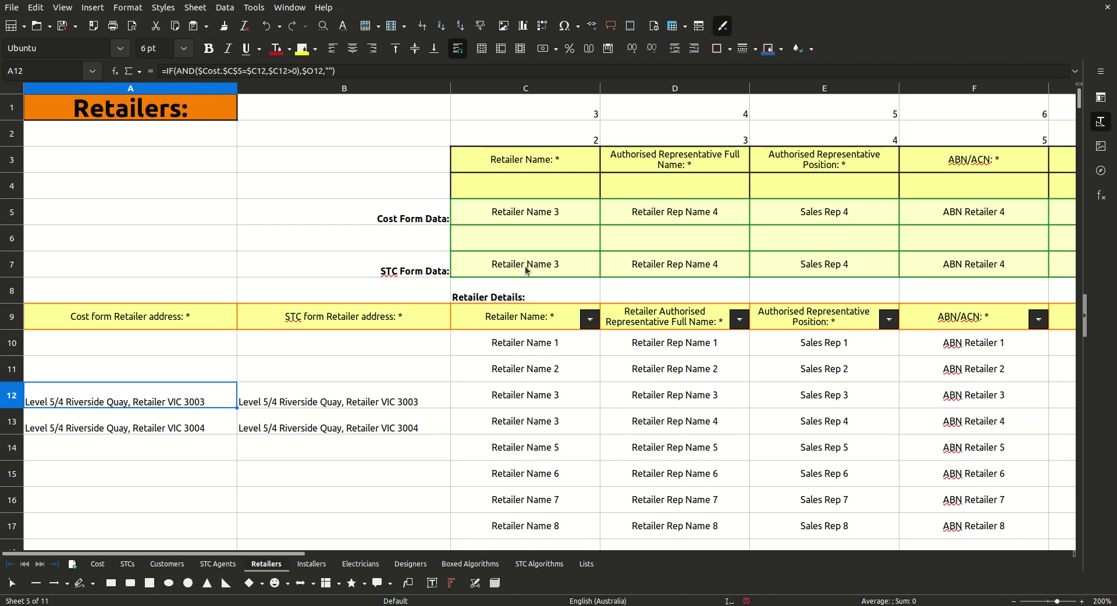
double_click(527, 214)
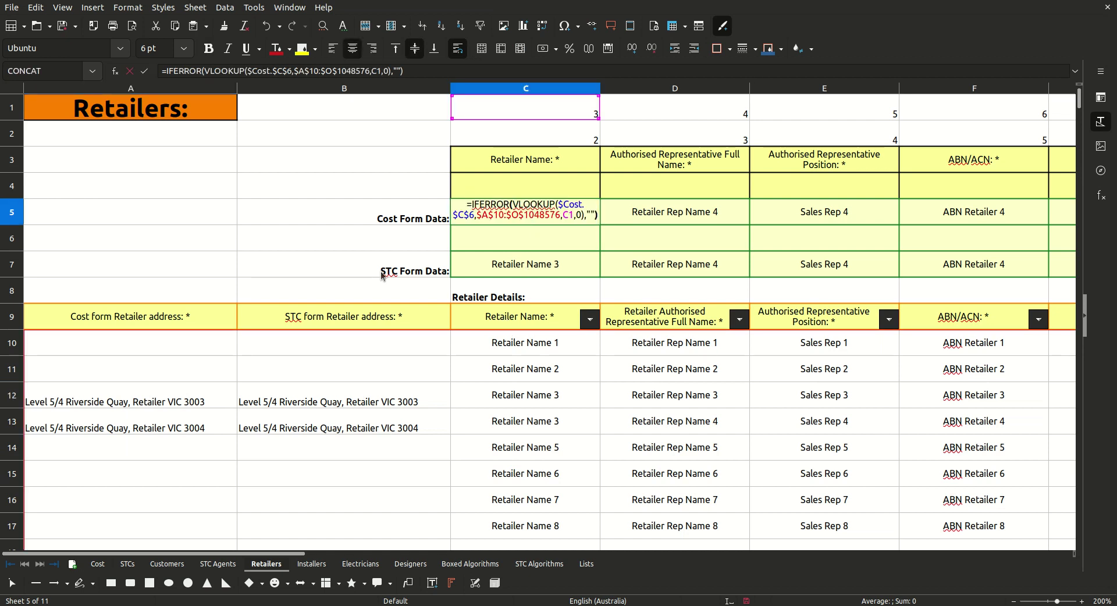
left_click(130, 70)
- Match the Solar Retailer address in Cost cell C6 to the Cost form address formula in Retailers cell A13
left_click(97, 564)
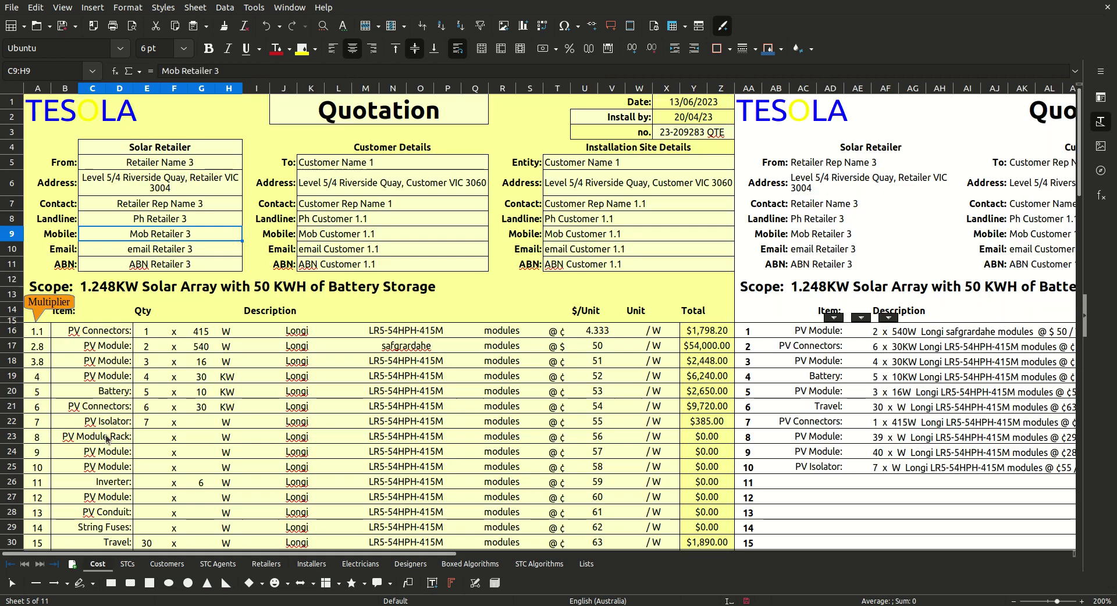
left_click(174, 186)
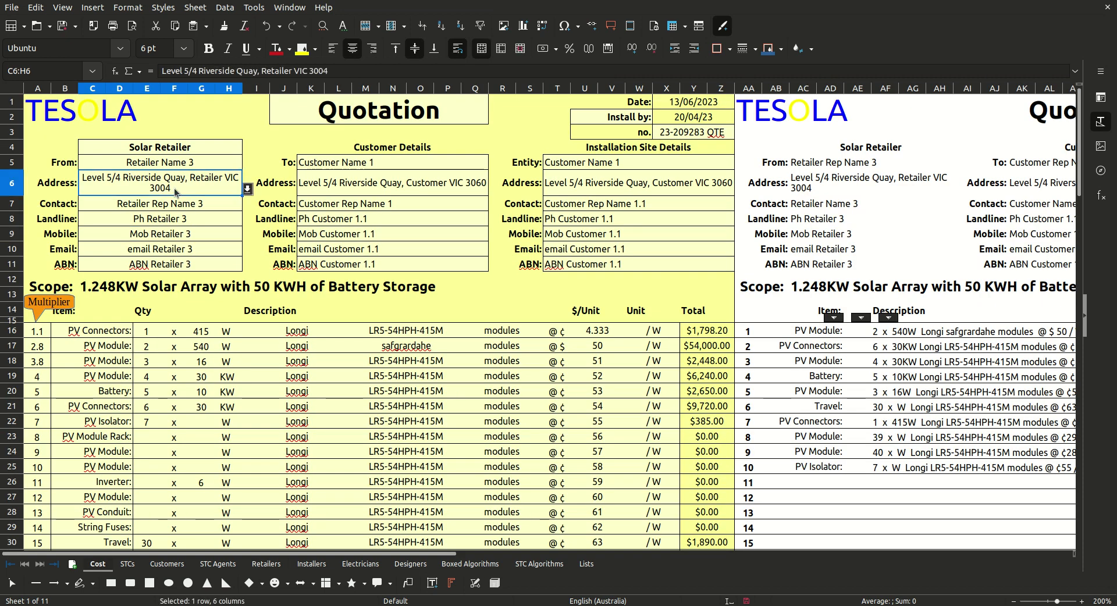
left_click(266, 564)
left_click(187, 428)
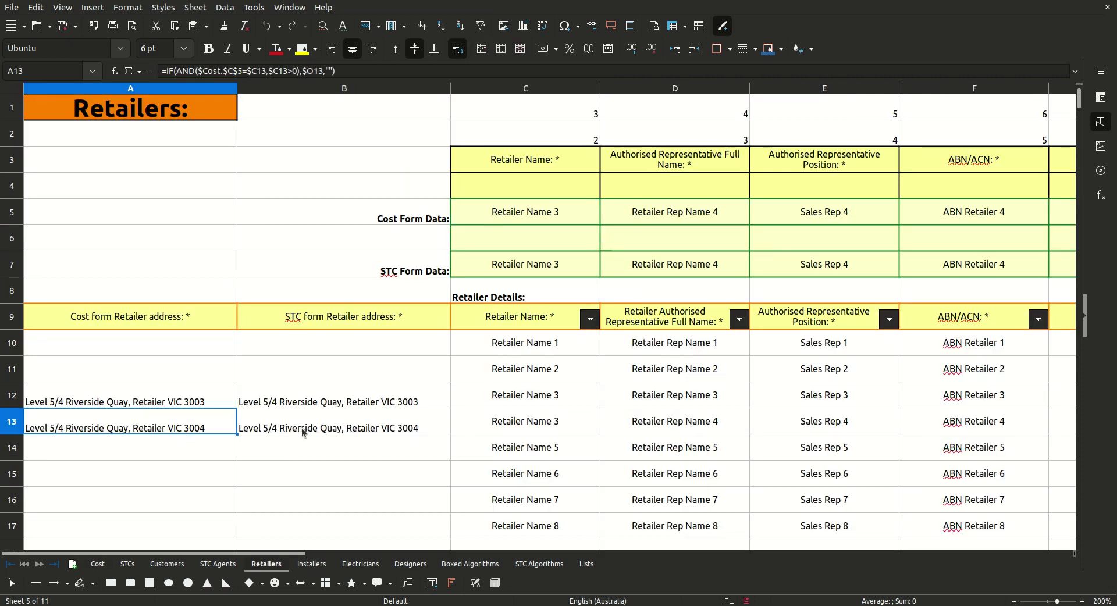
- Trace the retailer details across B13 to E13 and inspect the Cost Form Data VLOOKUP formula in E5, discarding the edit
left_click(305, 432)
left_click(495, 429)
left_click(652, 429)
left_click(792, 429)
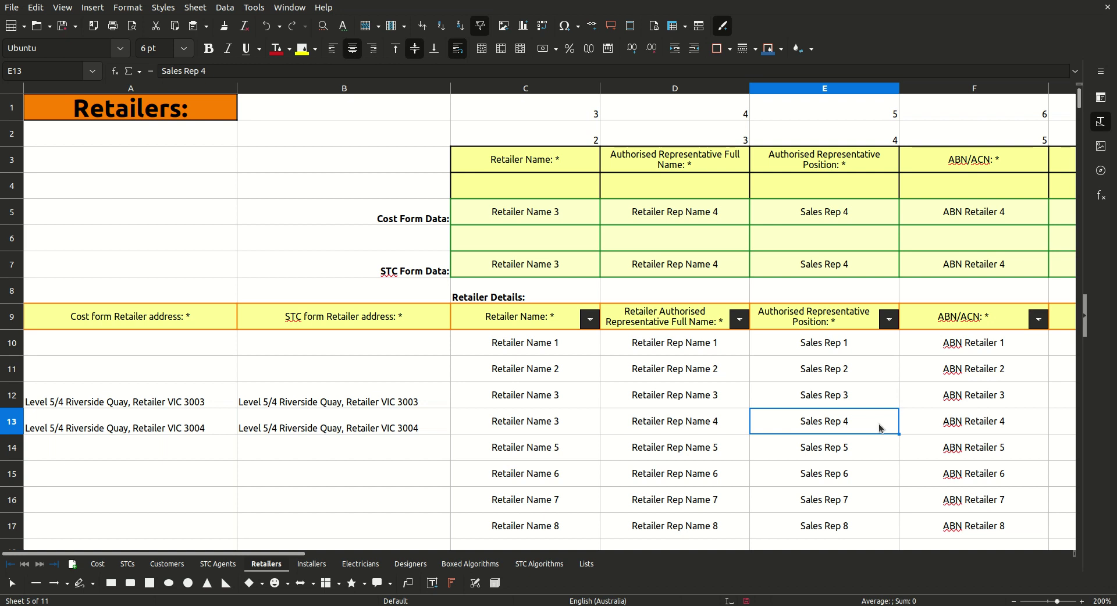
double_click(802, 214)
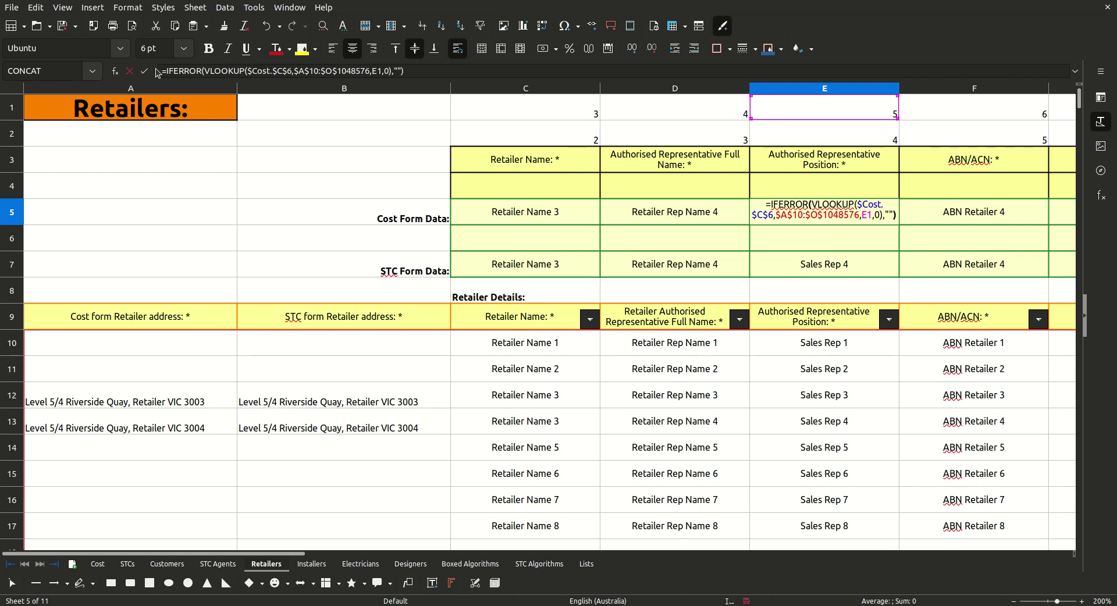
left_click(129, 71)
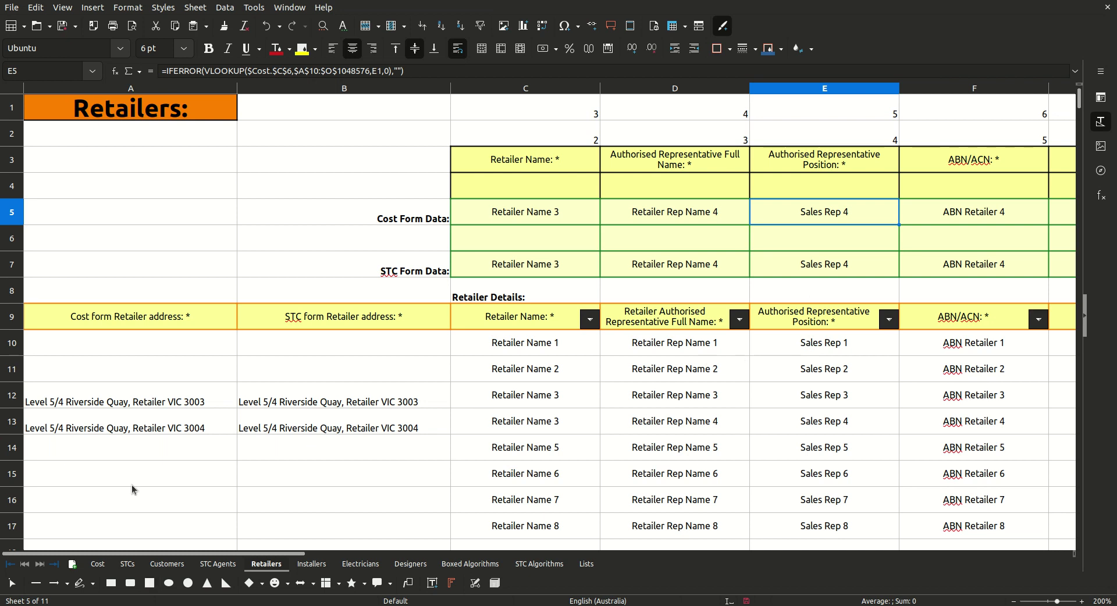
- Compare the Cost form address formulas in A12 and A13 and check them against the address on the Cost sheet
left_click(133, 406)
left_click(127, 420)
left_click(133, 406)
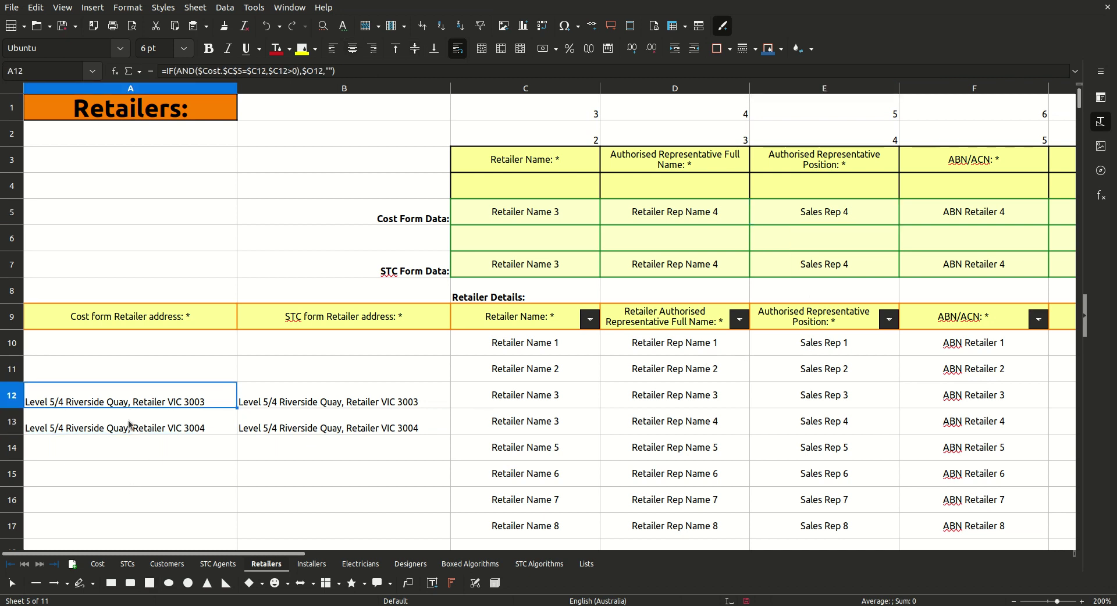
left_click(127, 420)
left_click(133, 406)
left_click(98, 564)
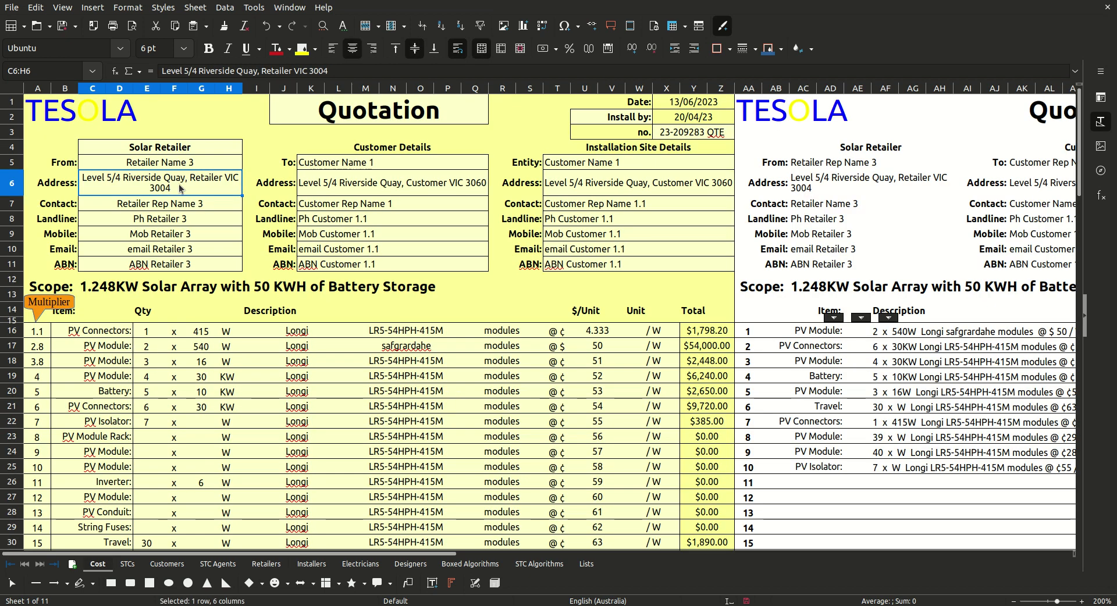
- Check the STCs retailer address against the STC form address formulas in Retailers B12 and B13, and save the document
left_click(129, 564)
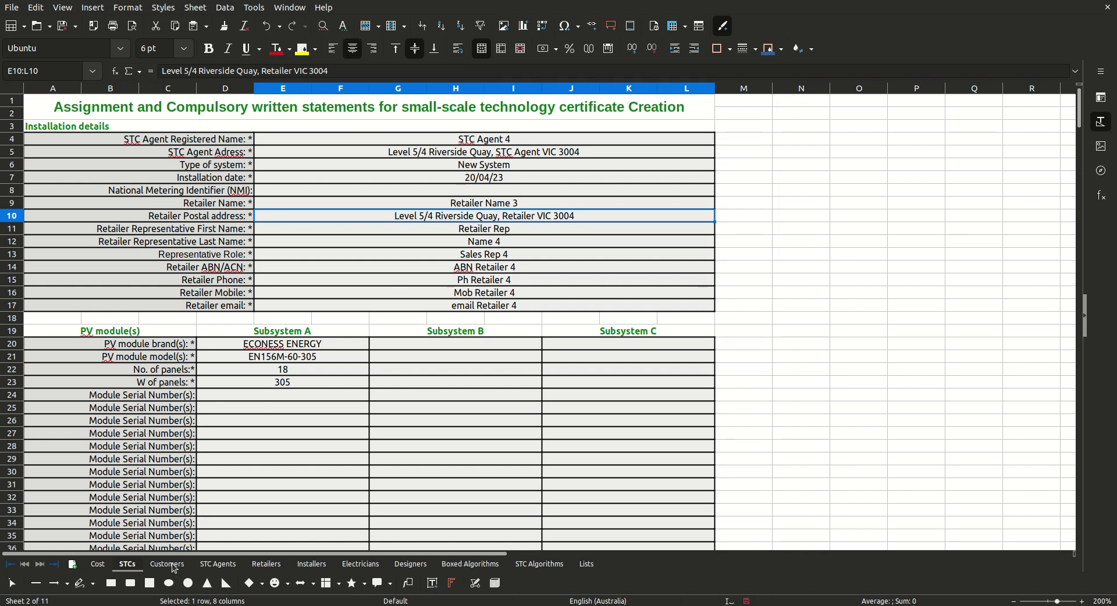
left_click(267, 564)
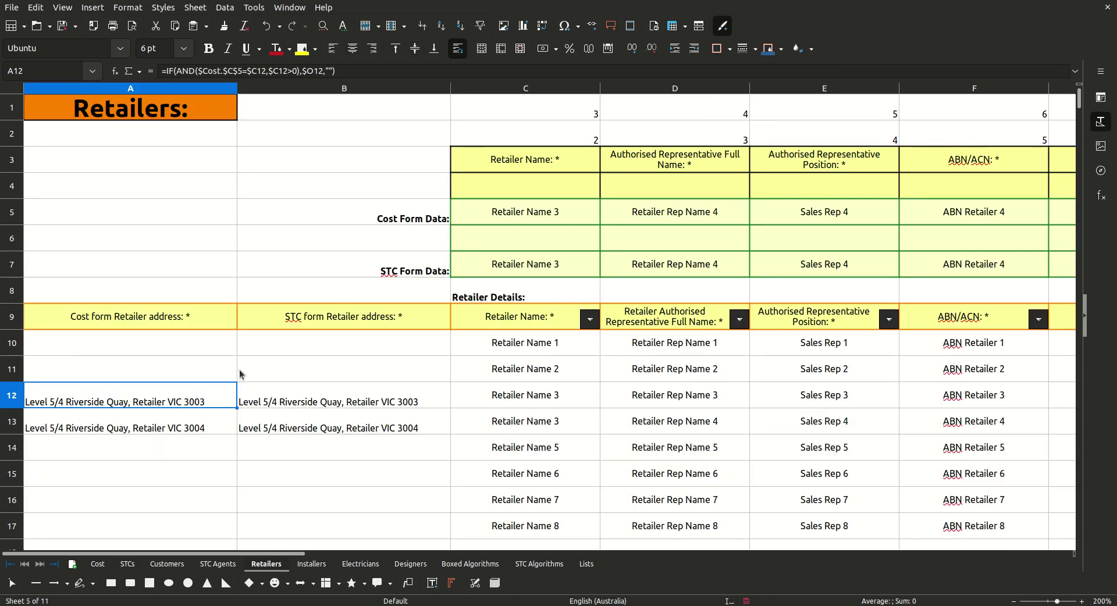
left_click(329, 403)
left_click(321, 415)
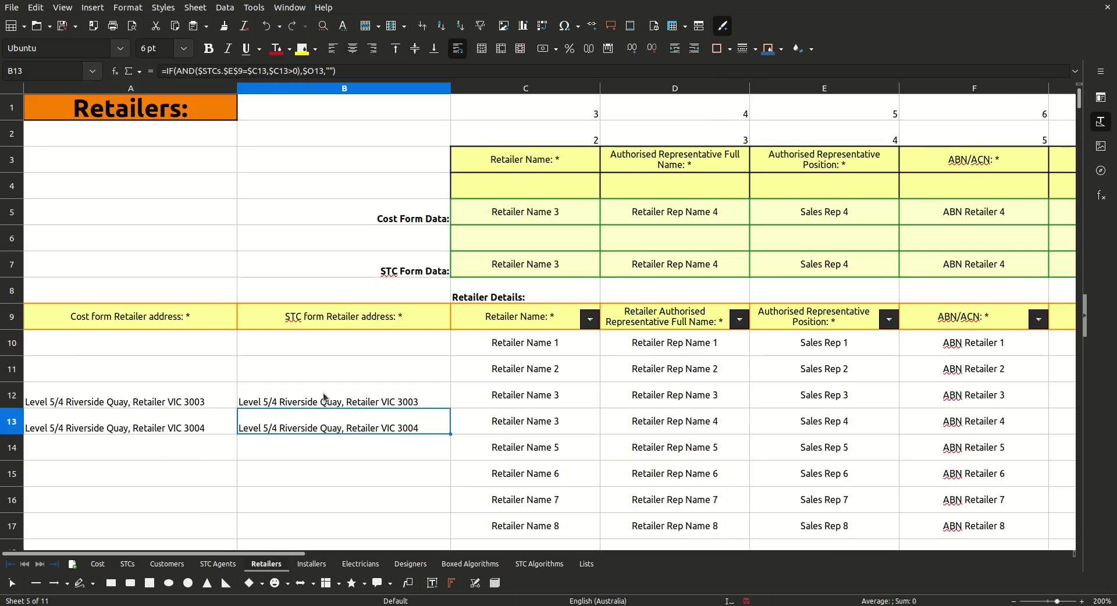
key("ctrl+s")
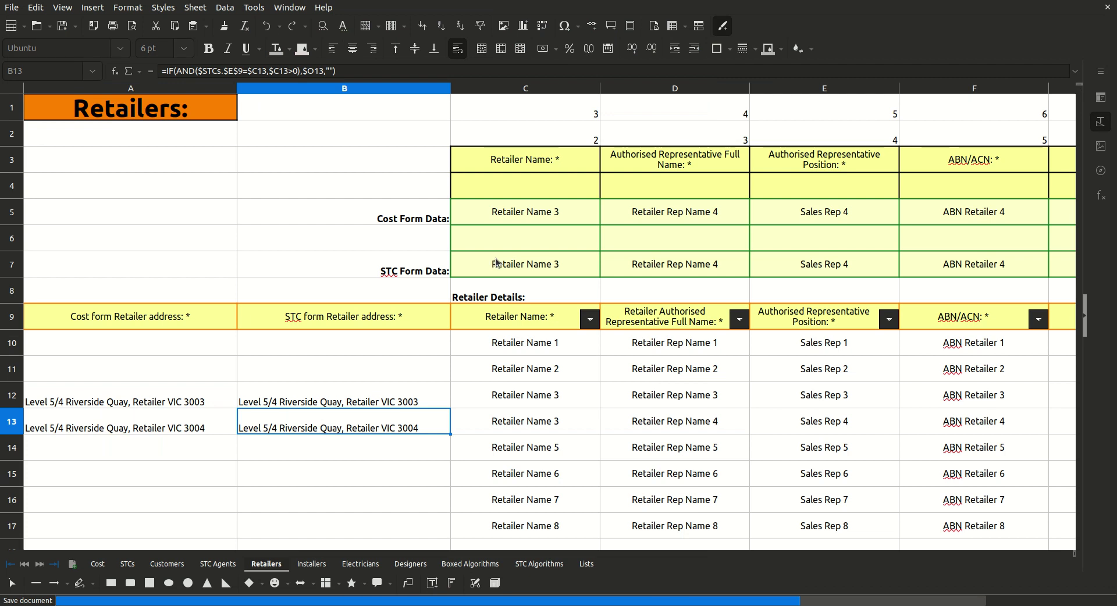
- Check the STC Form Data formulas in C7 and F7 and review the retailer representative's first name, last name and role on the STCs sheet
left_click(494, 264)
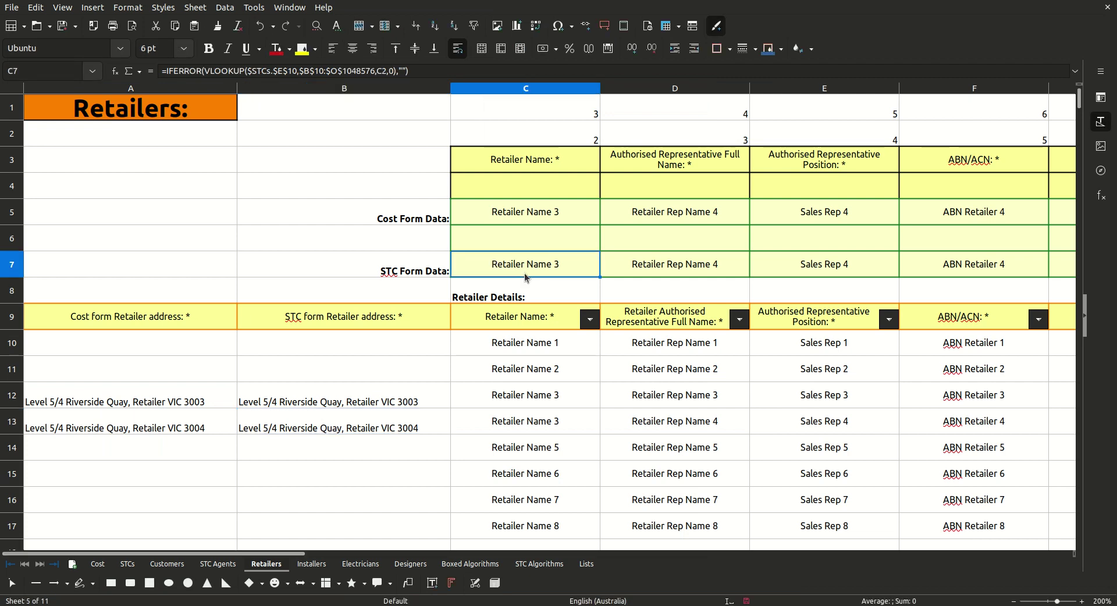
left_click(989, 271)
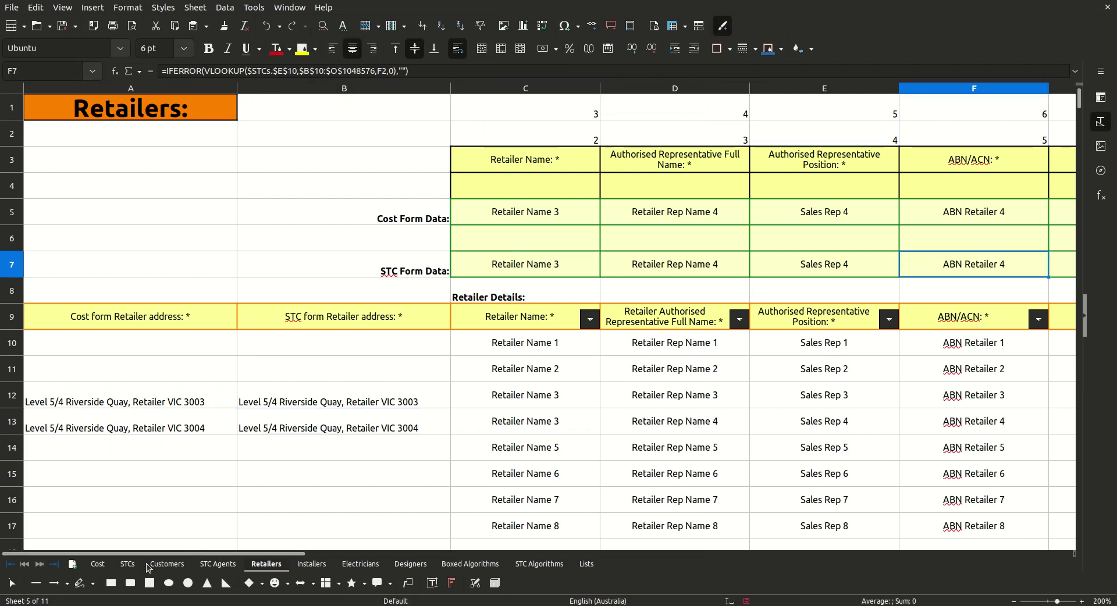
left_click(127, 563)
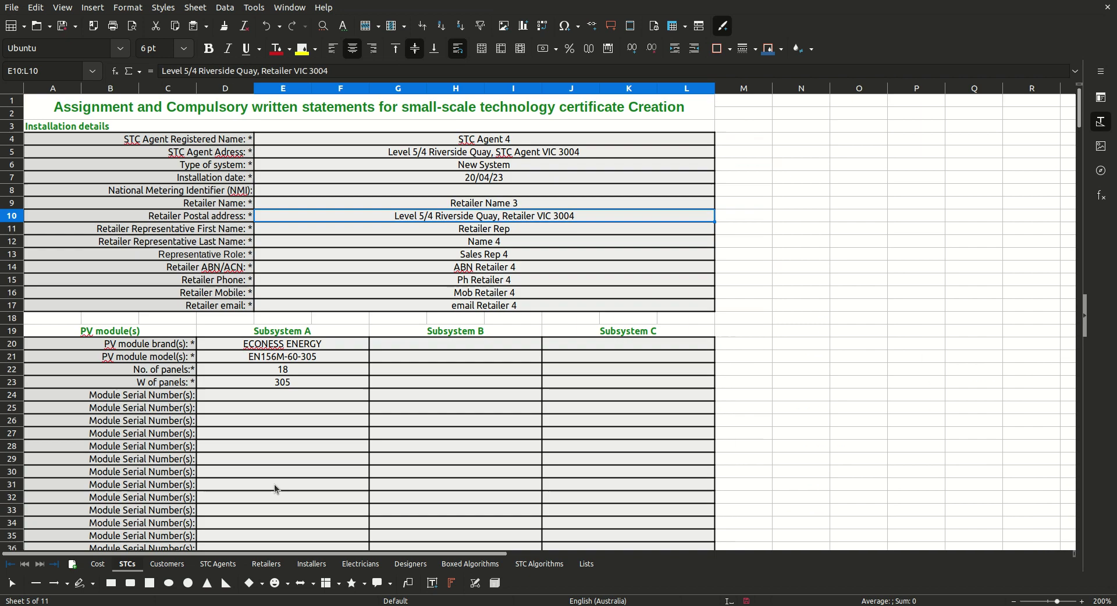
left_click(560, 228)
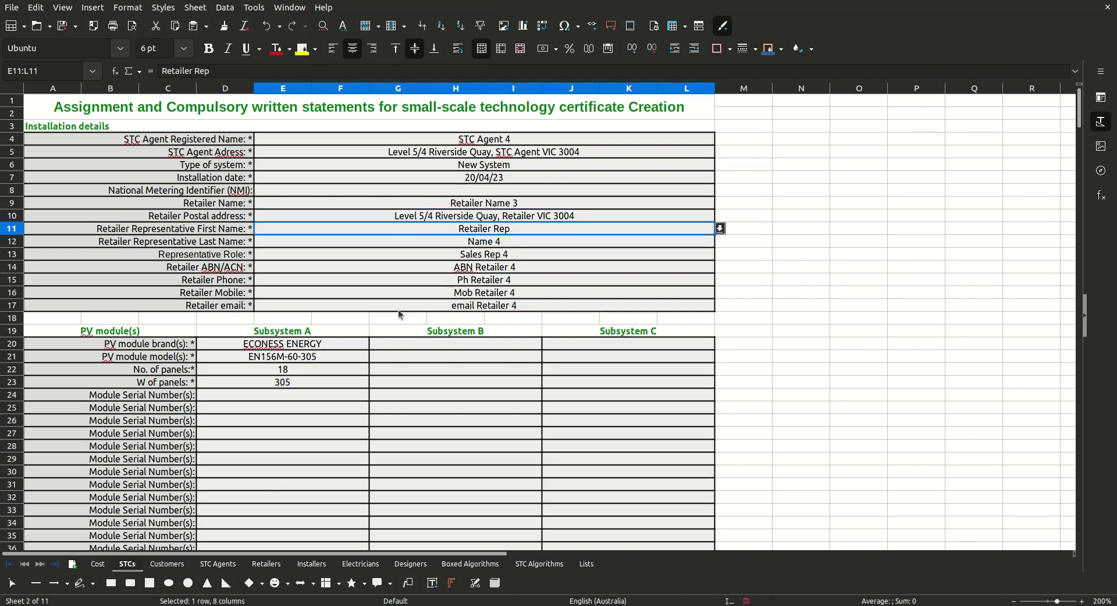
left_click(528, 243)
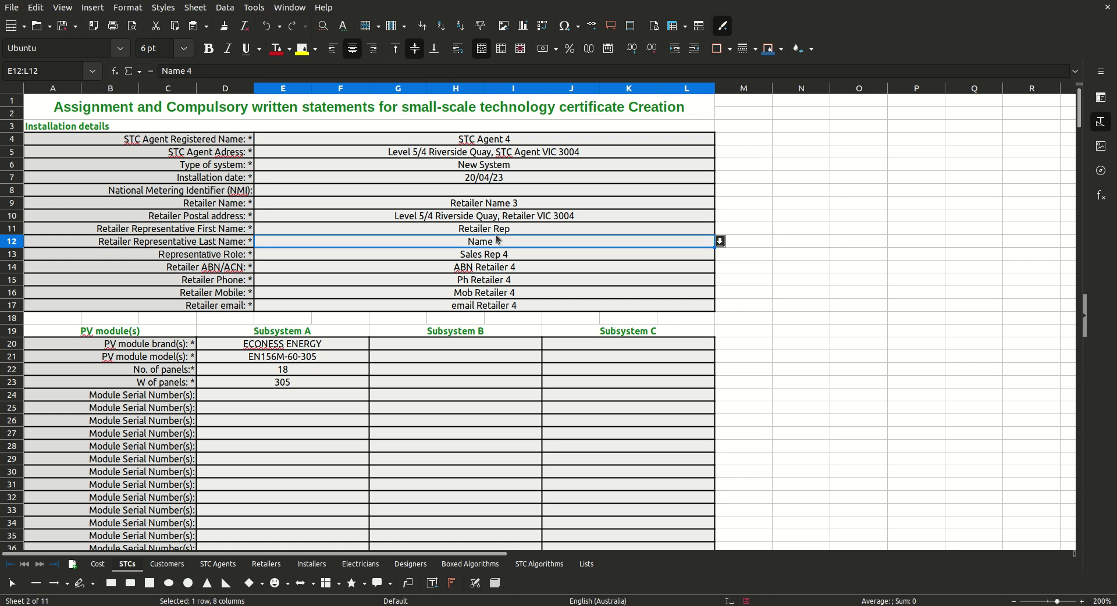
left_click(473, 259)
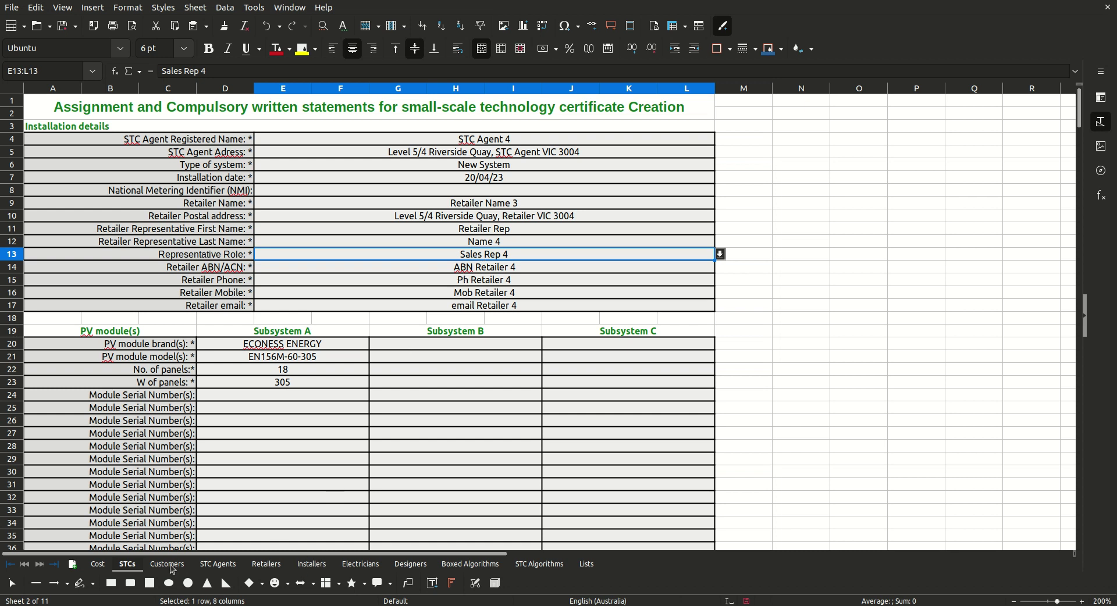
- Inspect the STC Form Data VLOOKUP formulas for representative name, position and ABN/ACN in Retailers D7, E7 and F7
left_click(267, 565)
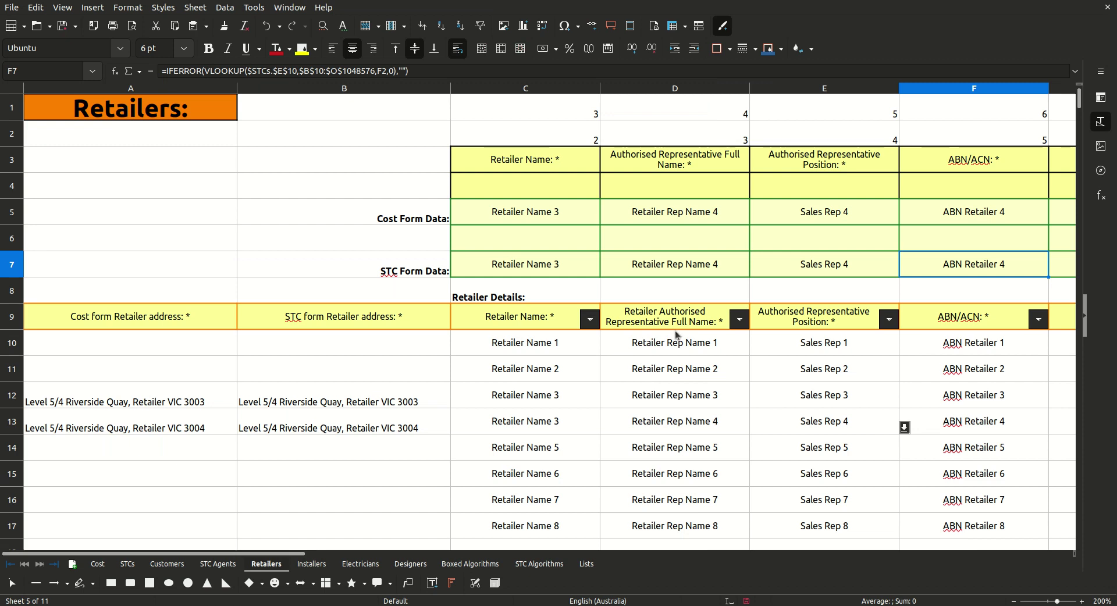
left_click(795, 274)
left_click(740, 274)
left_click(804, 271)
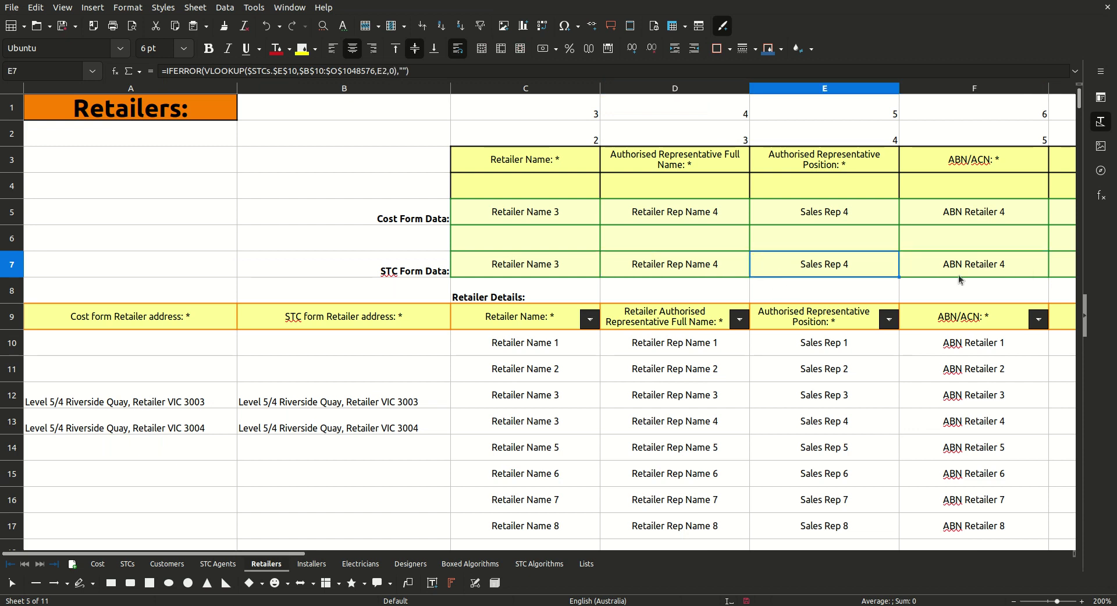
left_click(975, 270)
- Inspect the STC Form Data formulas for fax and mobile in I7 and H7 and check the row label in B7
left_click_drag(338, 553, 585, 552)
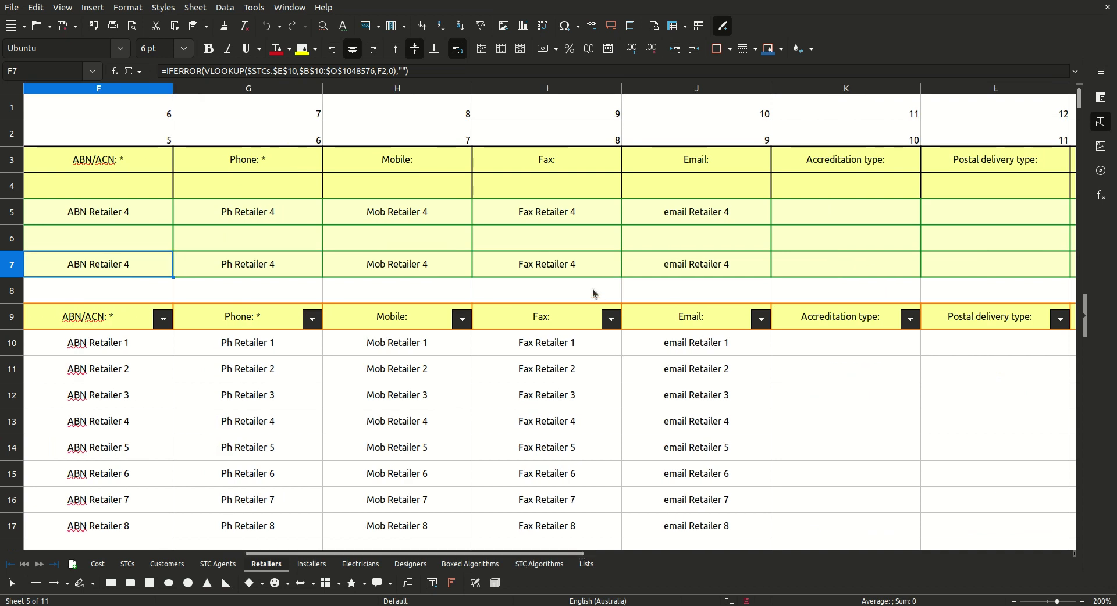
left_click(501, 269)
left_click(449, 267)
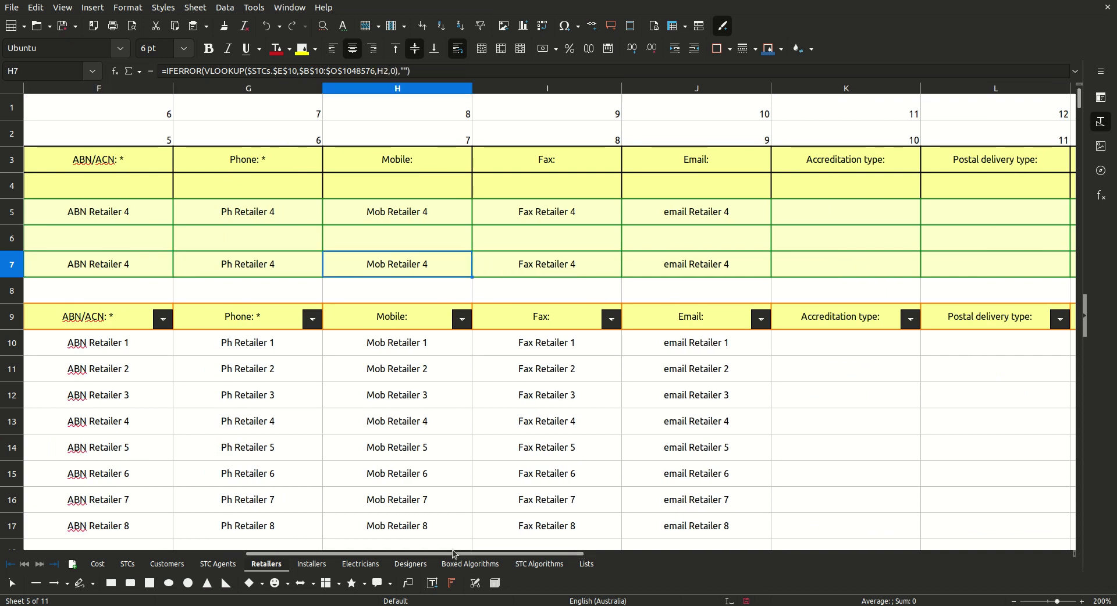
left_click_drag(453, 554, 211, 554)
left_click(404, 275)
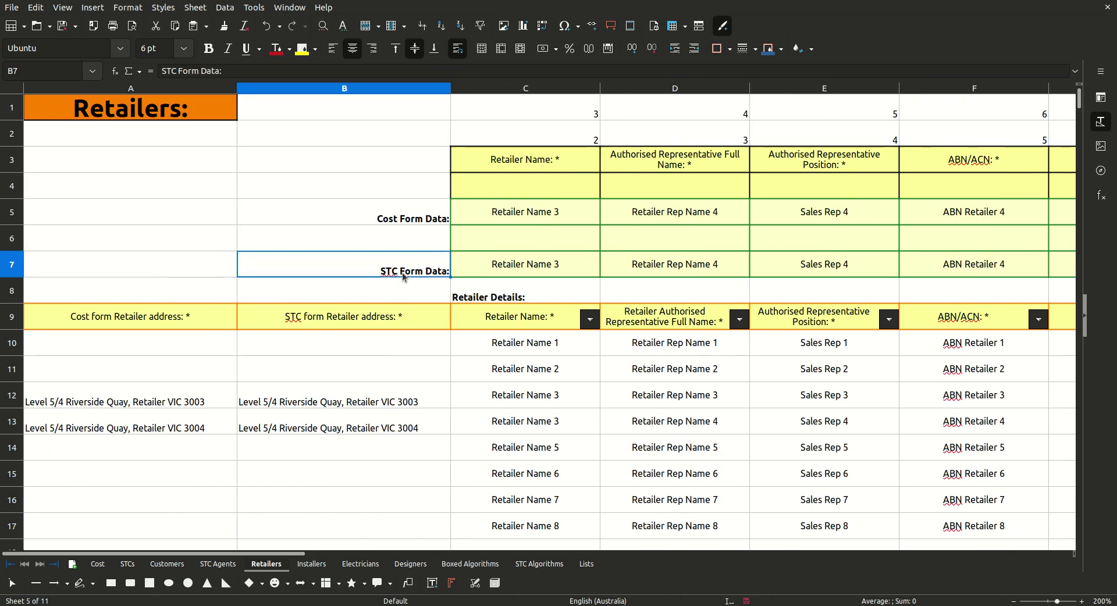
- Check the Cost Form Data label in Retailers B5, the retailer's email and mobile on the Cost sheet, and the Customers sheet
left_click(416, 220)
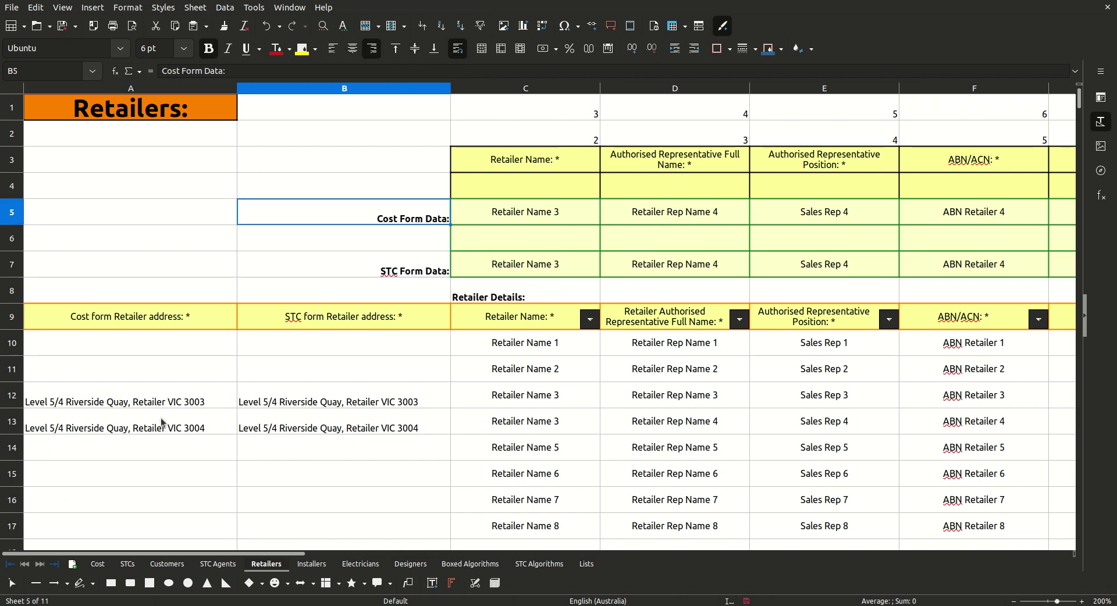
left_click(98, 564)
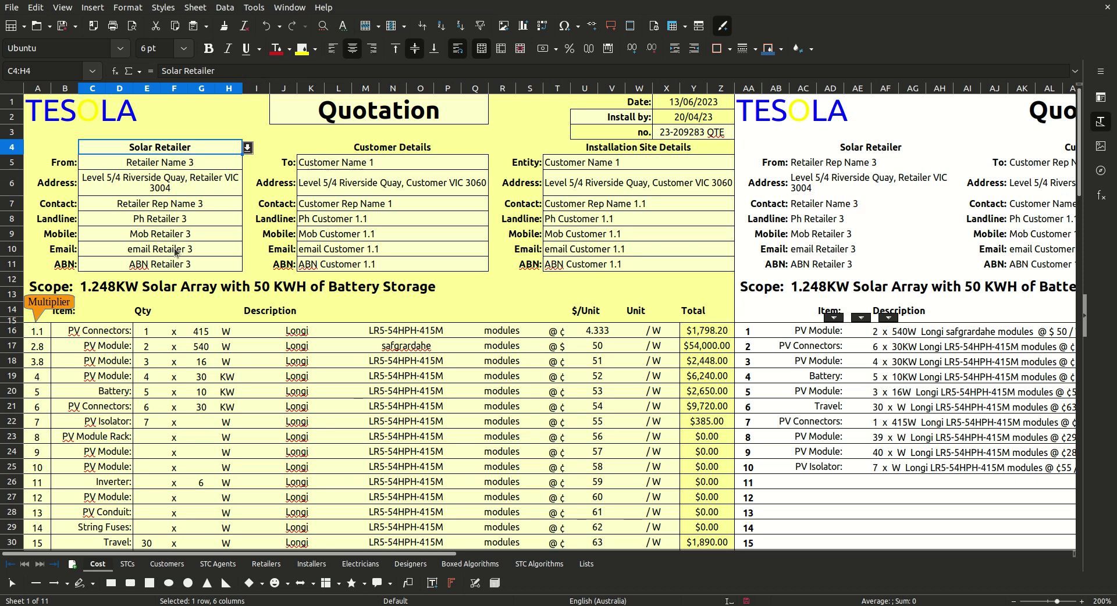
left_click(174, 251)
left_click(183, 222)
left_click(168, 563)
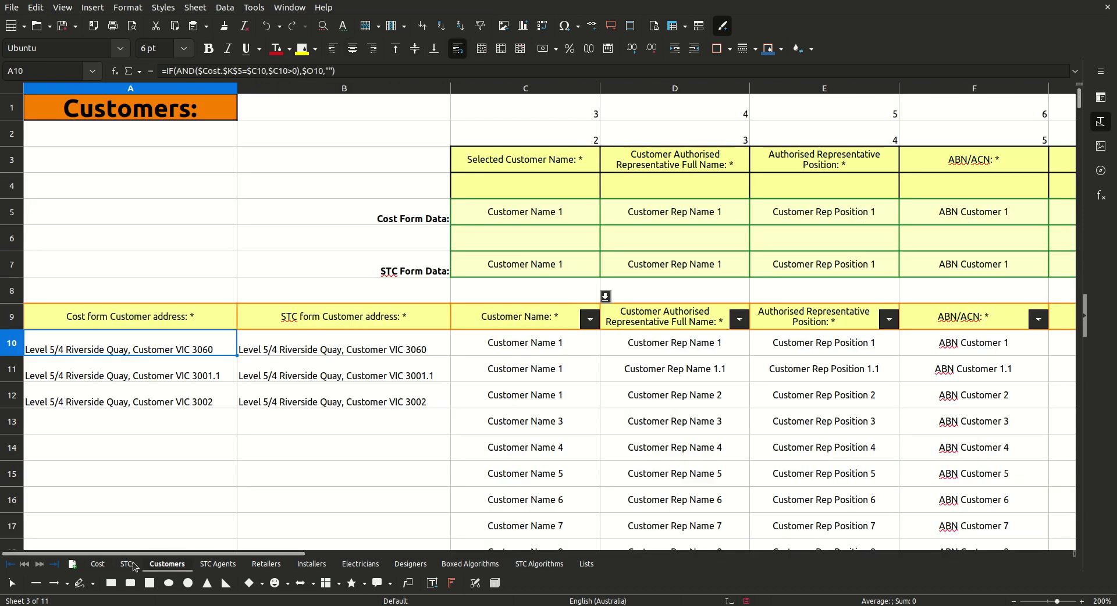
- Set the STC Agent Registered Name on the STCs sheet to STC Agent 1 with that agent's address
left_click(131, 565)
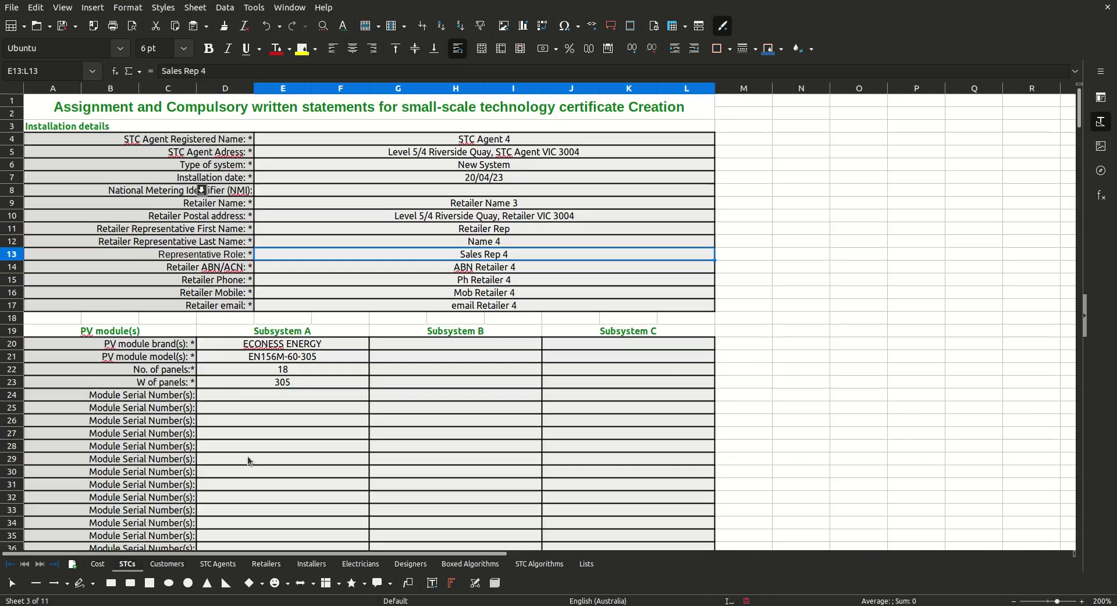
left_click(517, 141)
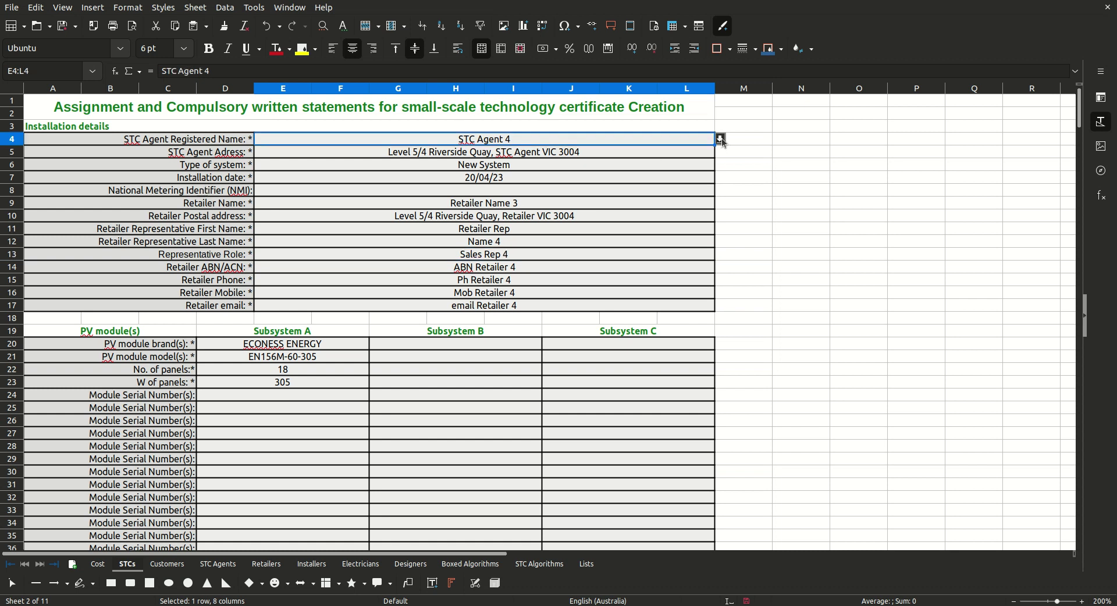
type("STC Agent 1")
key("Return")
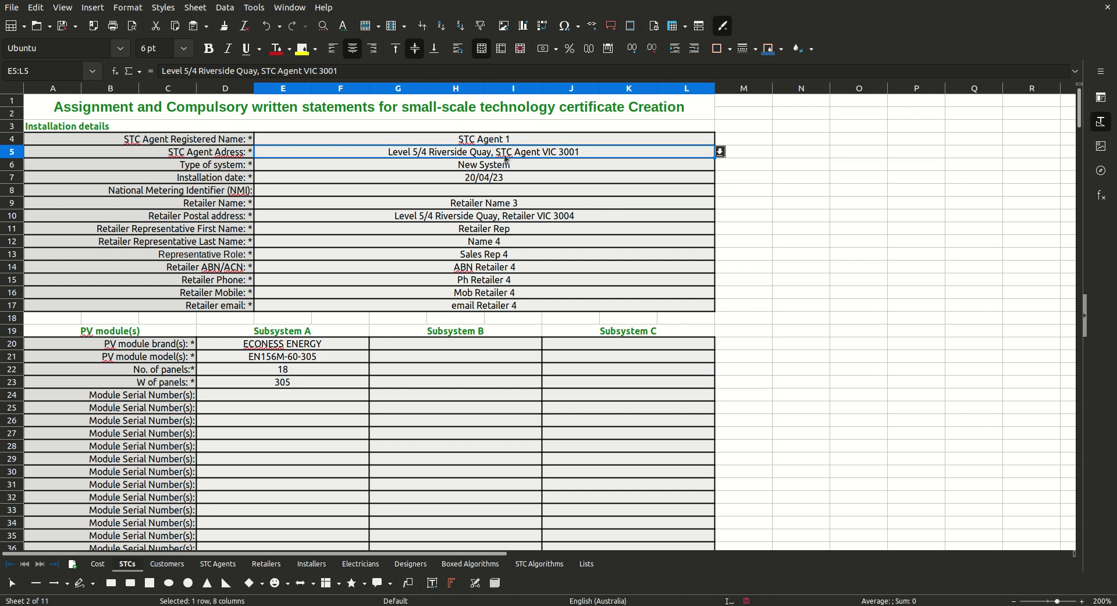
- Compare the STCs agent name and address with the STC form address formula in STC Agents B10 and the agent name in C13
left_click(524, 142)
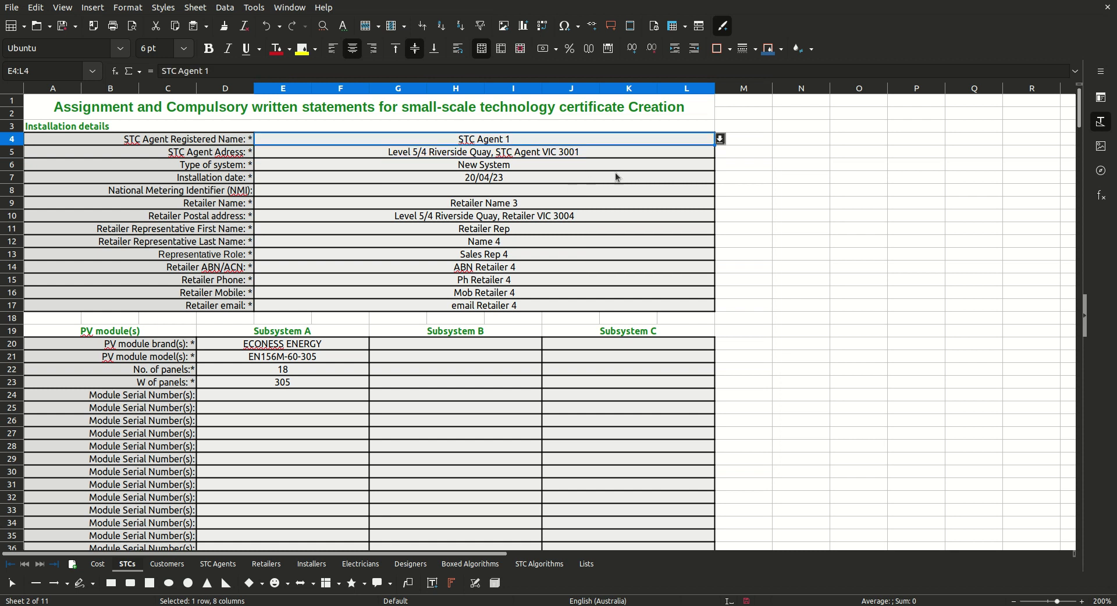
left_click(621, 151)
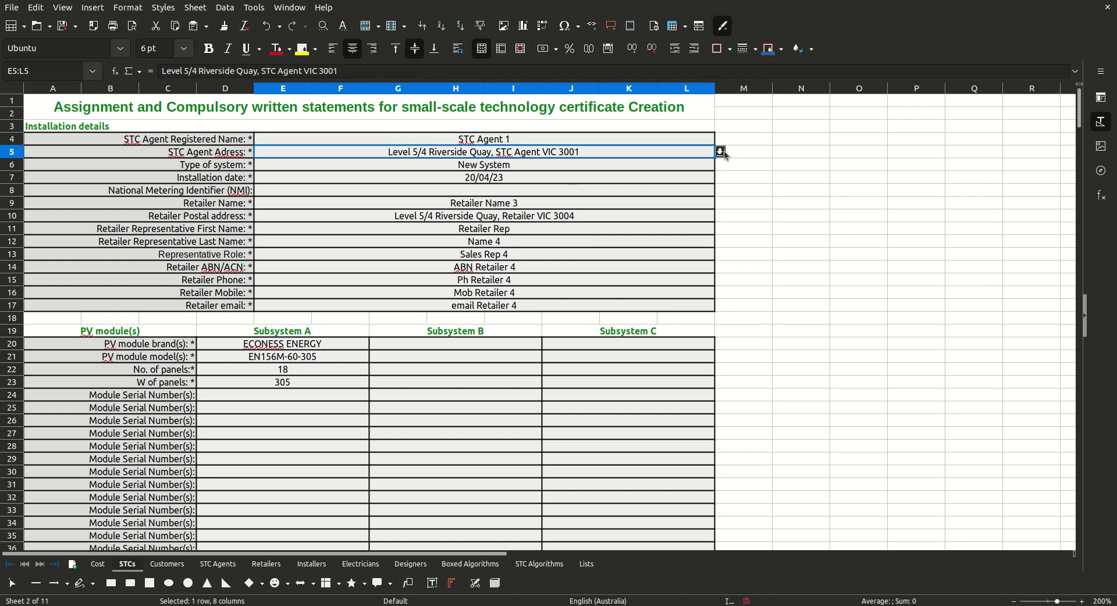
left_click(218, 564)
left_click(297, 363)
left_click(314, 349)
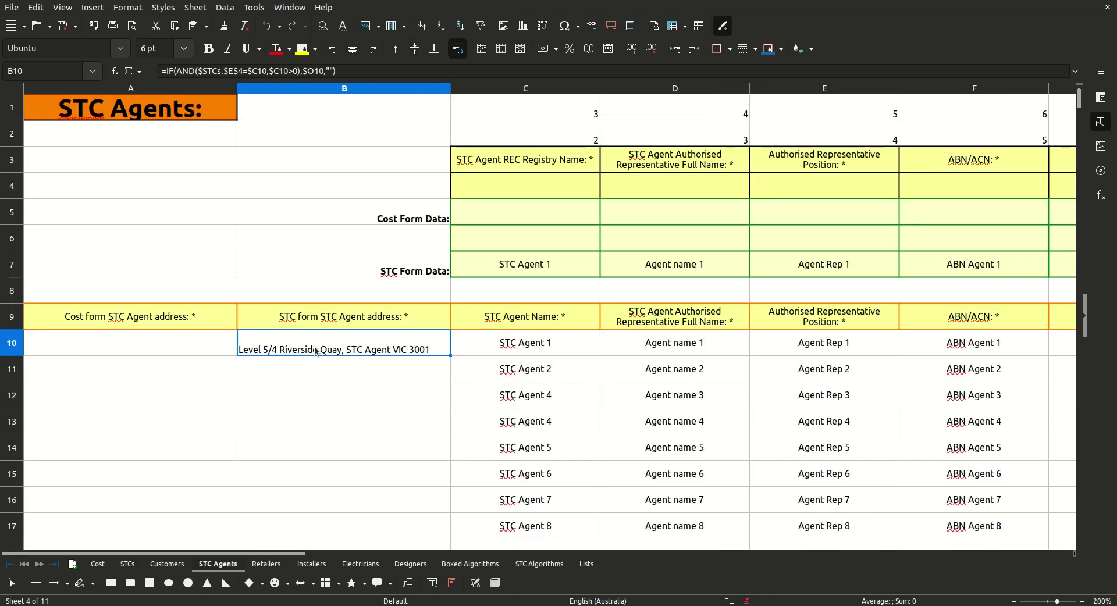
left_click(517, 418)
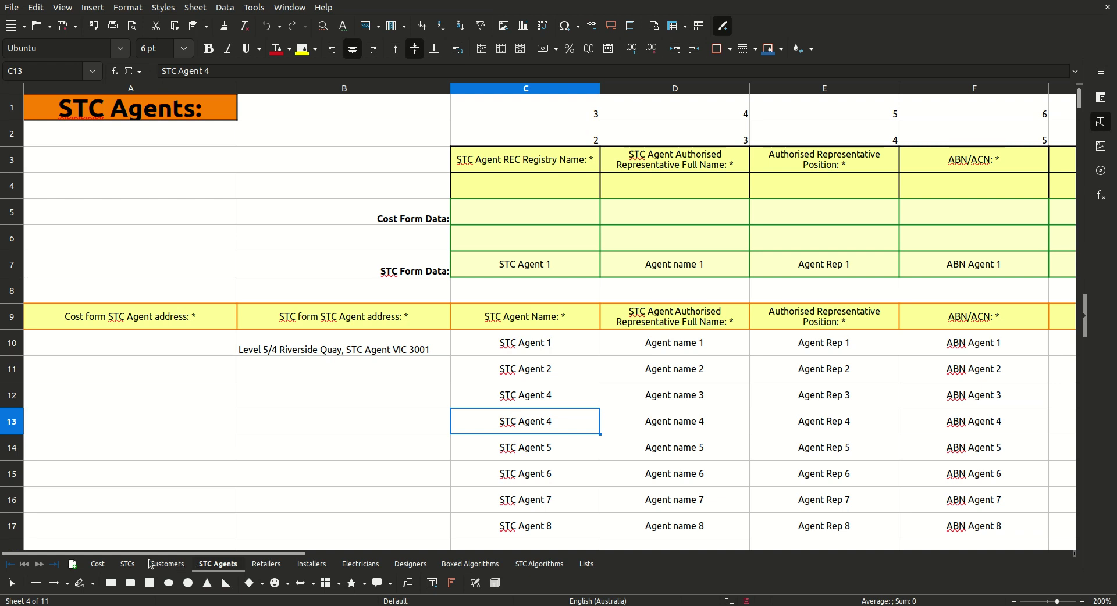
- Set the STC Agent Registered Name on the STCs sheet to STC Agent 4 with its matching address
left_click(127, 564)
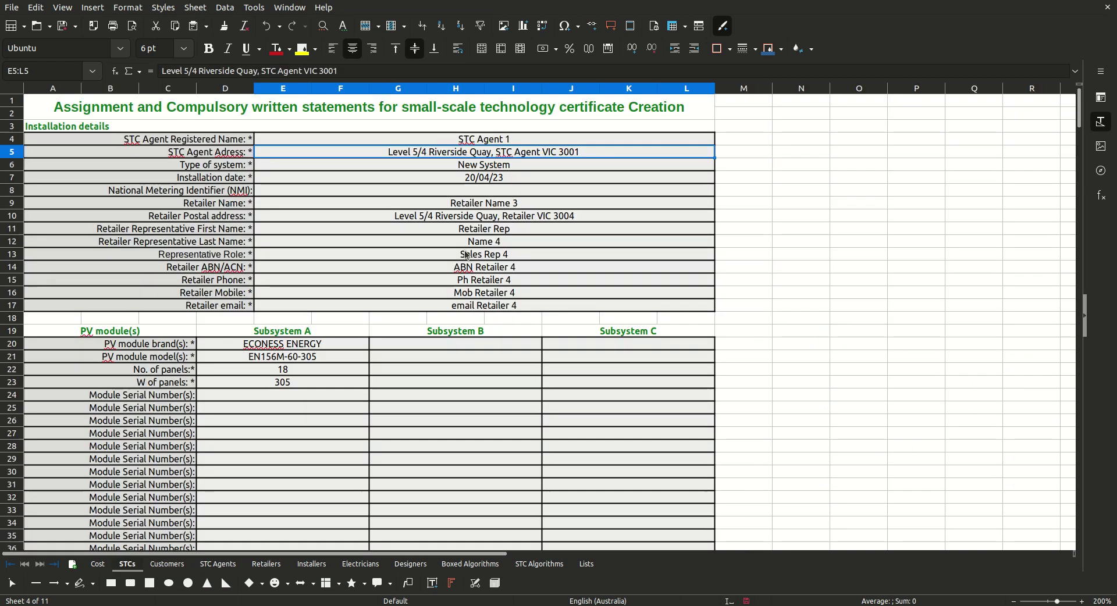
left_click(577, 141)
key("BackSpace")
type("4")
key("Return")
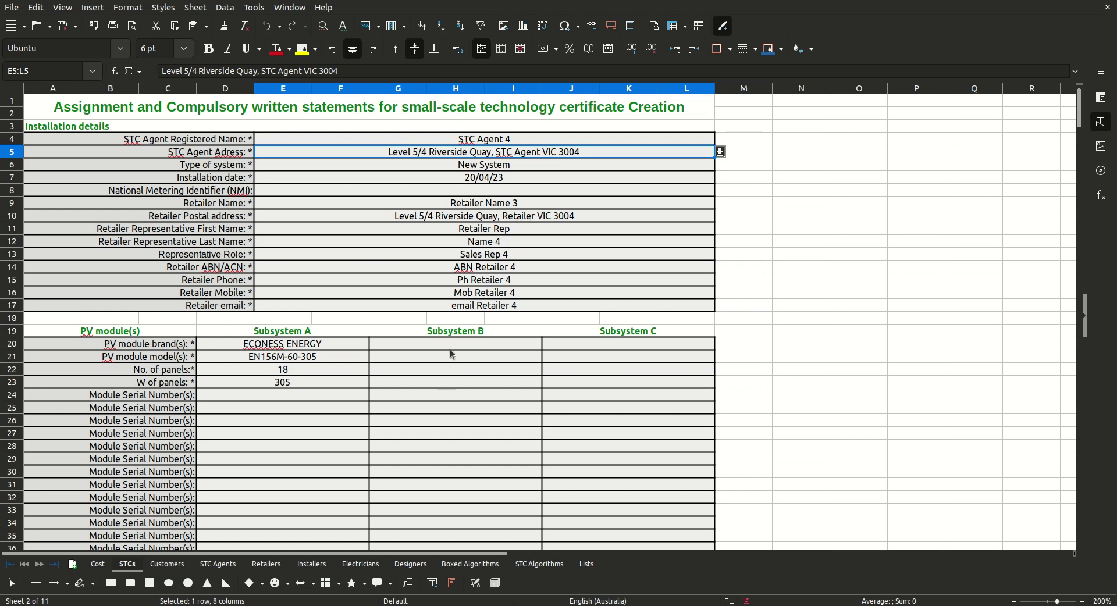
- Review the STC form address, agent name, representative, position and ABN entries in row 13 of the STC Agents sheet
left_click(231, 564)
left_click(321, 432)
left_click(491, 432)
left_click(716, 432)
left_click(791, 434)
left_click(964, 425)
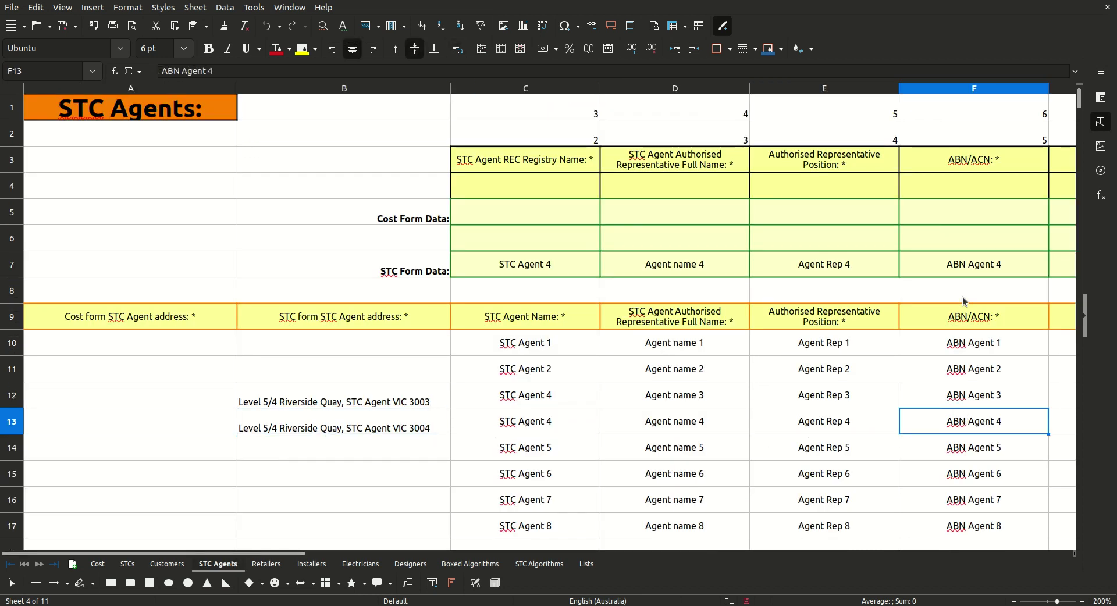
- Inspect the STC Form Data VLOOKUP formulas in STC Agents F7, E7, D7 and C7 and view the remaining contact columns
left_click(967, 269)
left_click(841, 266)
left_click(653, 267)
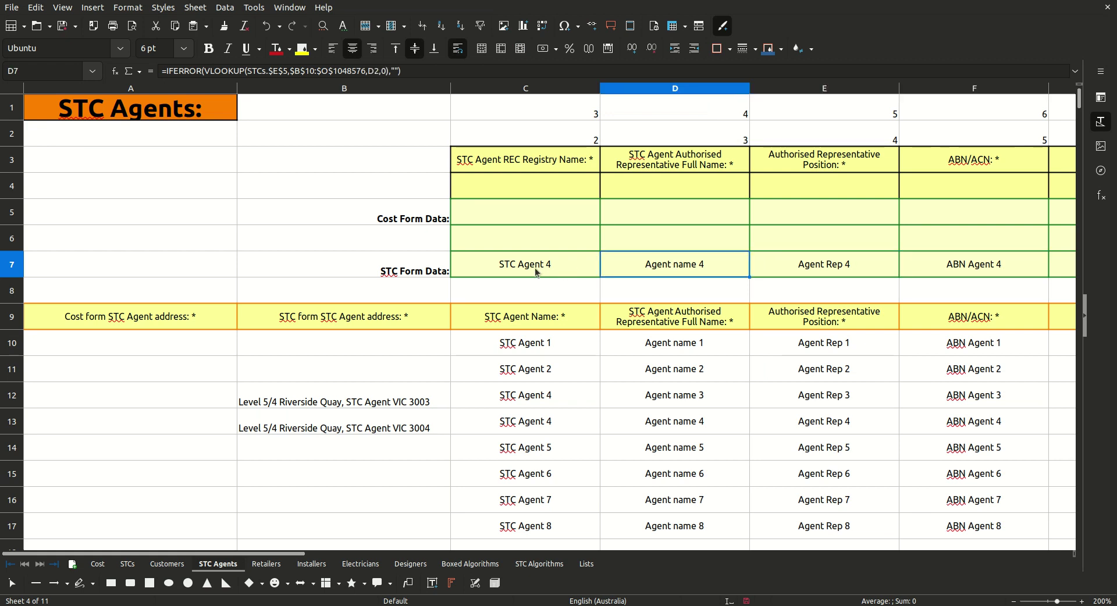
left_click(541, 273)
left_click_drag(292, 557, 519, 555)
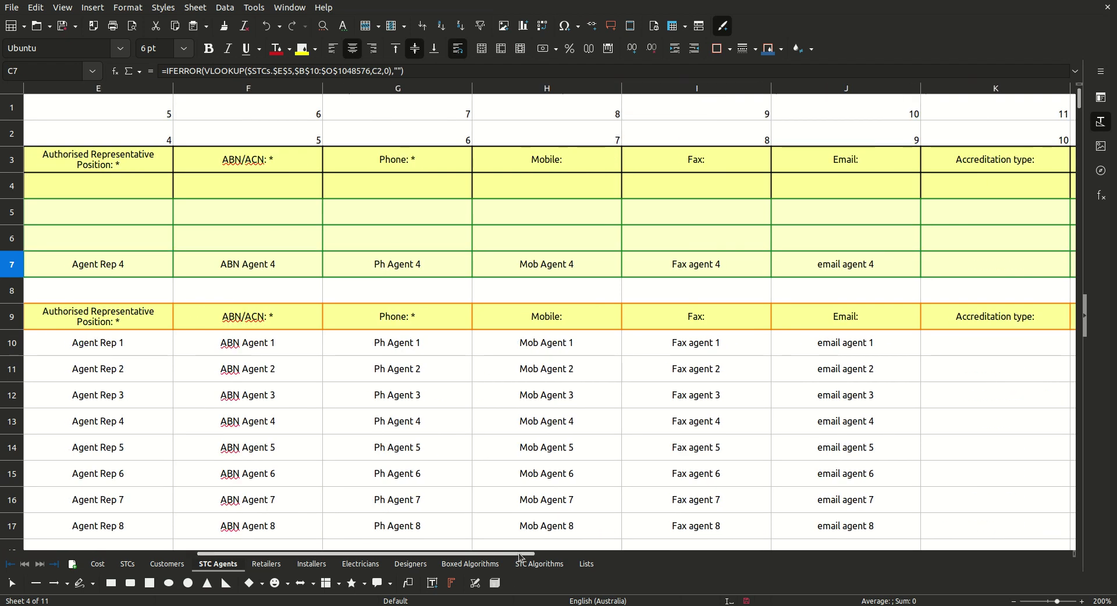
left_click_drag(516, 554, 151, 553)
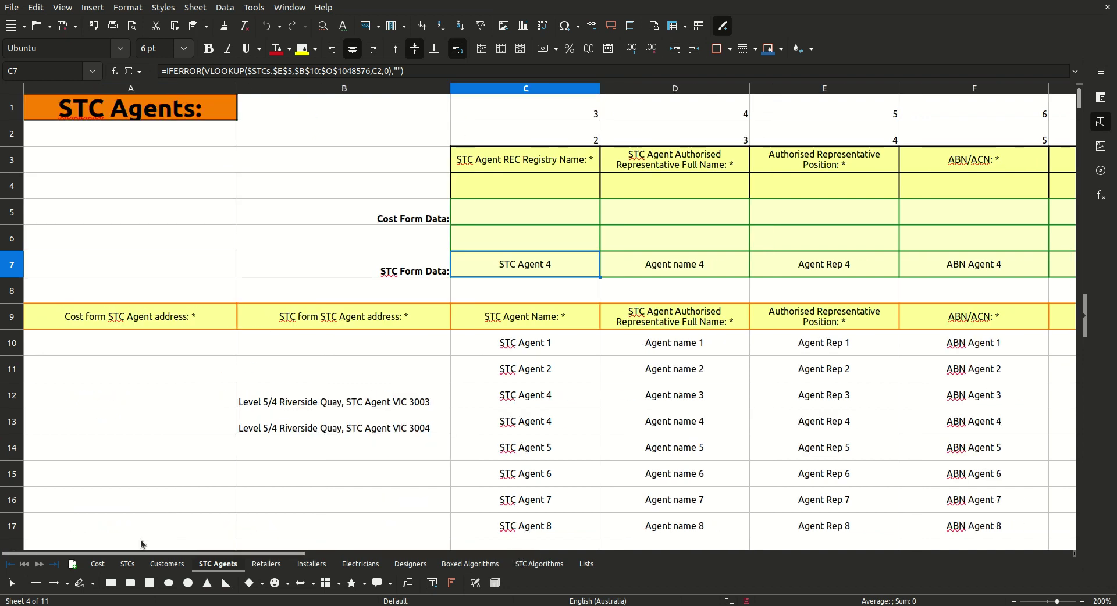
- Clear the retailer's Representative Role on the STCs sheet and undo the deletion
left_click(128, 564)
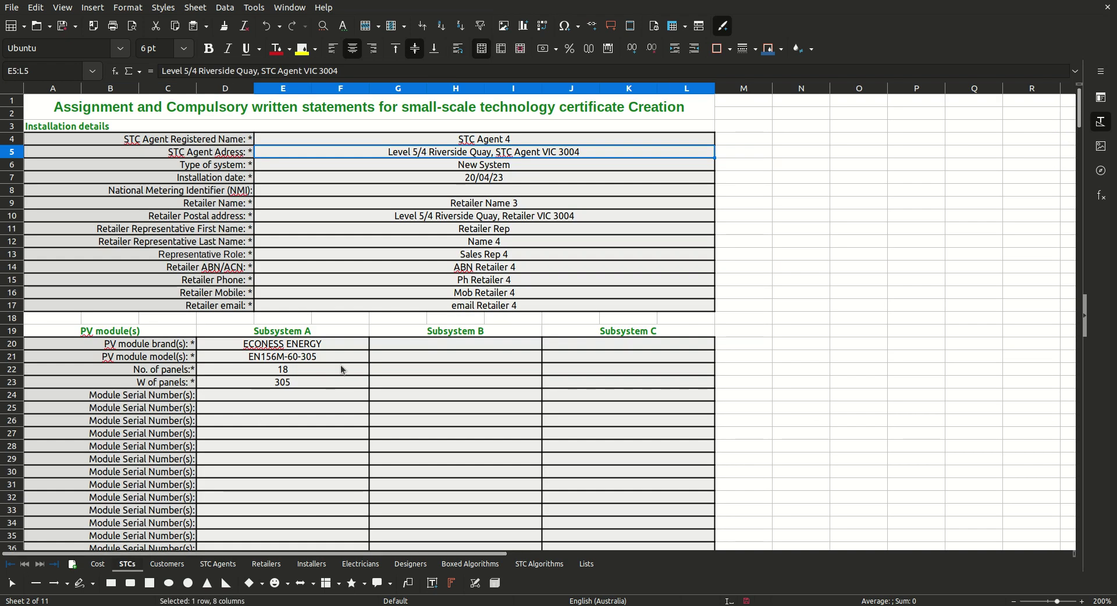
left_click(461, 257)
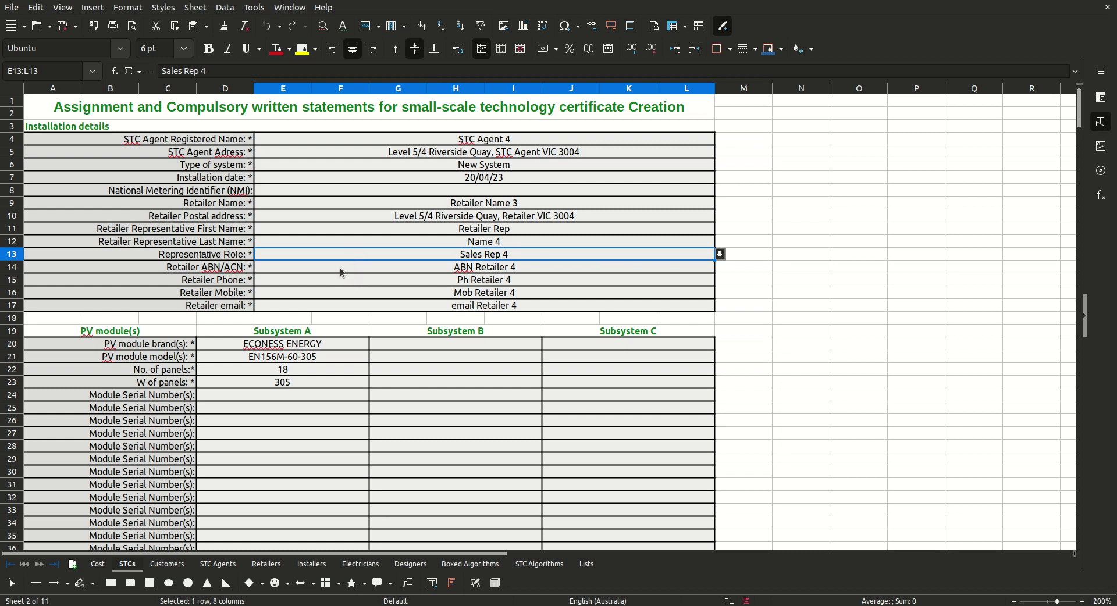
key("Delete")
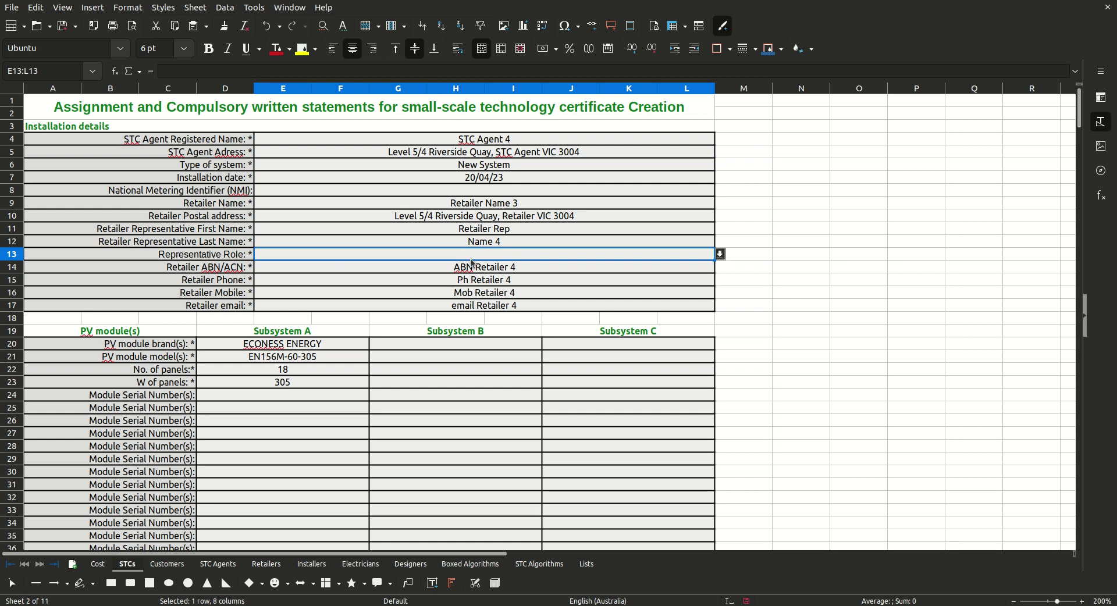
key("ctrl+z")
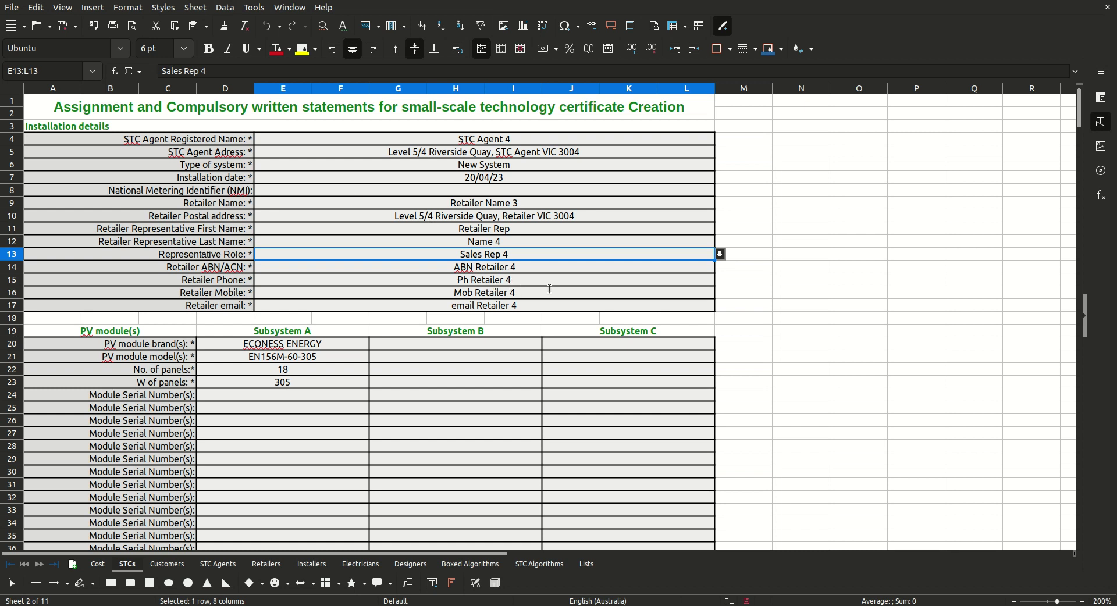
- Examine the Cost Form Data row on the Retailers sheet, including position cell E5 and the blank rows around it
left_click(264, 565)
left_click(833, 242)
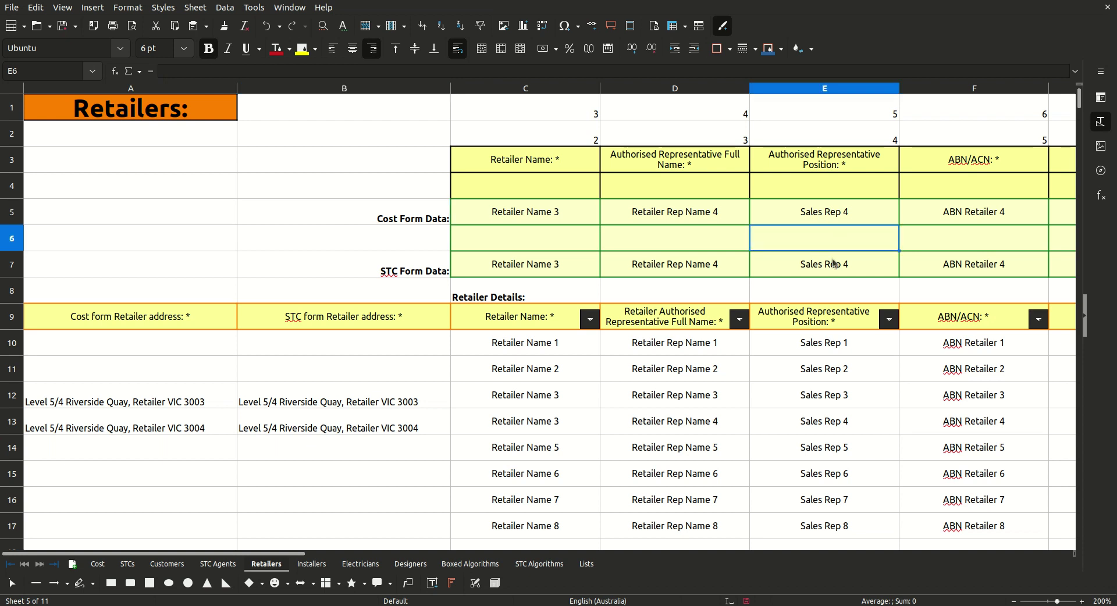
left_click(820, 196)
left_click(816, 218)
key("Up")
key("Down")
left_click(530, 242)
left_click(399, 228)
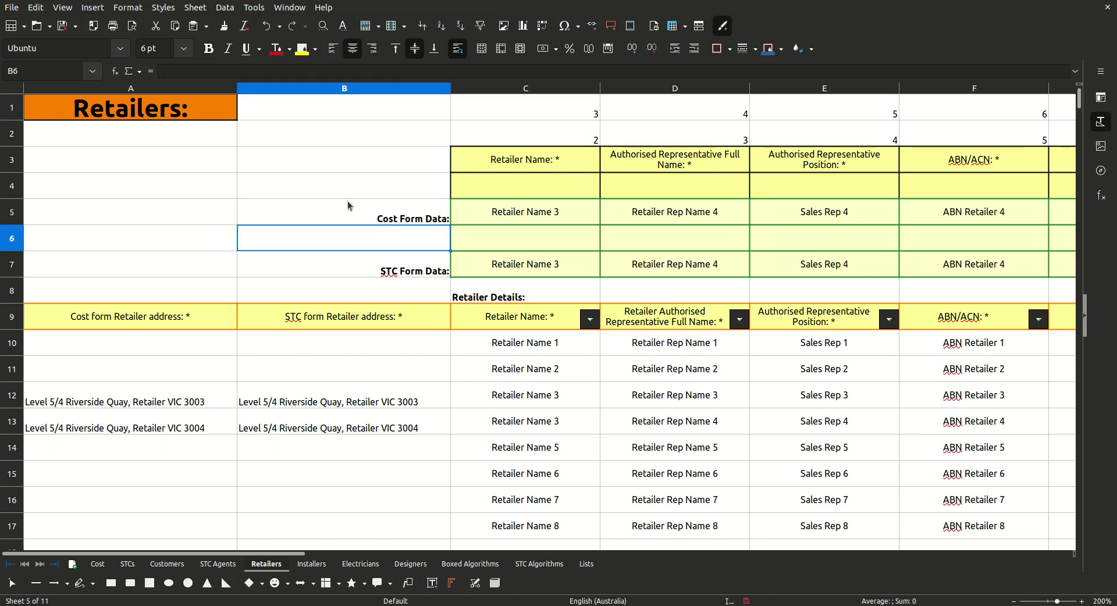
left_click(348, 194)
key("Right")
- Compare the representative position lookups in Cost Form Data E5 and STC Form Data E7 on the Retailers sheet
left_click(868, 207)
left_click(849, 197)
left_click(850, 217)
key("Up")
left_click(851, 218)
left_click(843, 240)
left_click(843, 267)
left_click(845, 247)
key("Down")
key("Up")
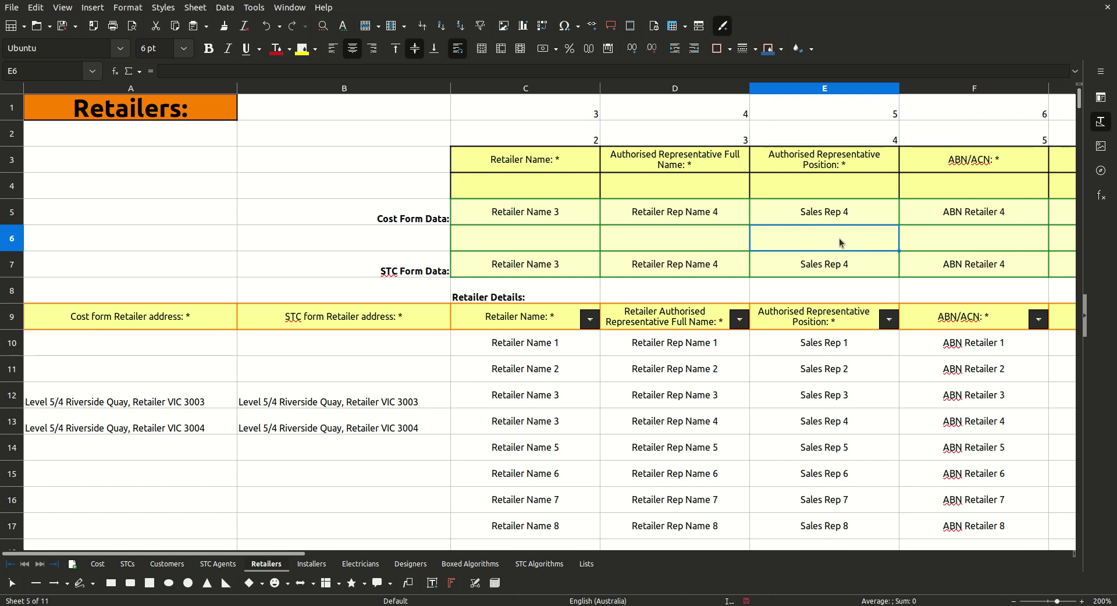
left_click_drag(845, 247, 842, 266)
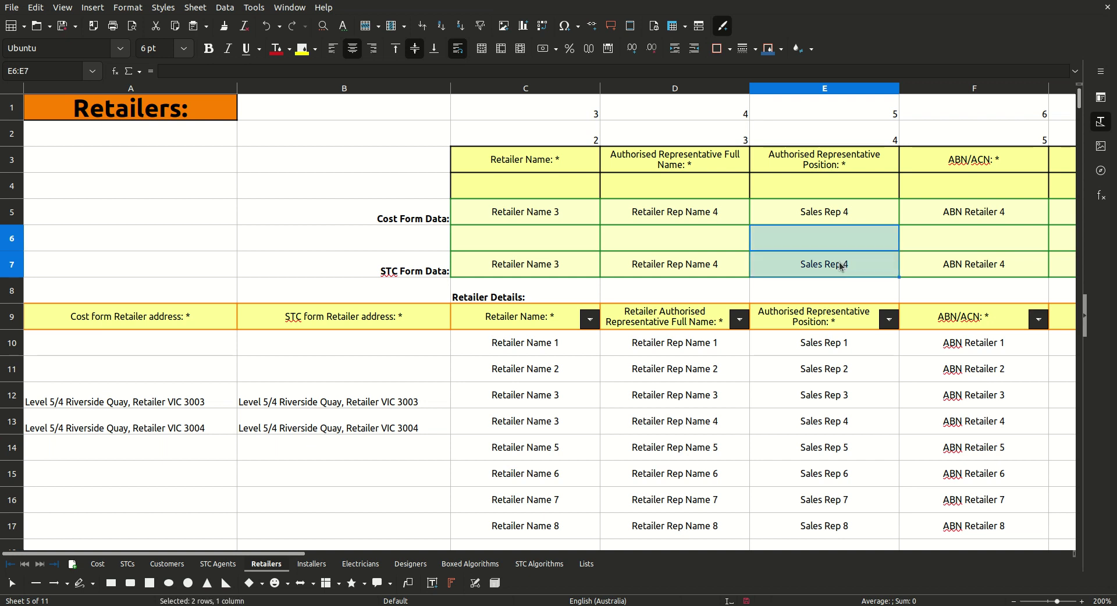
left_click(826, 235)
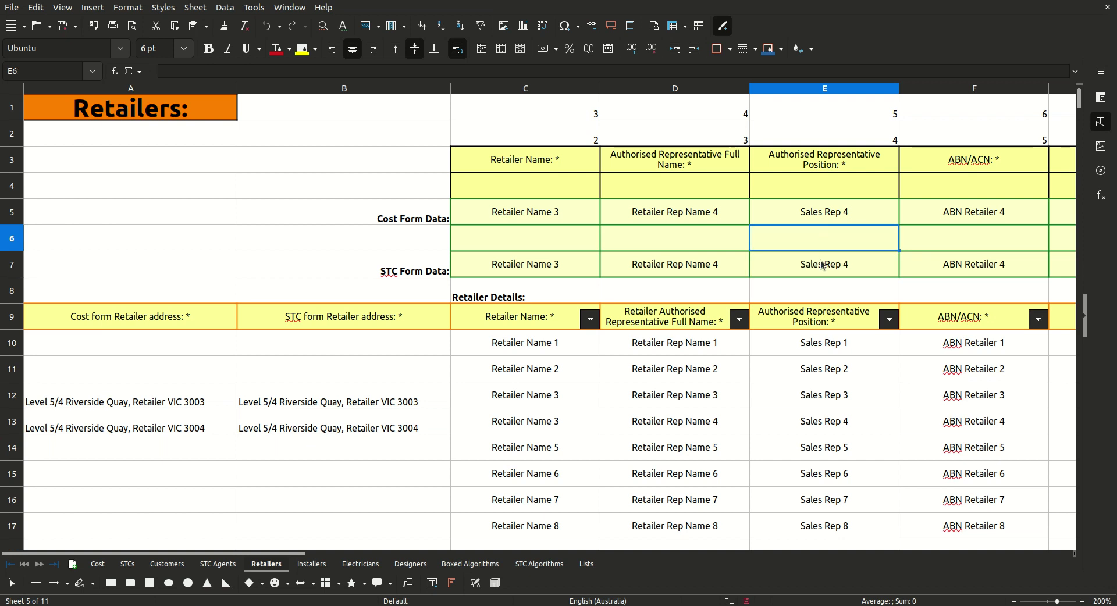
left_click(823, 265)
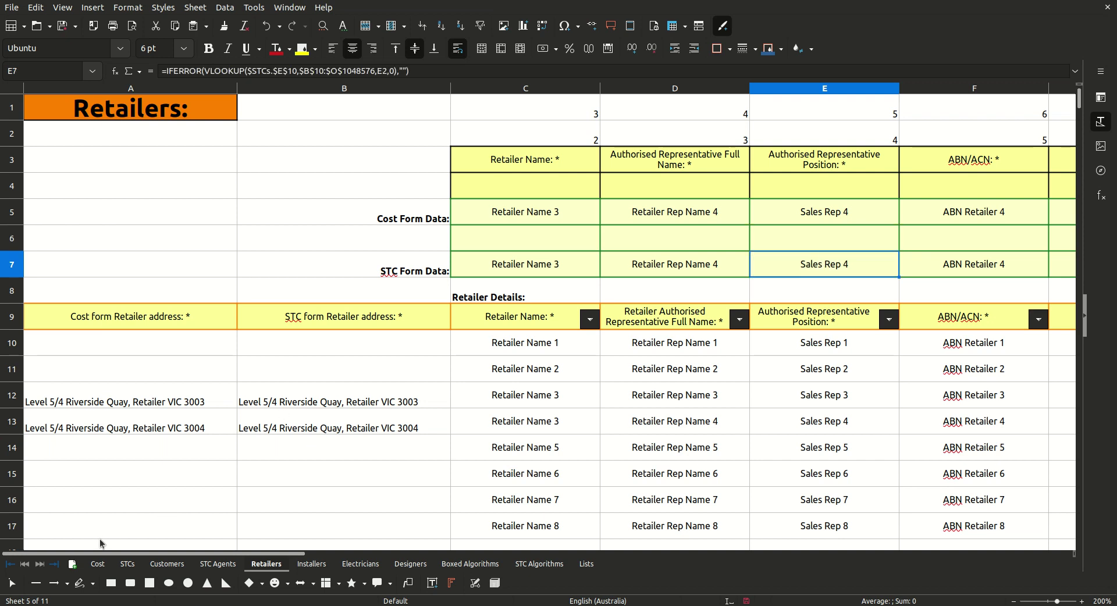
- Review the solar retailer's name in C5 and address in C6 on the Cost sheet
left_click(98, 563)
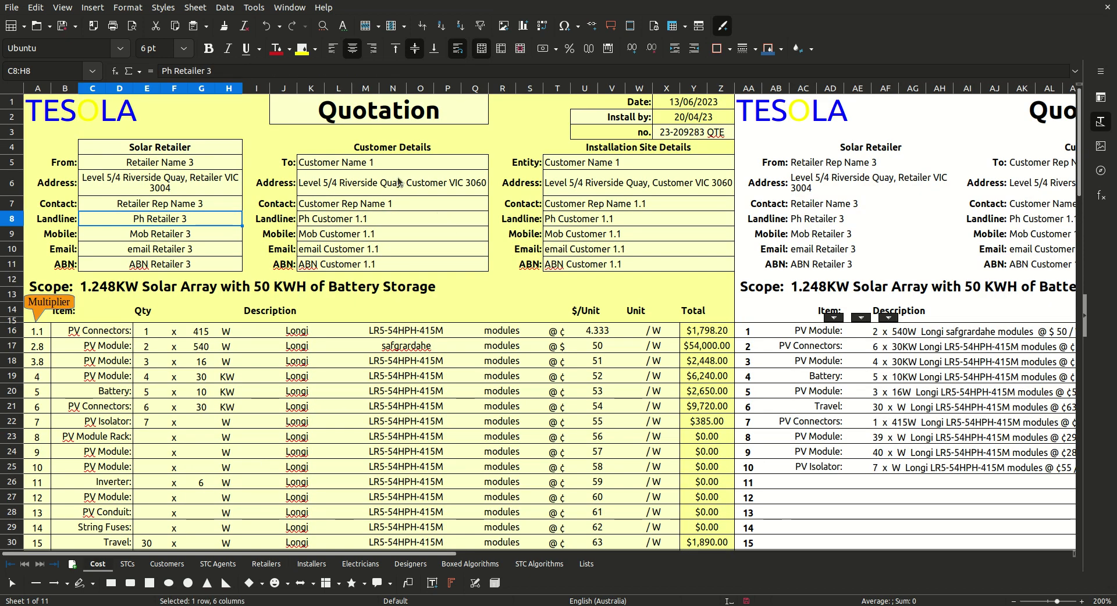
left_click(157, 187)
left_click(160, 165)
left_click(167, 185)
left_click(178, 167)
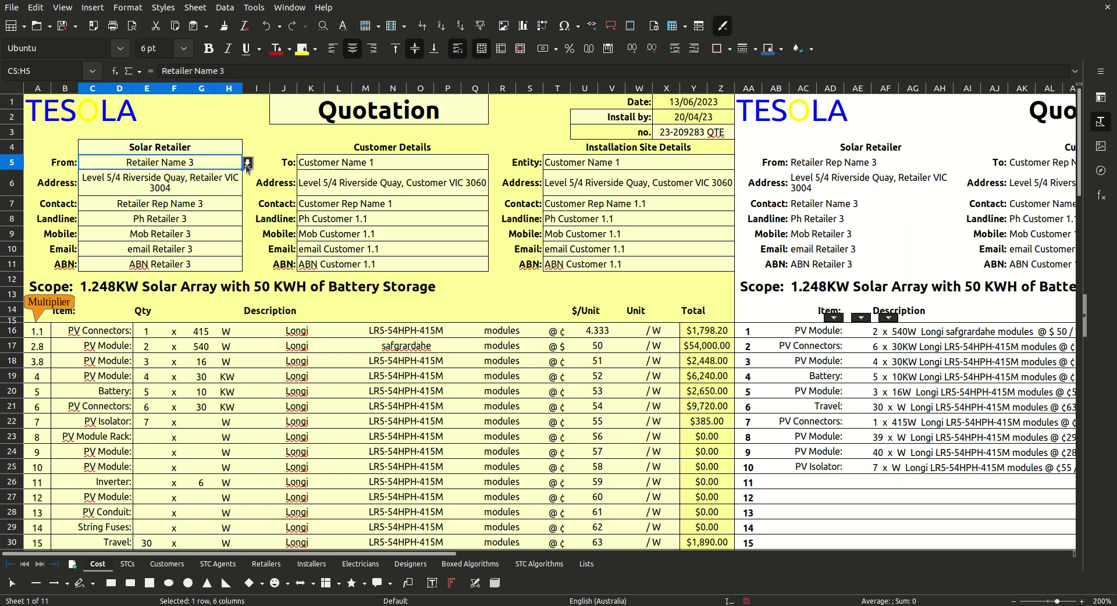
- Choose the retailer's other address in C6 on the Cost sheet, clear the cell, and undo both changes
left_click(195, 185)
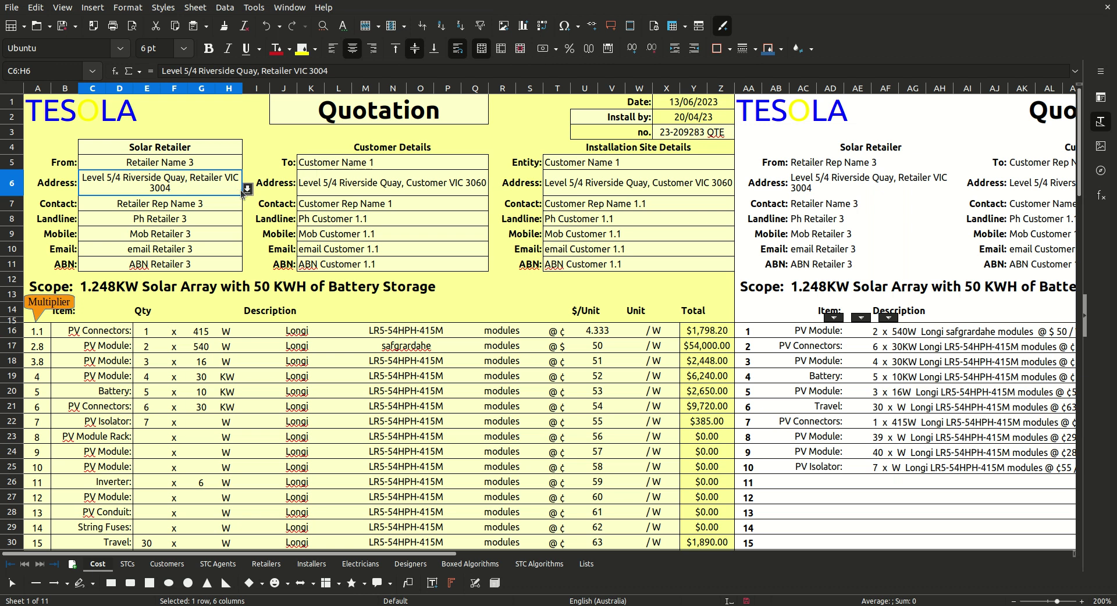
key("Delete")
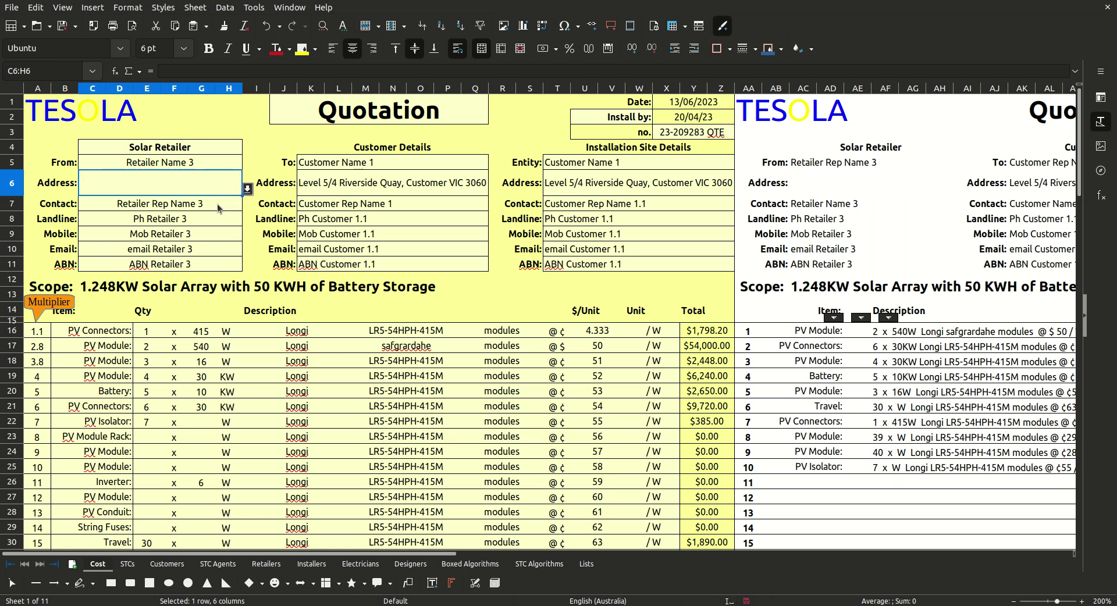
key("ctrl+z")
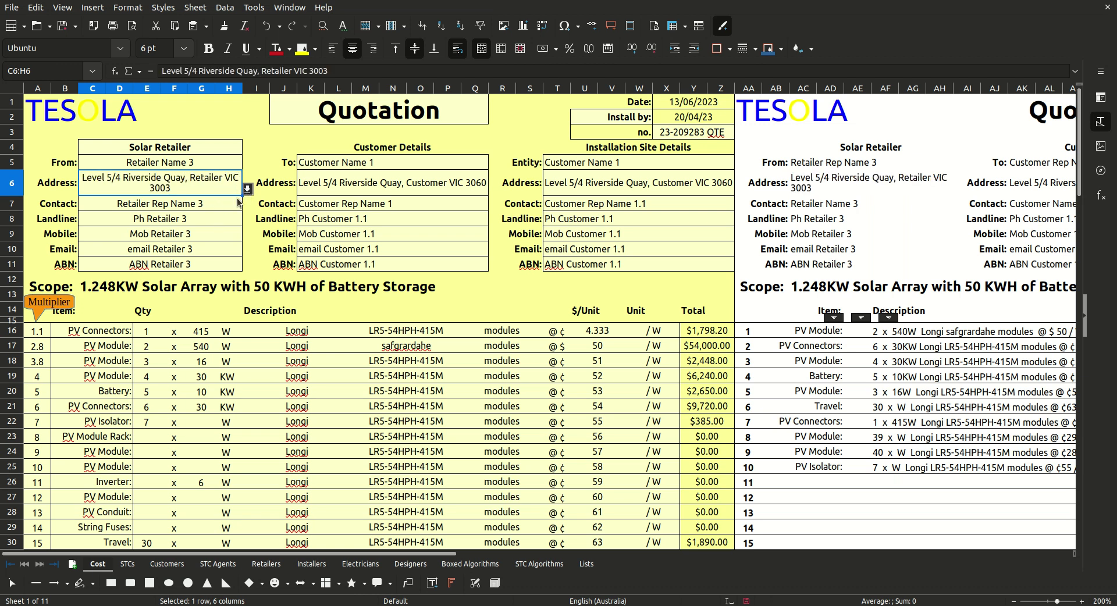
key("ctrl+z")
- Inspect the Cost form Retailer address IF formulas in Retailers A10 to A15
left_click(267, 568)
left_click(171, 369)
left_click(175, 343)
left_click_drag(186, 369, 183, 402)
left_click(180, 448)
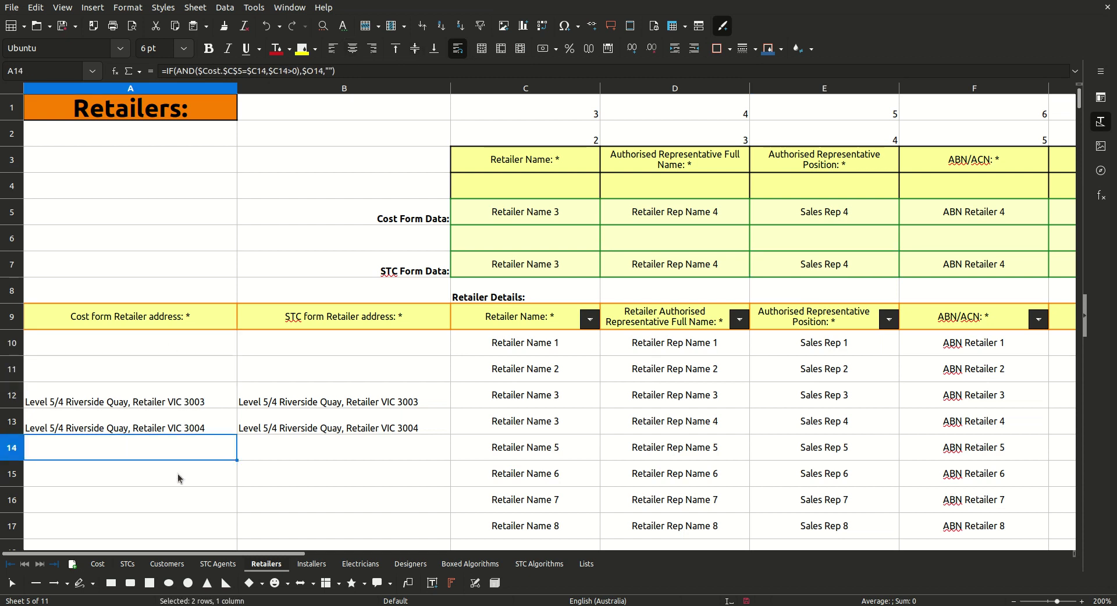
left_click(180, 474)
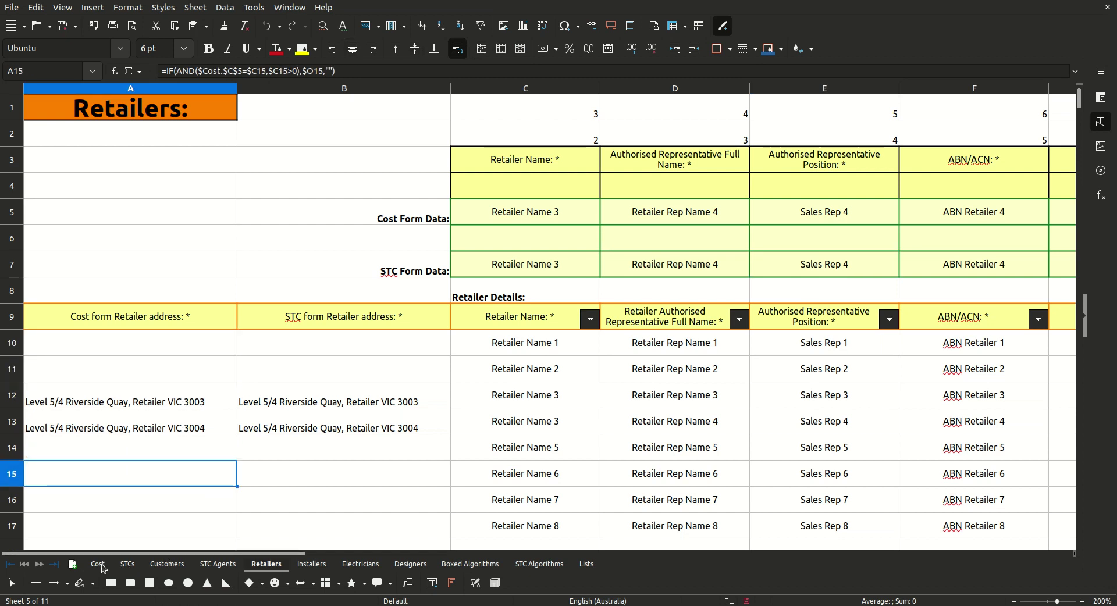
- Check the solar retailer's contact in C7 on the Cost sheet and open the Boxed Algorithms sheet
left_click(105, 564)
left_click(156, 204)
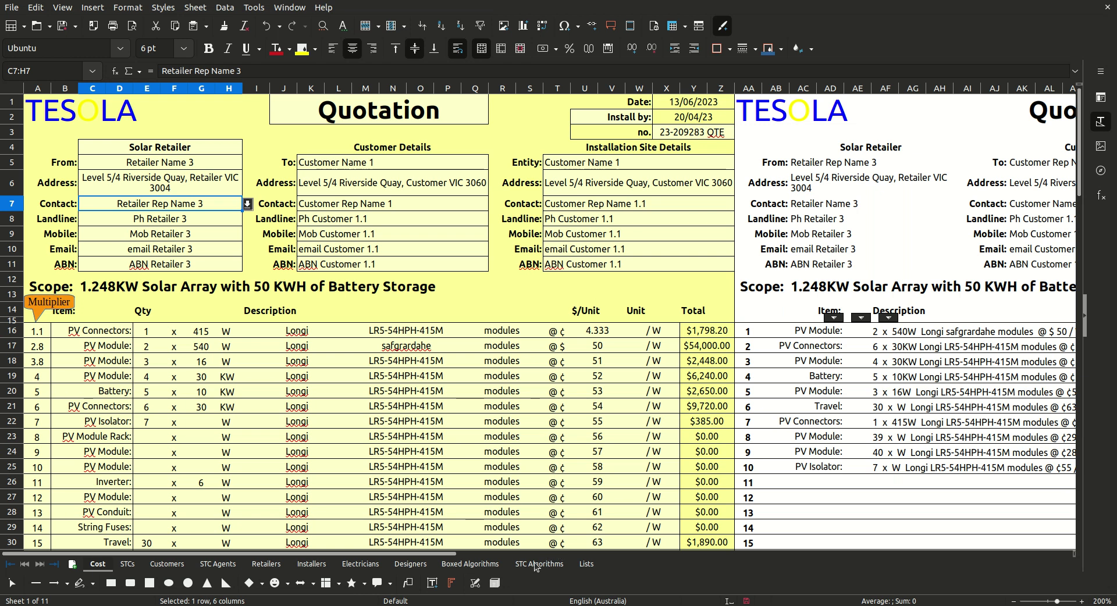
left_click(470, 564)
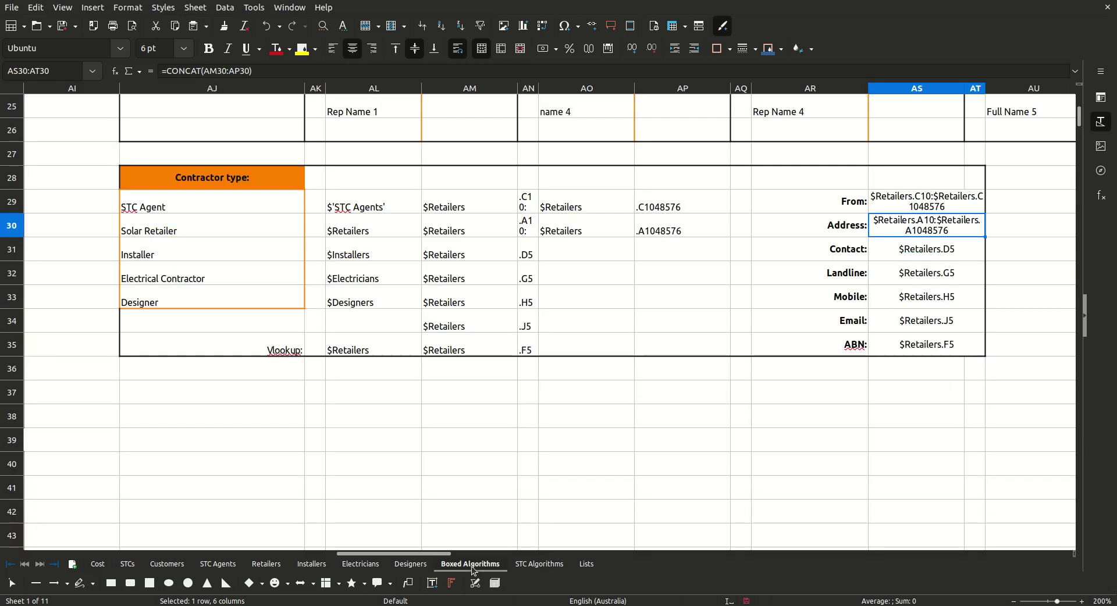
- Set the Contact range reference in AN31 on the Boxed Algorithms sheet to .D4:D5
left_click(889, 258)
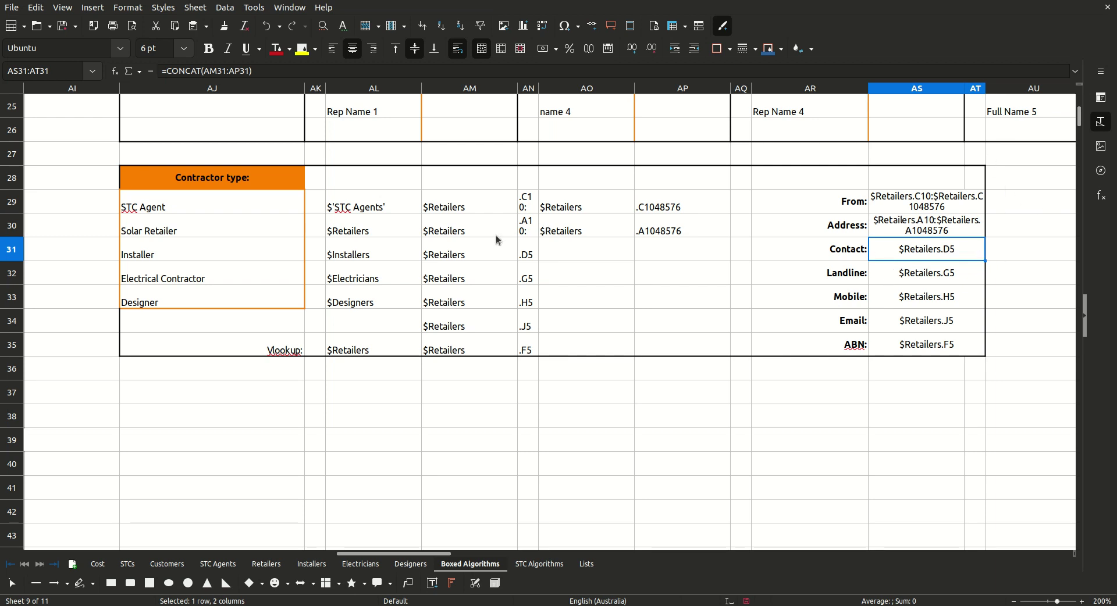
double_click(522, 260)
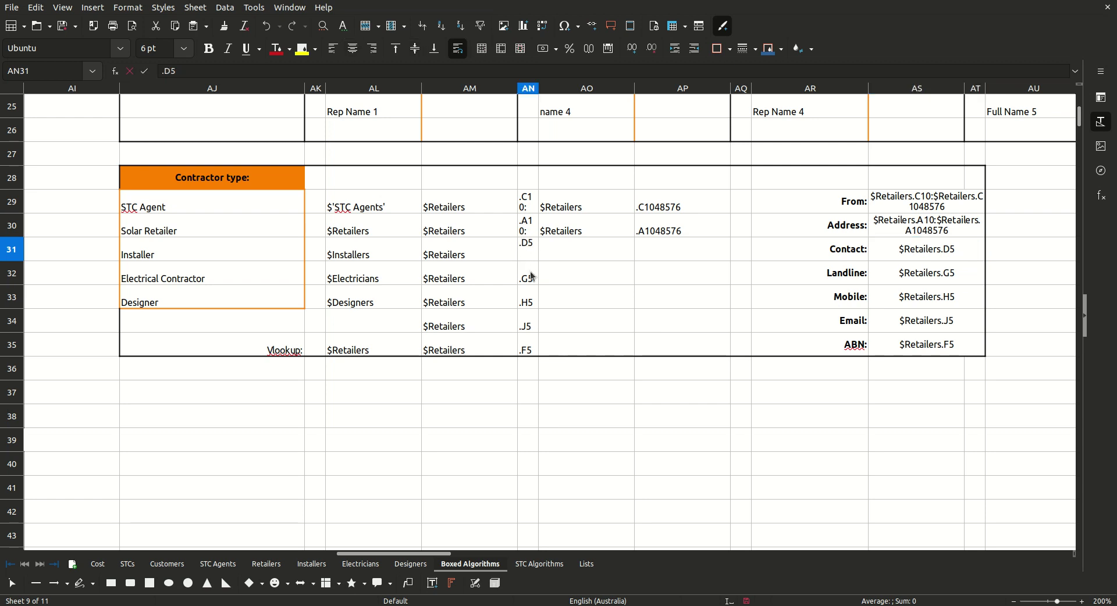
type("D")
left_click(552, 291)
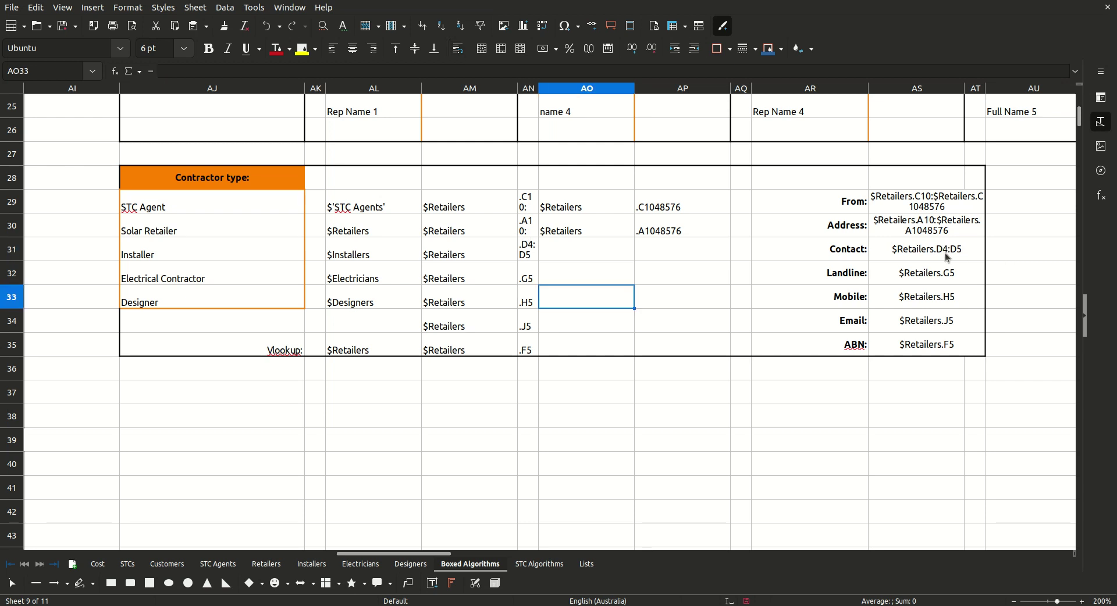
- Clear the solar retailer's contact in C7 on the Cost sheet and choose Retailer Rep Name 4 from its list
left_click(100, 563)
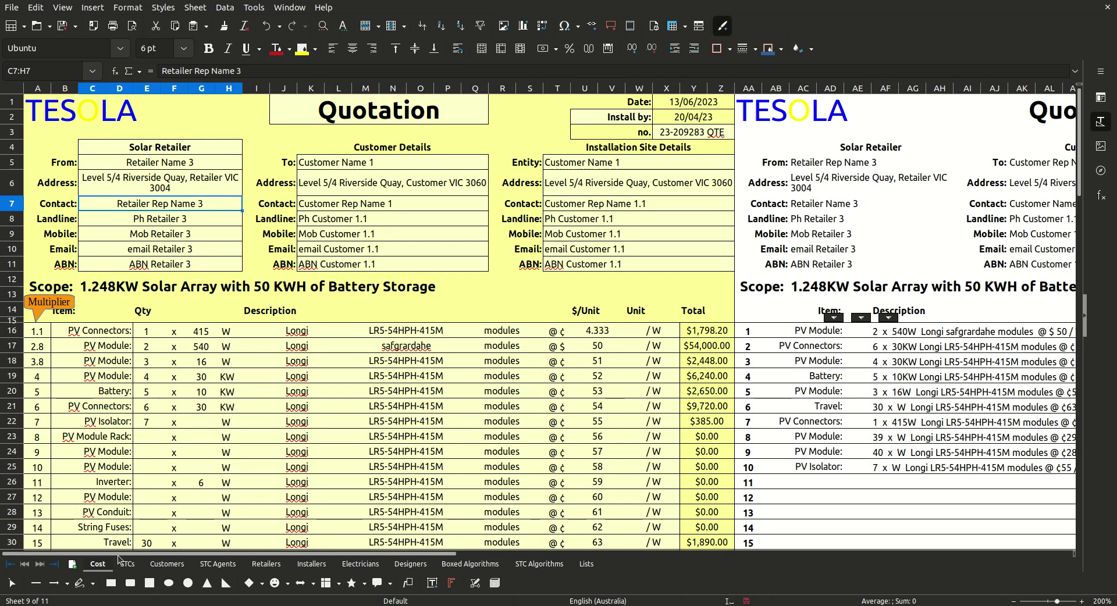
left_click(207, 209)
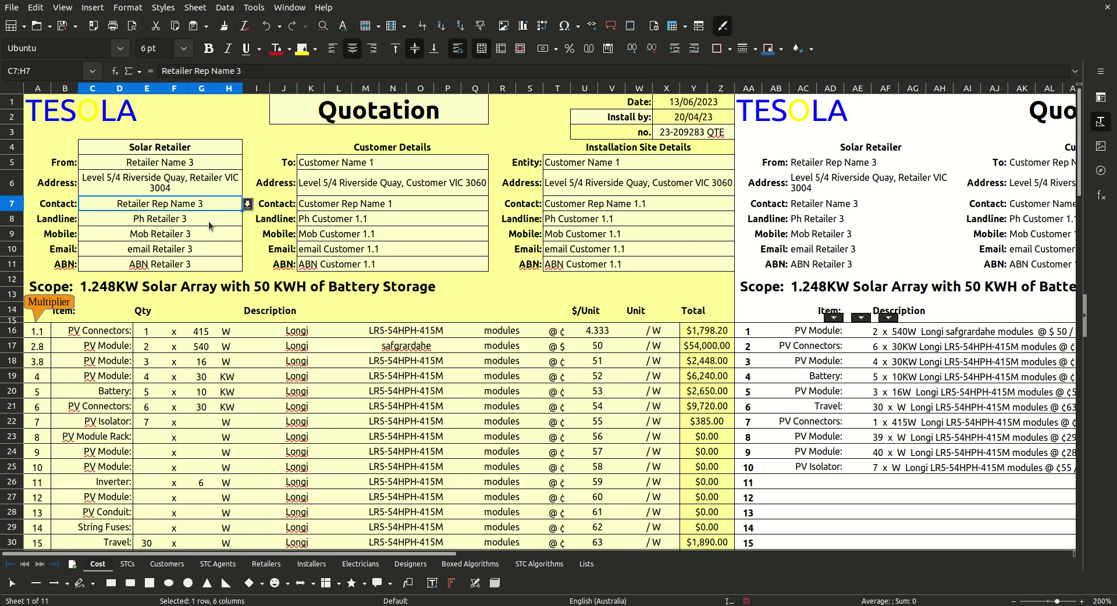
key("Delete")
left_click(245, 204)
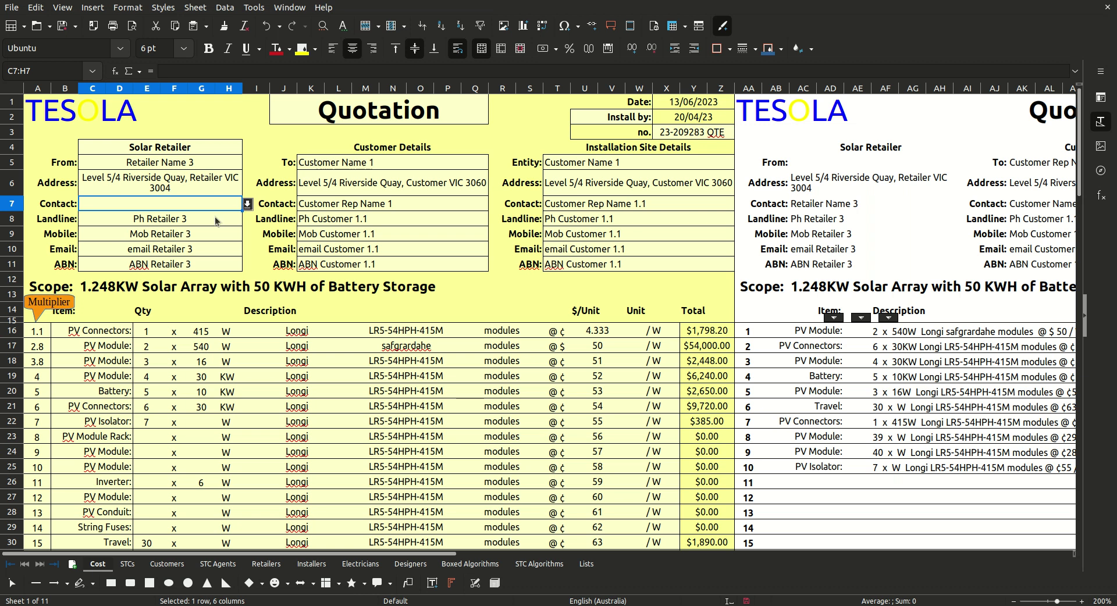
left_click(204, 236)
- Choose the retailer's VIC 3003 address in C6 and restore Retailer Rep Name 3 as the contact in C7
left_click(239, 176)
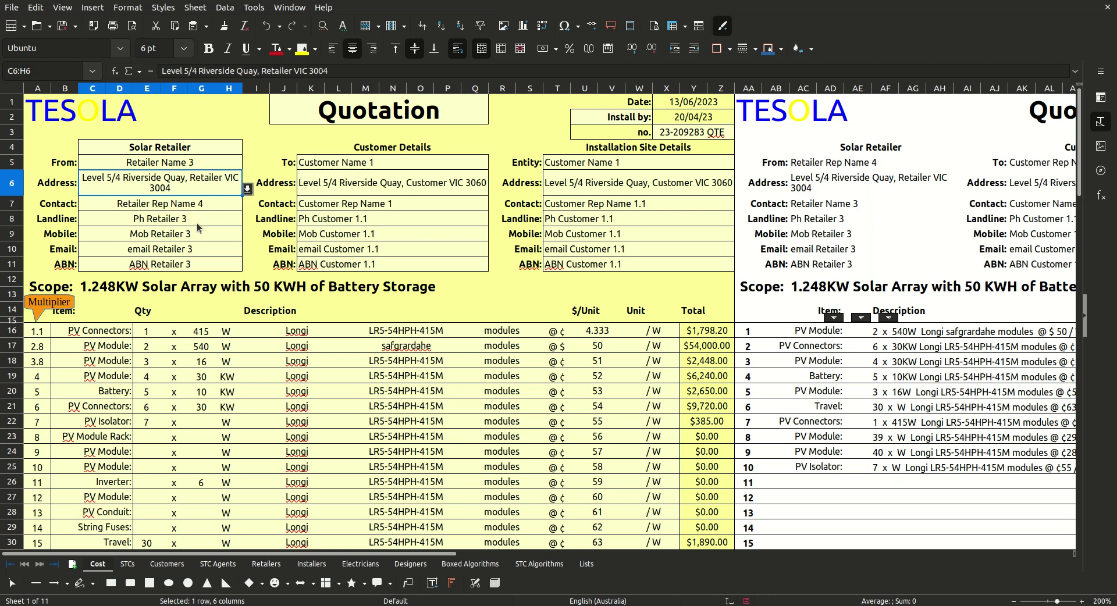
left_click(233, 209)
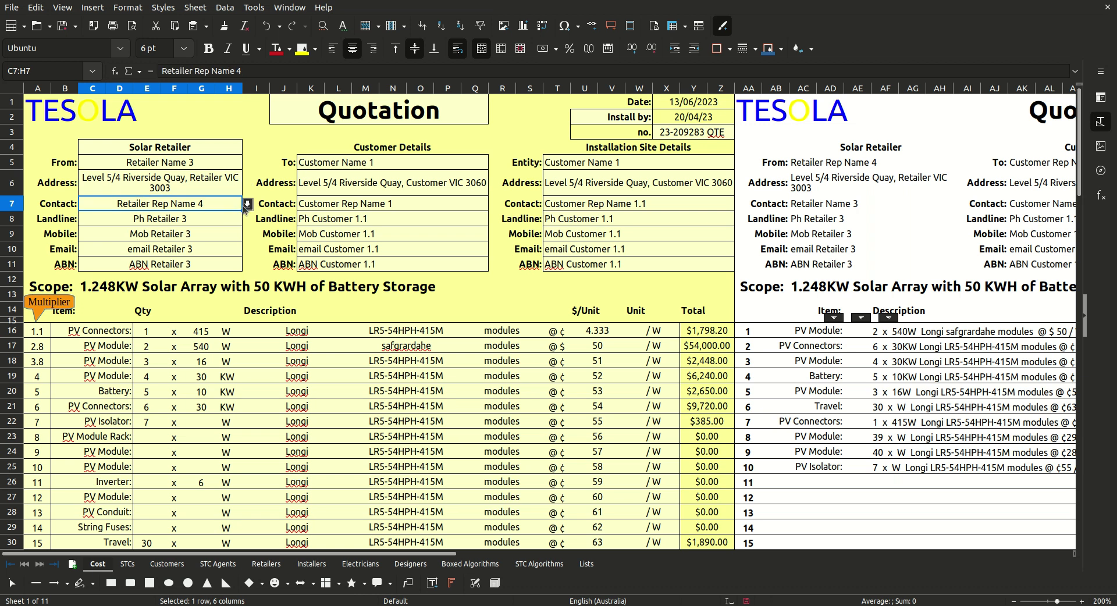
key("ctrl+z")
- Check the retailer's landline in C8 and review the detail labels from From to ABN in AR29 to AR35 on Boxed Algorithms
left_click(202, 225)
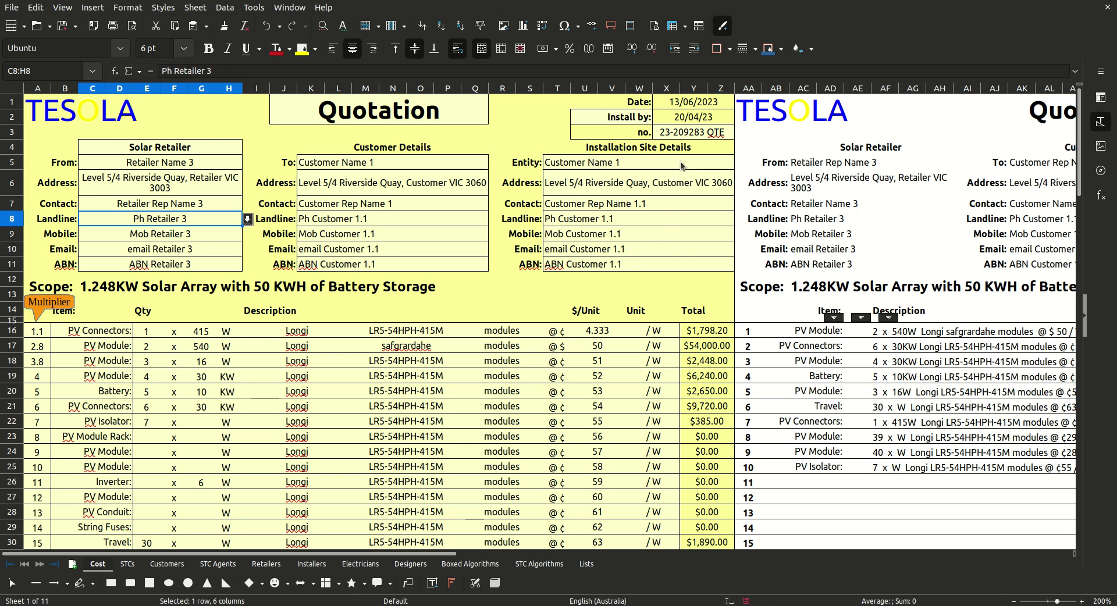
left_click(465, 564)
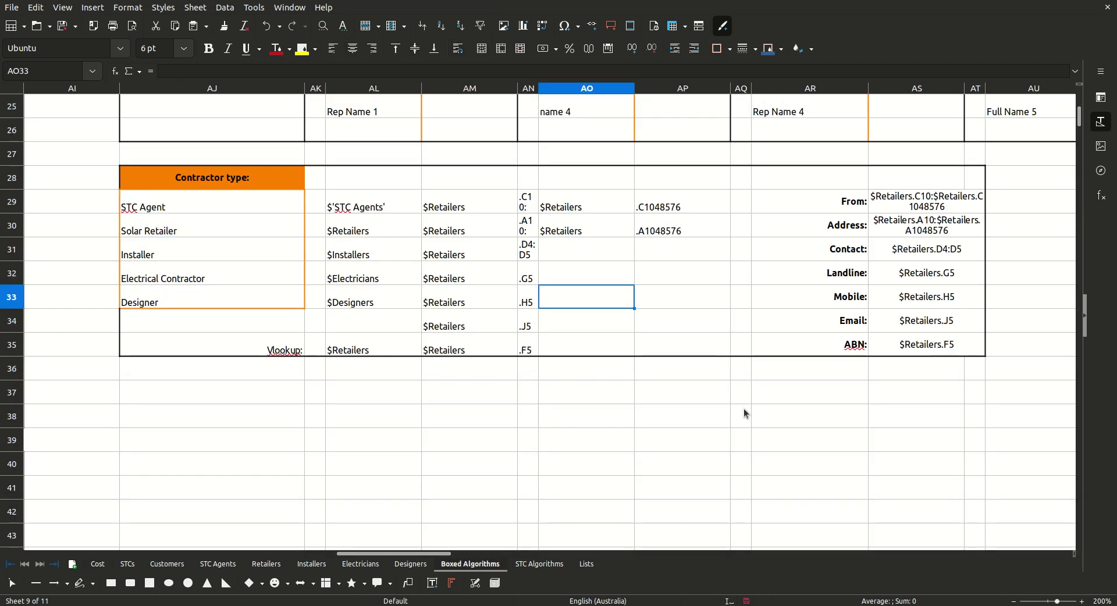
left_click(911, 276)
left_click(857, 207)
left_click(849, 232)
key("Down")
key("Down")
key("Down")
key("Down")
key("Down")
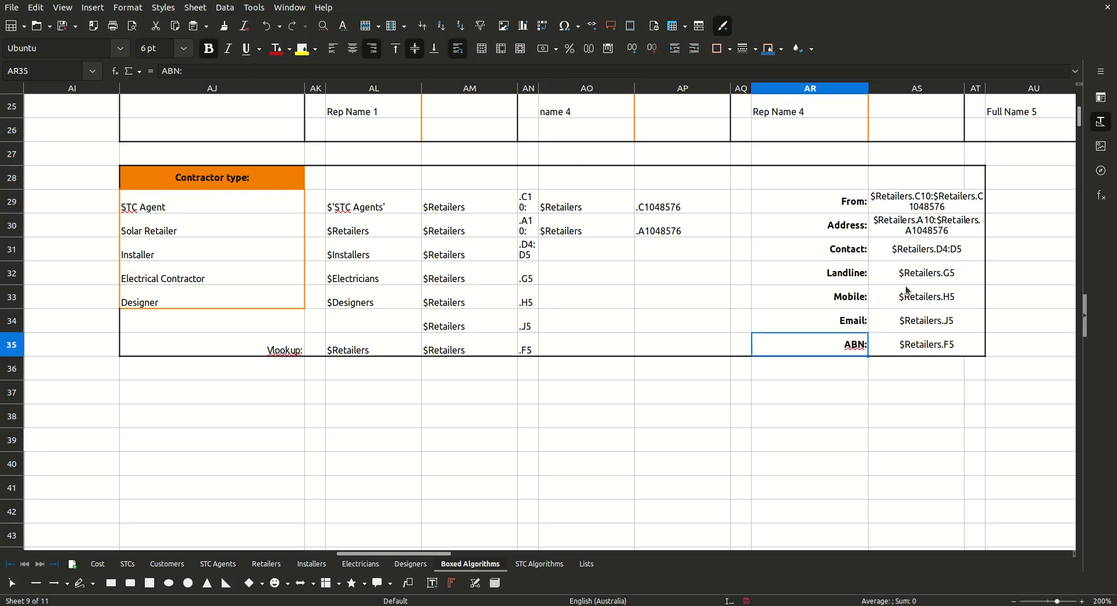
- Set the Landline range reference in AN32 to .G4:G5
left_click(910, 274)
double_click(531, 282)
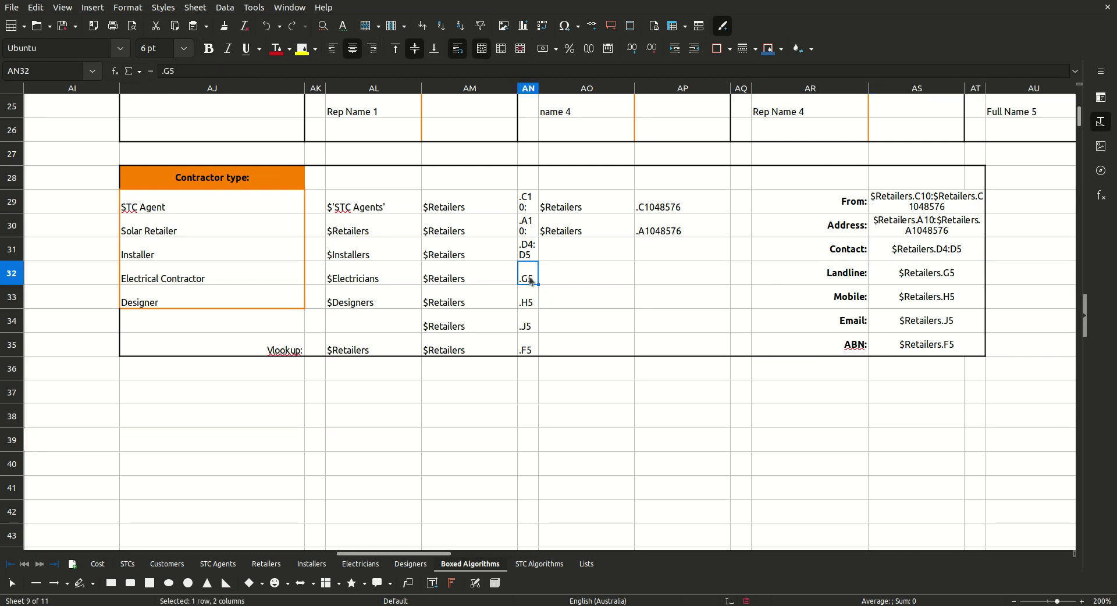
type("4")
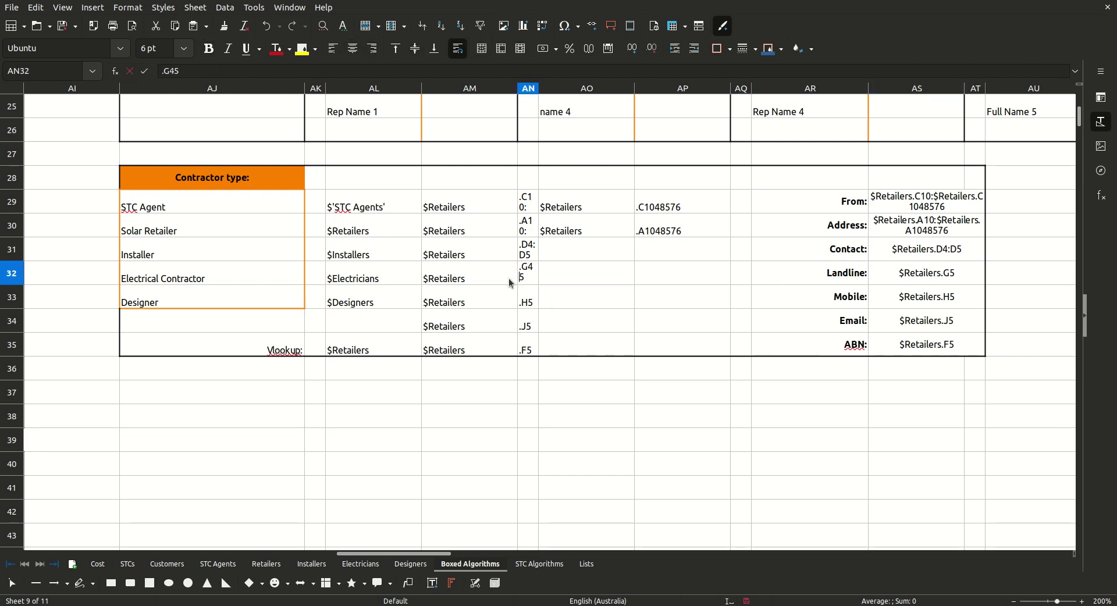
type(":G")
left_click(540, 297)
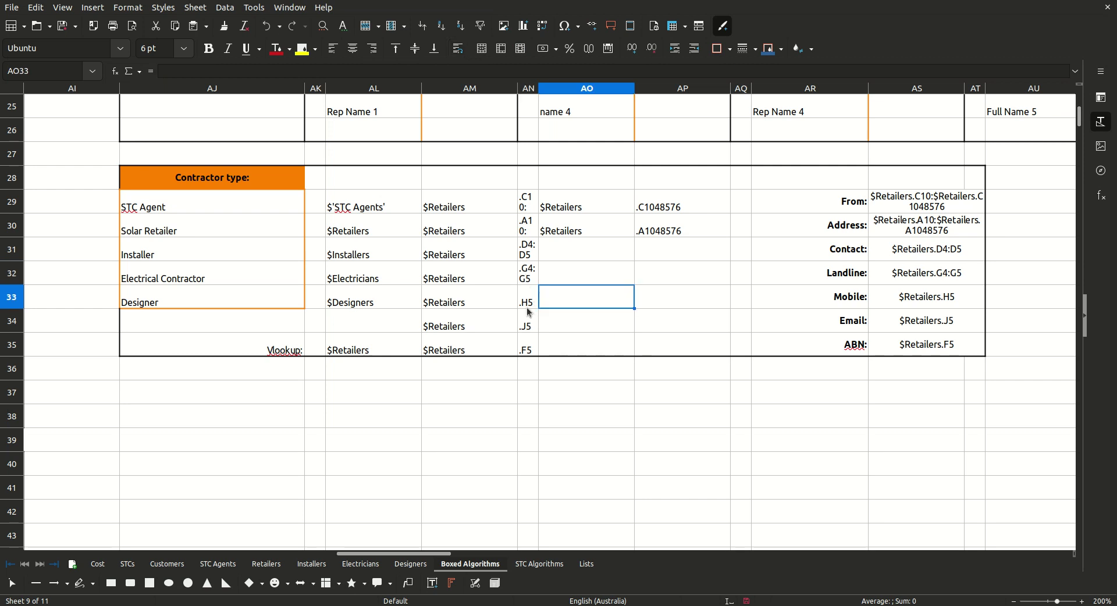
- Set the Mobile range reference in AN33 to .H4:H5 and the Email reference in AN34 to .J4:J5
double_click(526, 305)
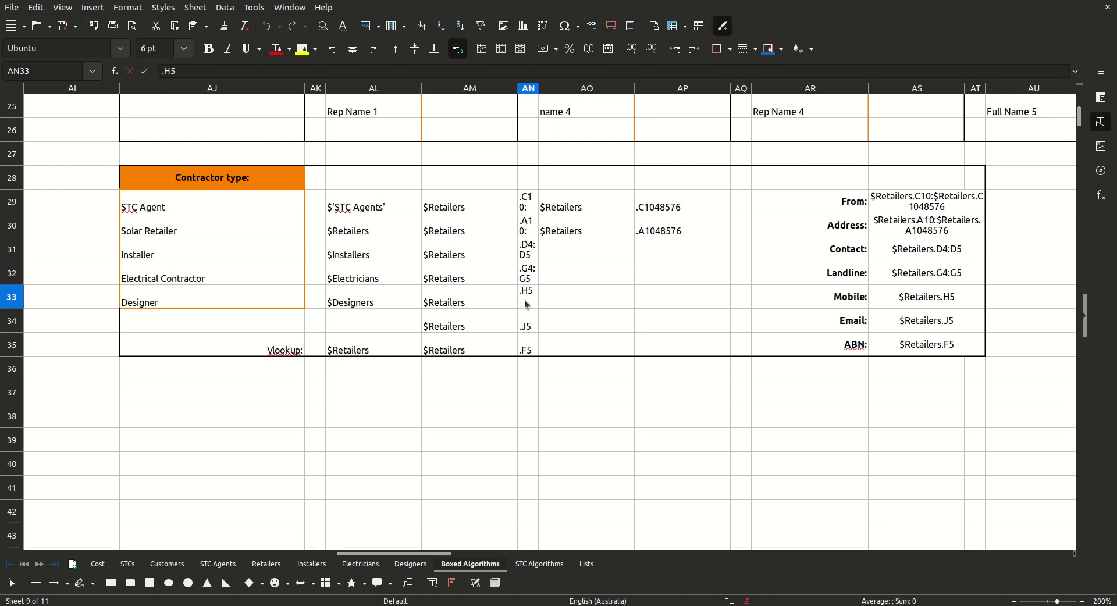
type("4:H")
left_click(526, 329)
double_click(527, 321)
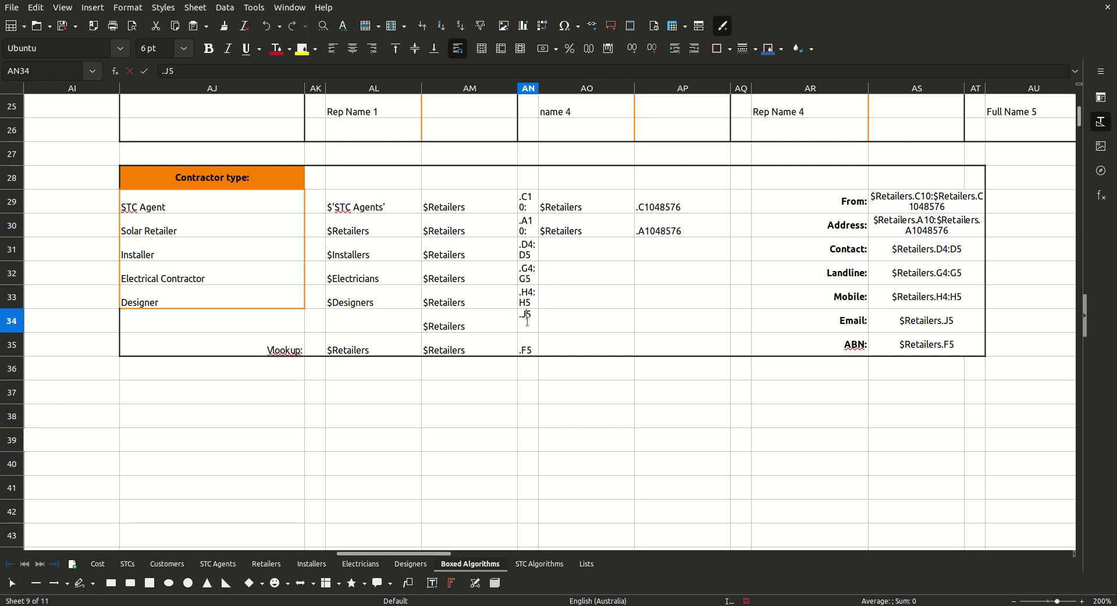
type("4:J")
key("Return")
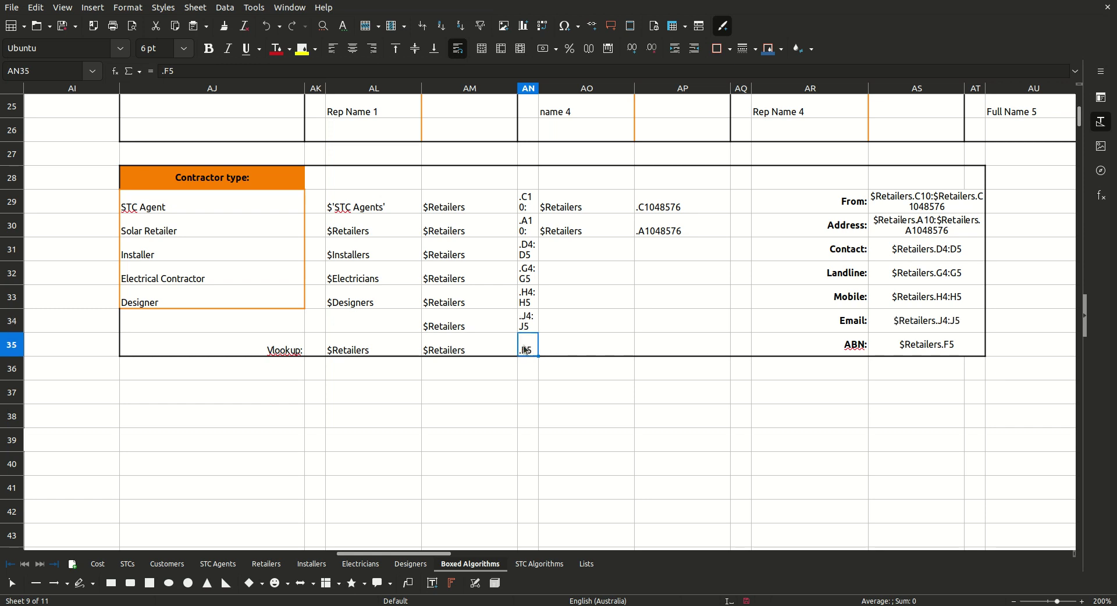
- Set the ABN range reference in AN35 to .F4:F5
double_click(524, 350)
type("4:F")
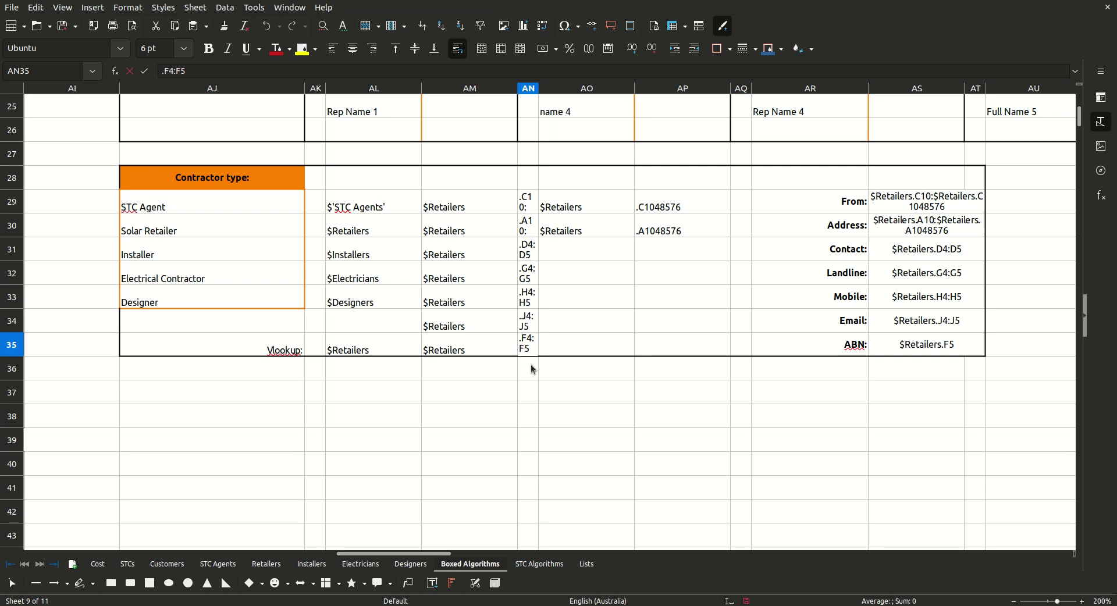
key("Return")
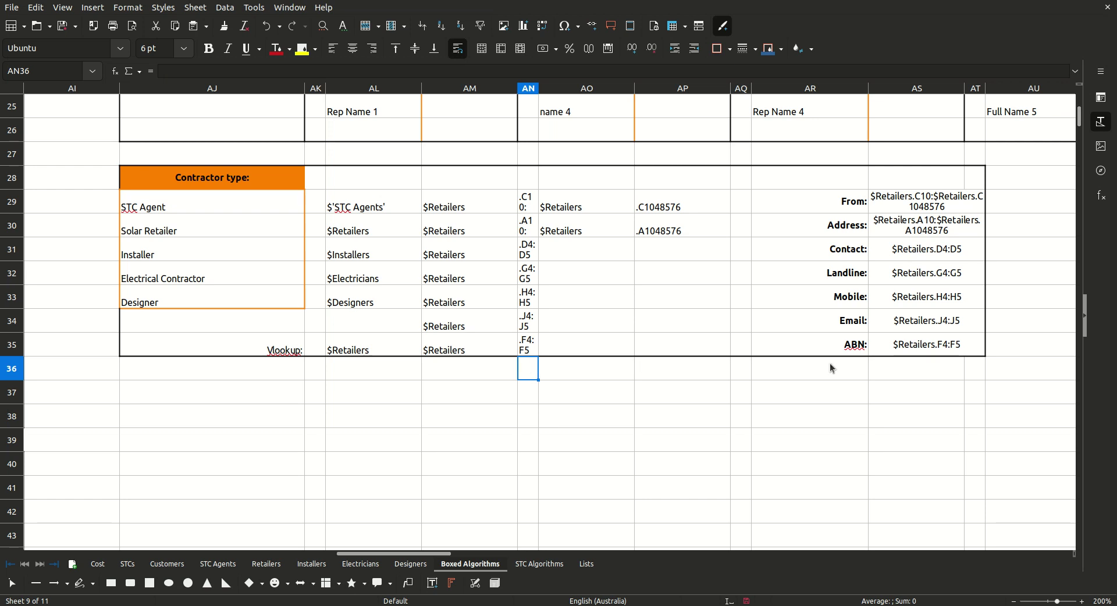
- Review the concatenated Contact, Landline, Mobile, Email and ABN references in AS31 to AS35
left_click(927, 347)
left_click(947, 327)
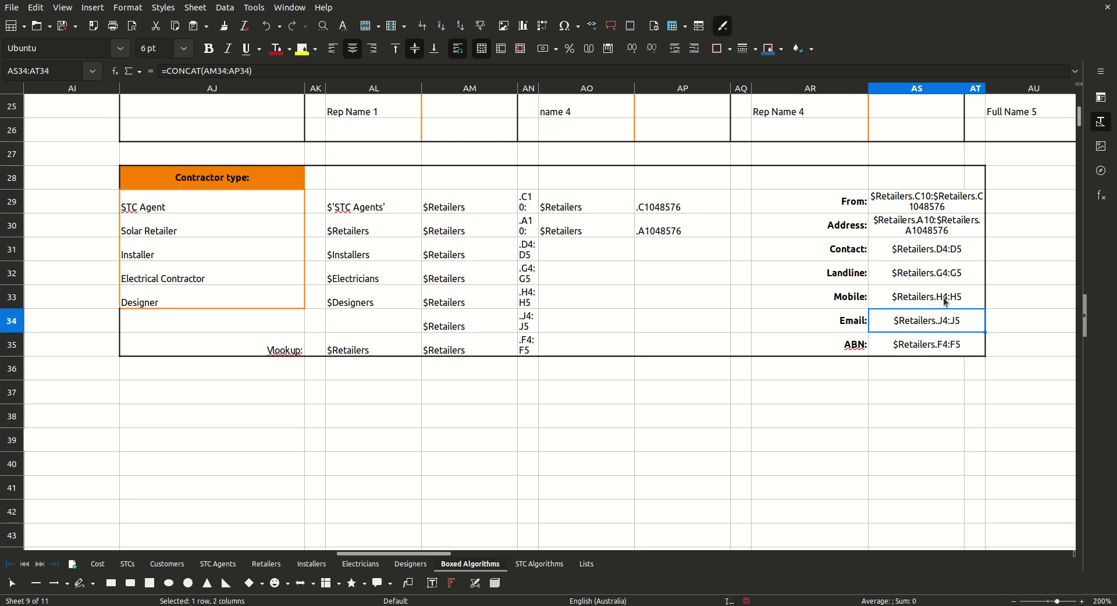
left_click(942, 294)
left_click(940, 276)
left_click(946, 253)
left_click(930, 318)
- Check the solar retailer's landline, mobile, email and ABN dropdowns in C8 to C11 on the Cost sheet and save the workbook
left_click(105, 567)
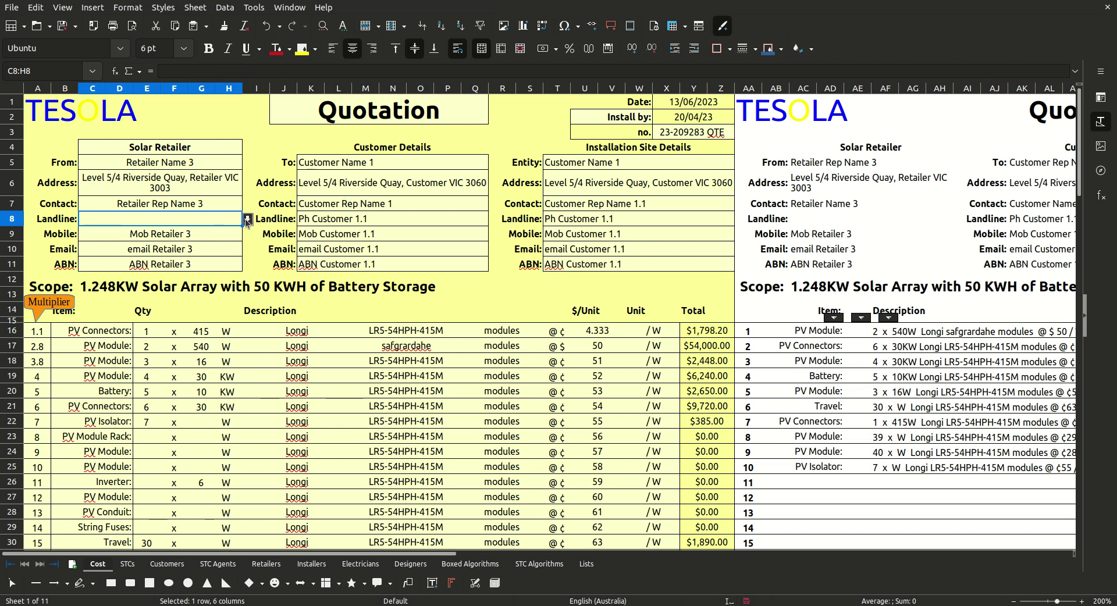
left_click(216, 237)
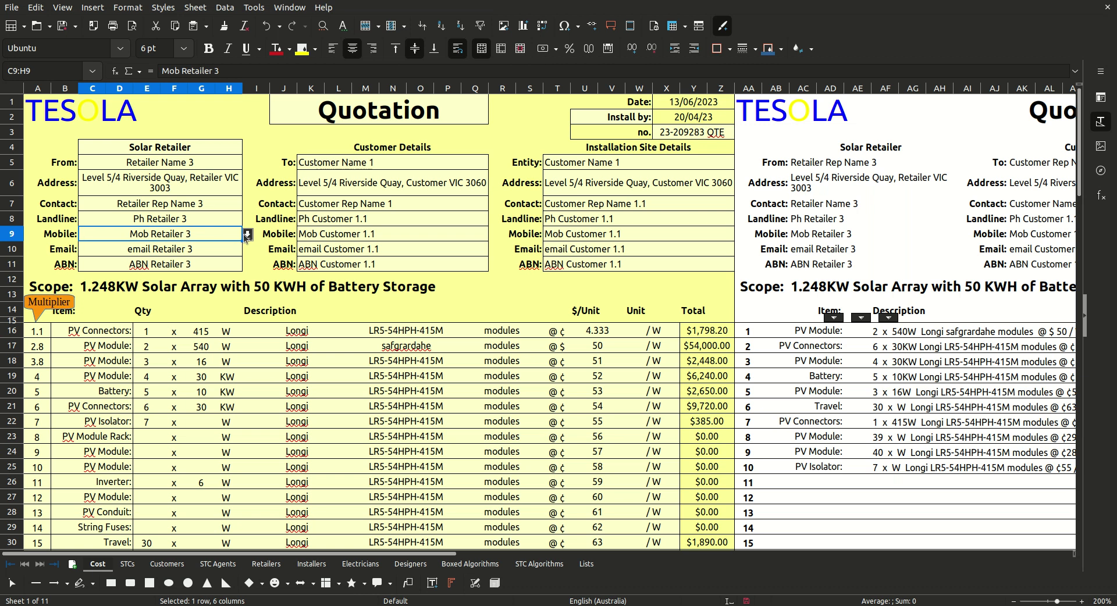
left_click(236, 251)
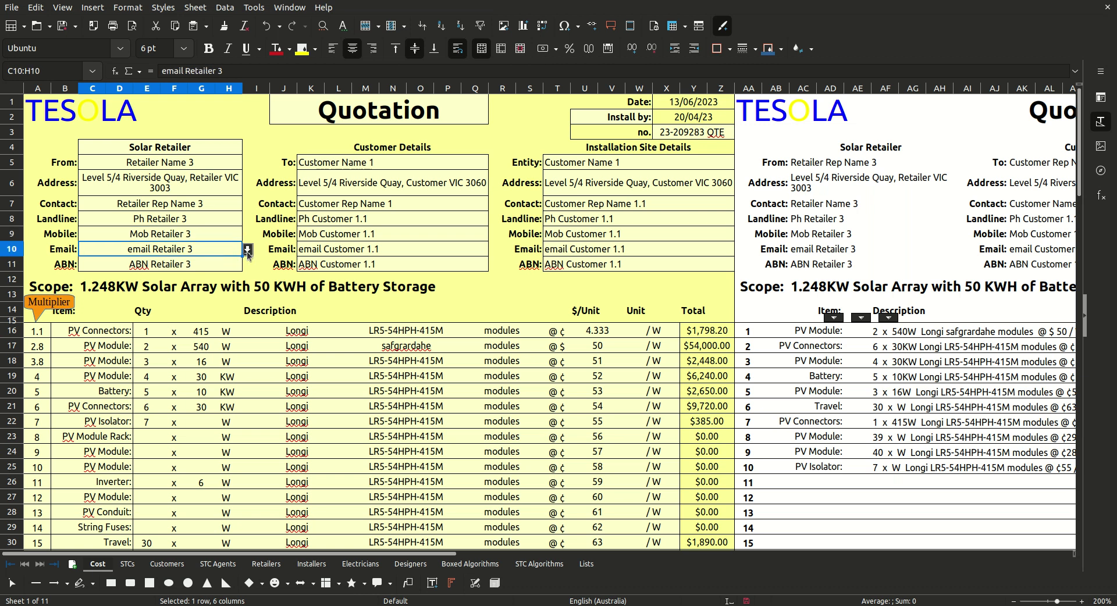
left_click(201, 267)
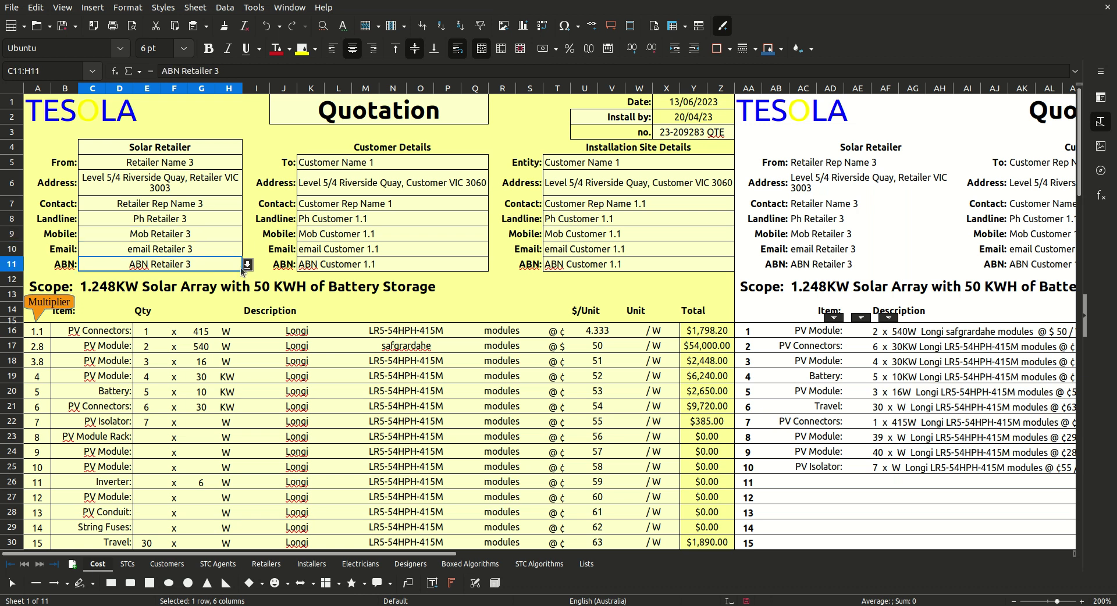
left_click(64, 26)
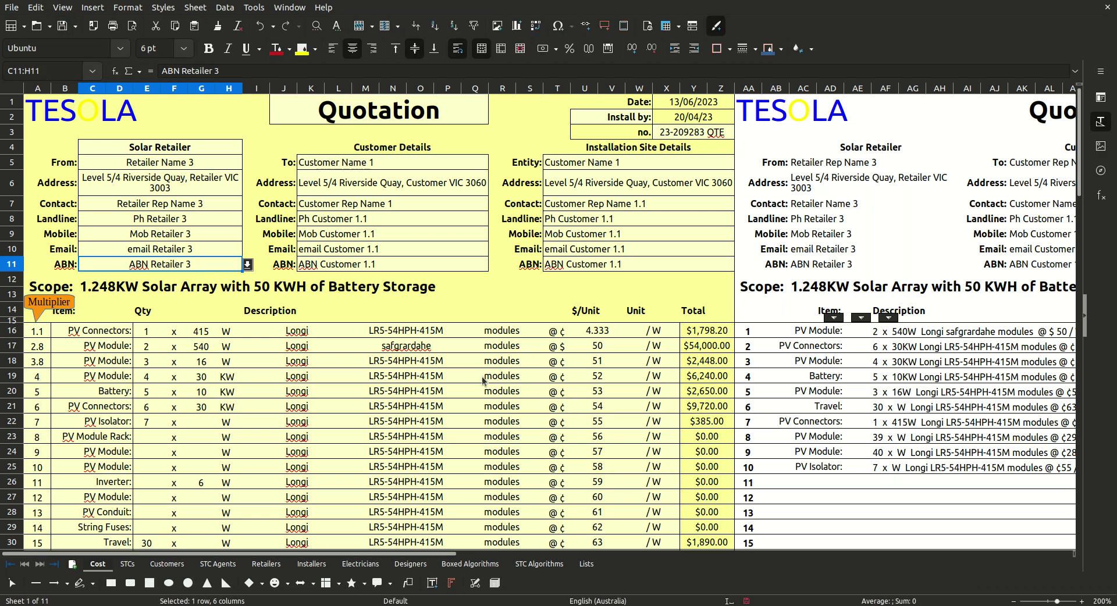